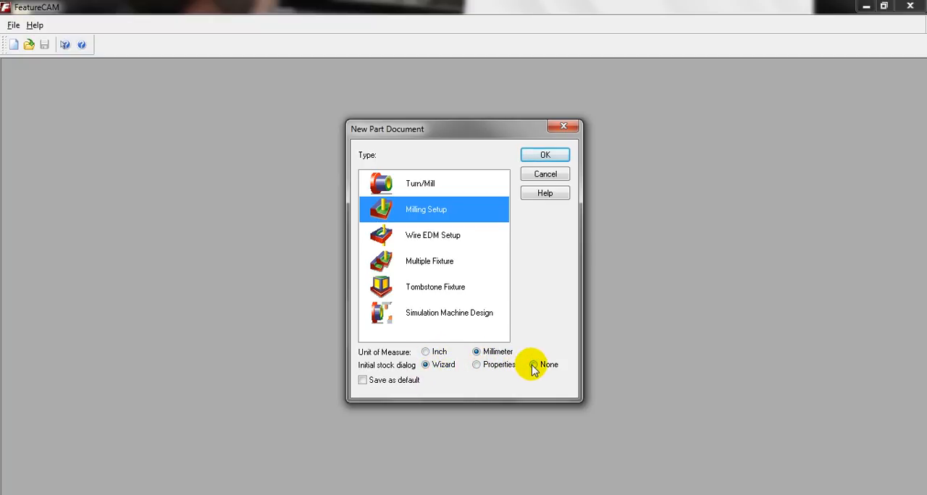
Create a Milling Setup part document in millimetres without an initial stock dialog, and collapse the operation list.
click(545, 154)
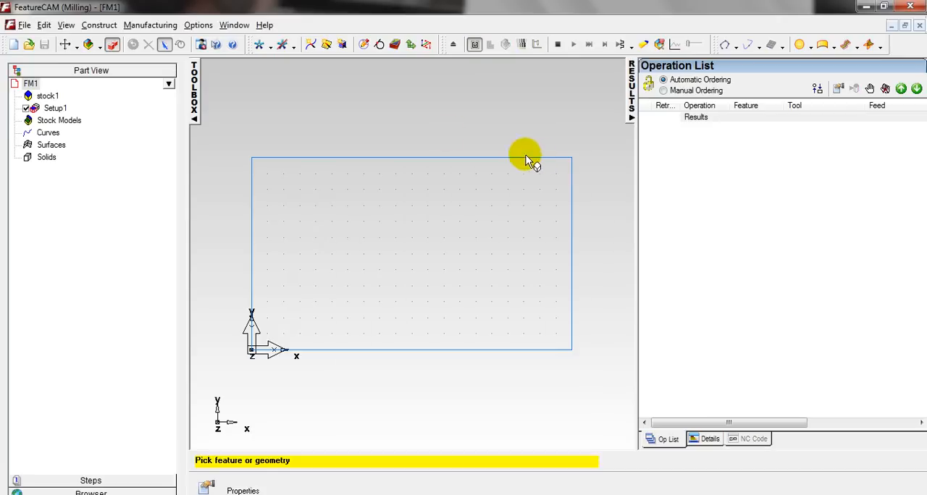
click(630, 106)
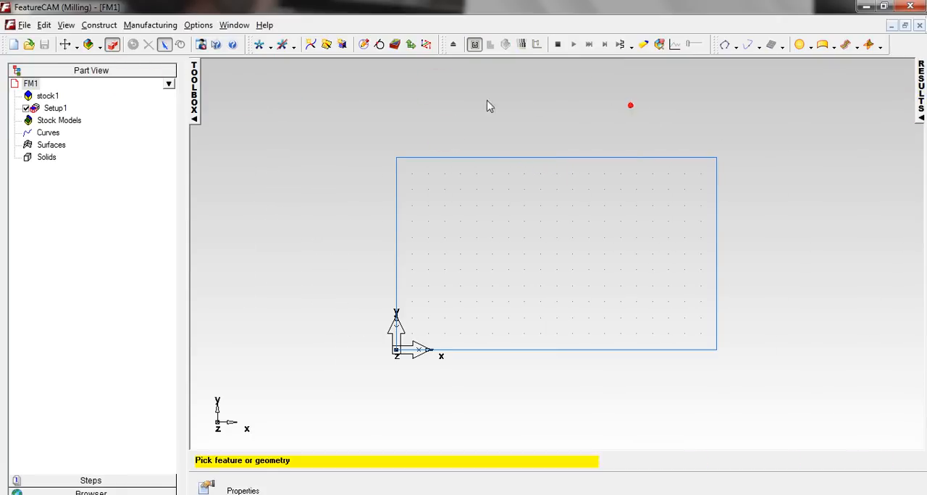
Import sample1.stp from the Tutorial folder on the desktop, accepting the imported data as is.
click(24, 25)
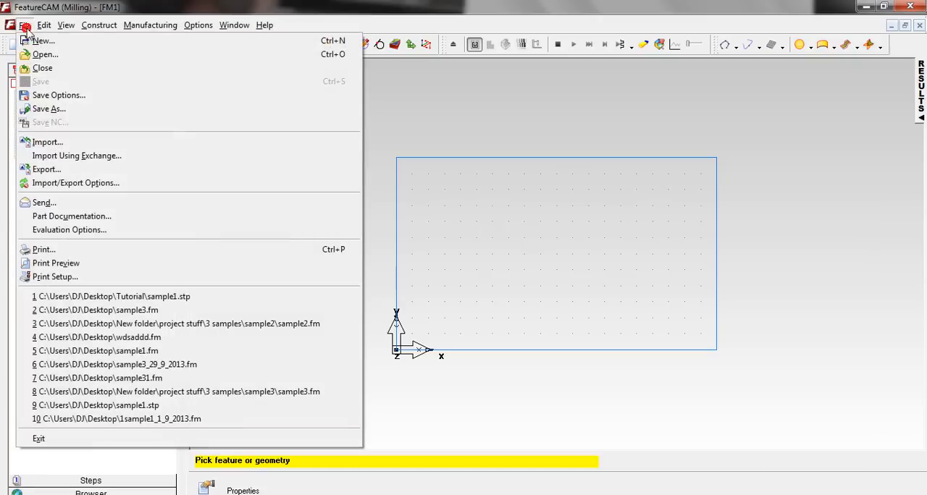
click(54, 143)
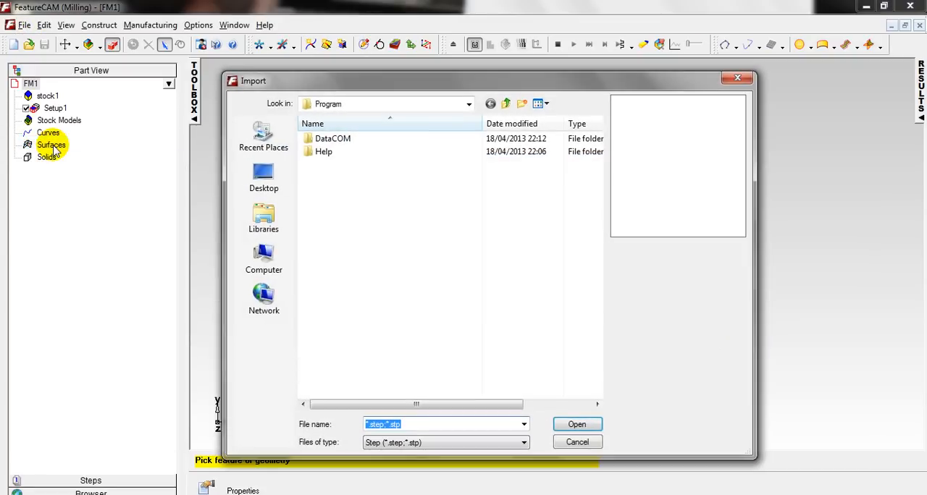
click(274, 187)
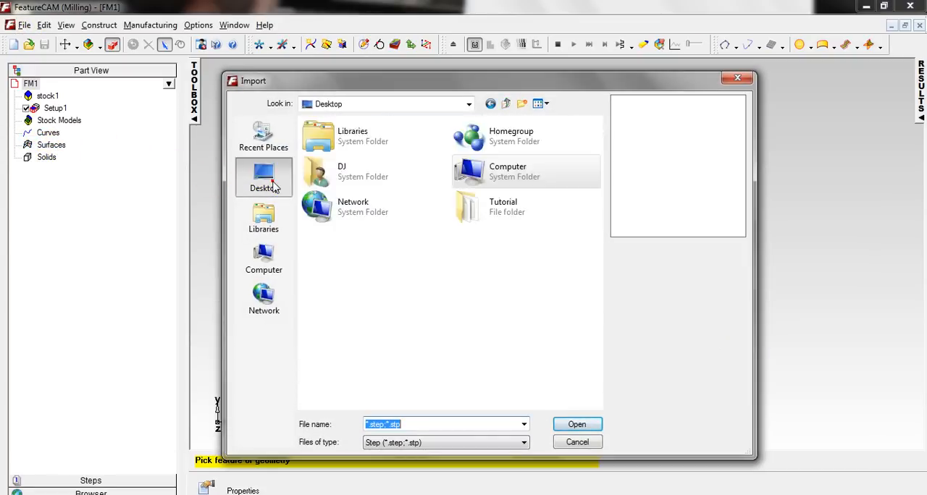
double_click(475, 210)
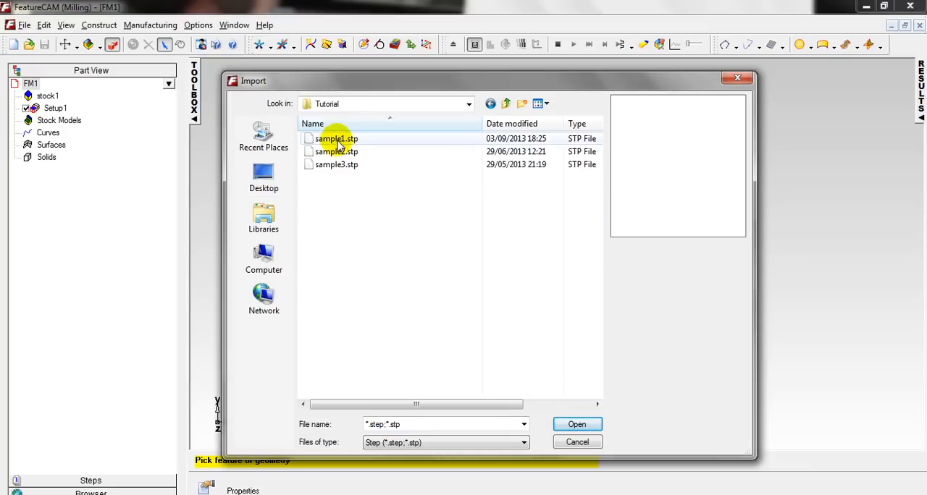
click(335, 139)
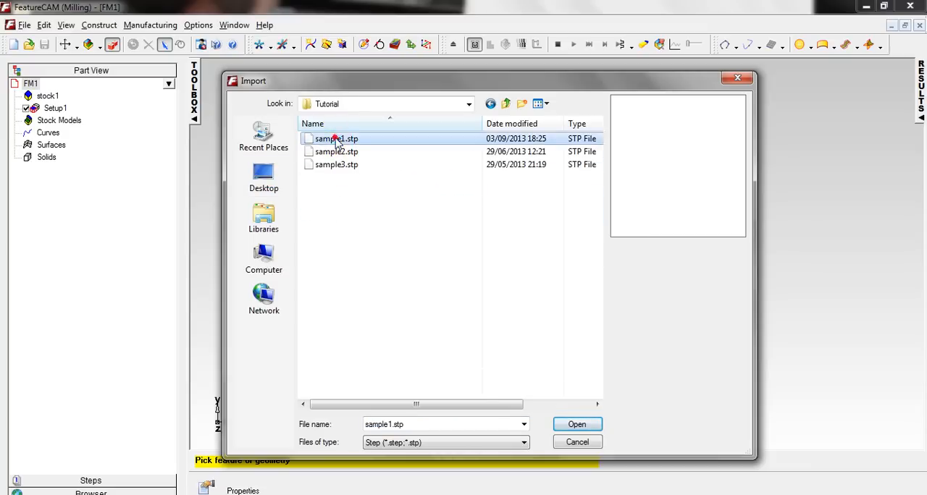
click(578, 425)
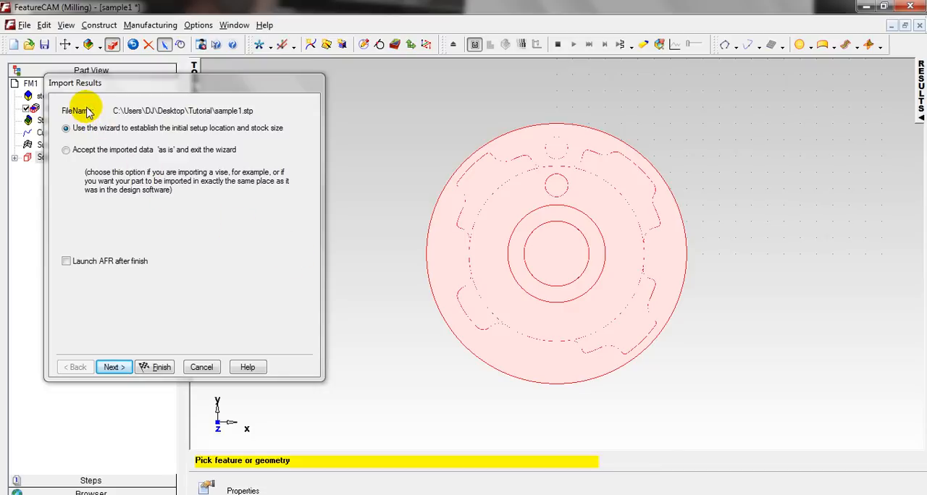
click(66, 153)
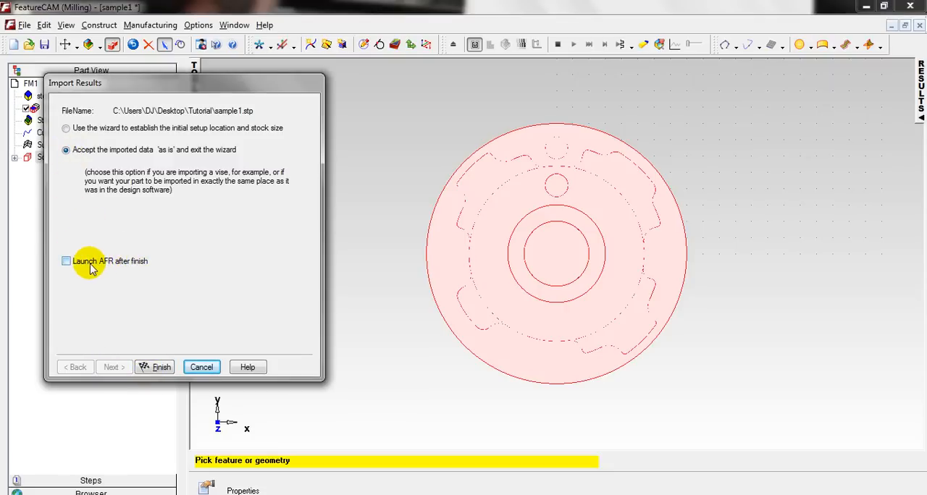
click(160, 368)
Change the block stock to round stock along the Z axis with an 80 mm OD and 40 mm length.
right_click(337, 108)
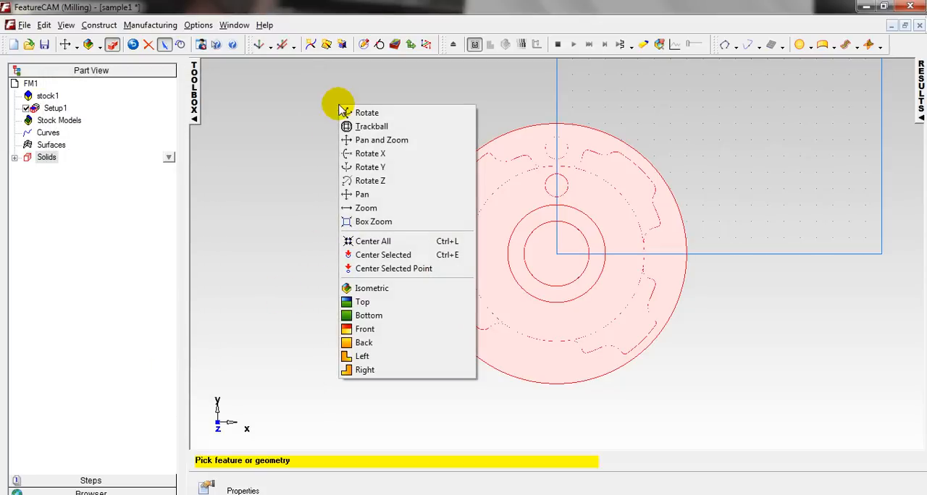
click(342, 125)
mouse_move(490, 387)
mouse_down()
mouse_move(485, 255)
mouse_move(468, 241)
mouse_up()
scroll(466, 241, down, 3)
scroll(572, 268, up, 4)
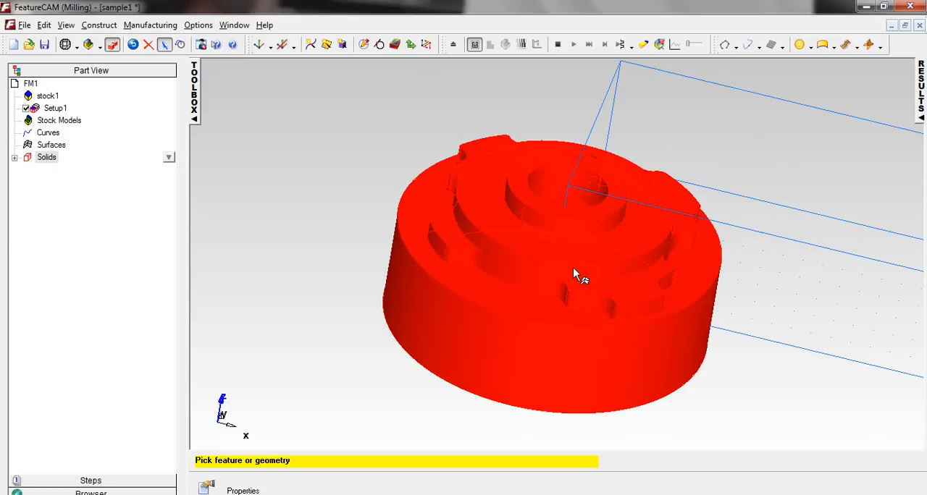
drag(574, 272, 471, 253)
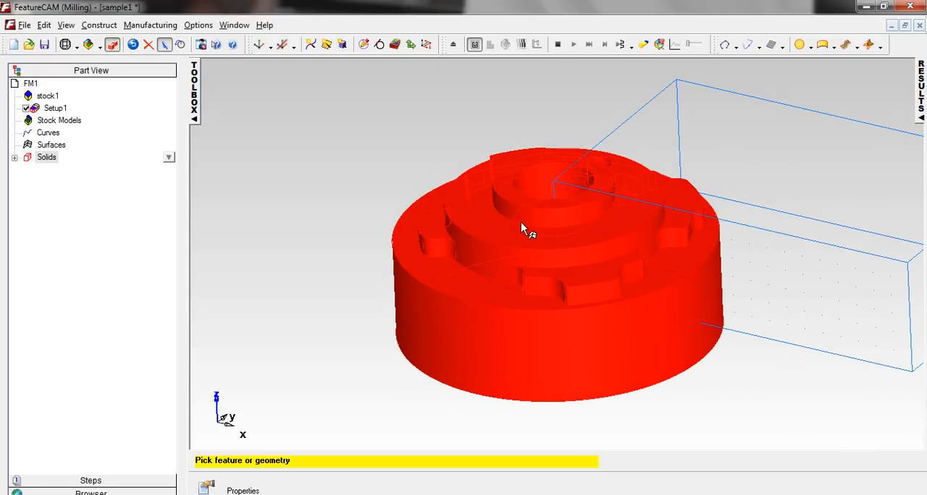
double_click(706, 91)
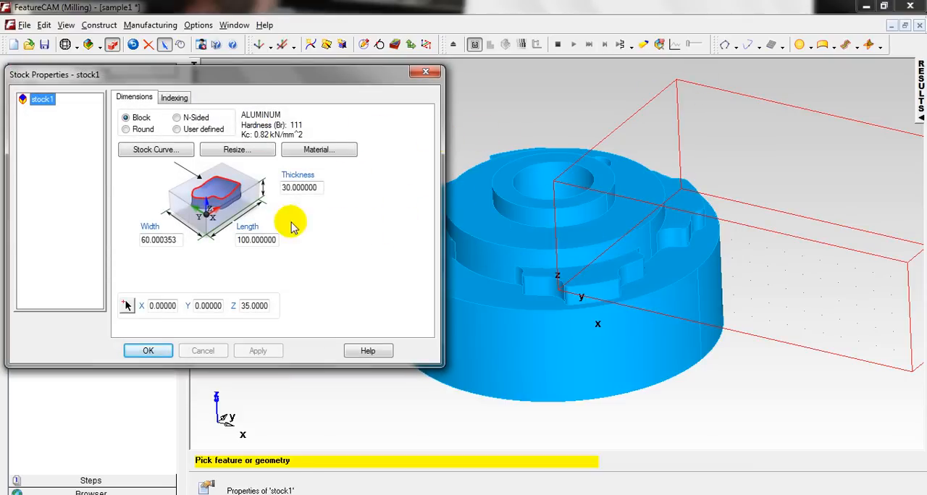
click(125, 130)
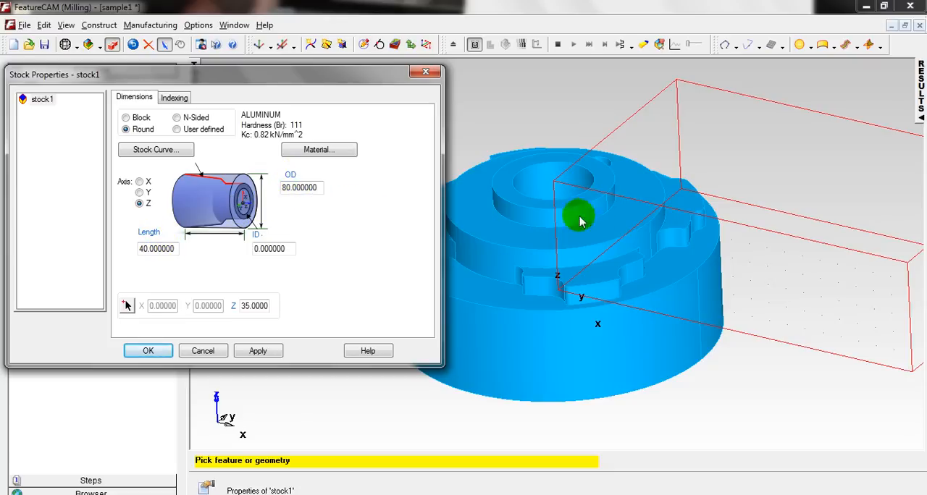
click(260, 352)
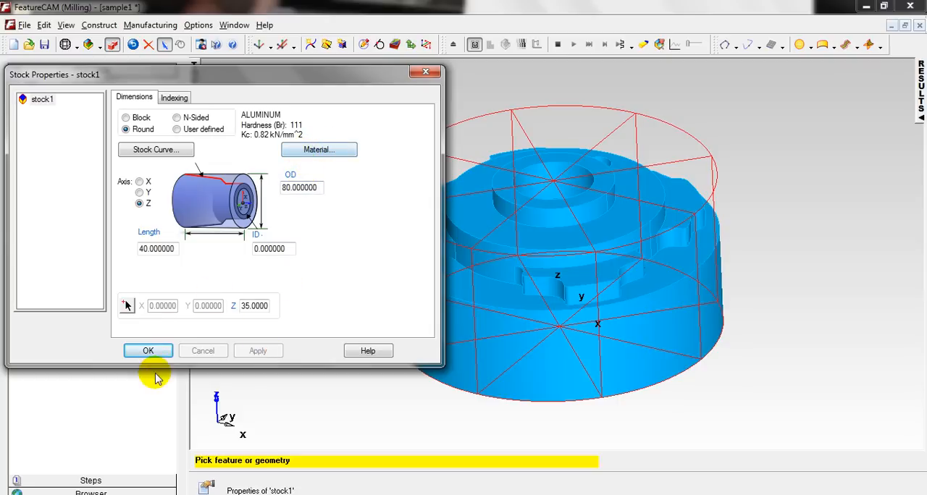
click(153, 350)
Translate the UCS_Setup1 coordinate system 35 mm along Z to the centre of the stock's top.
middle_drag(539, 325, 552, 272)
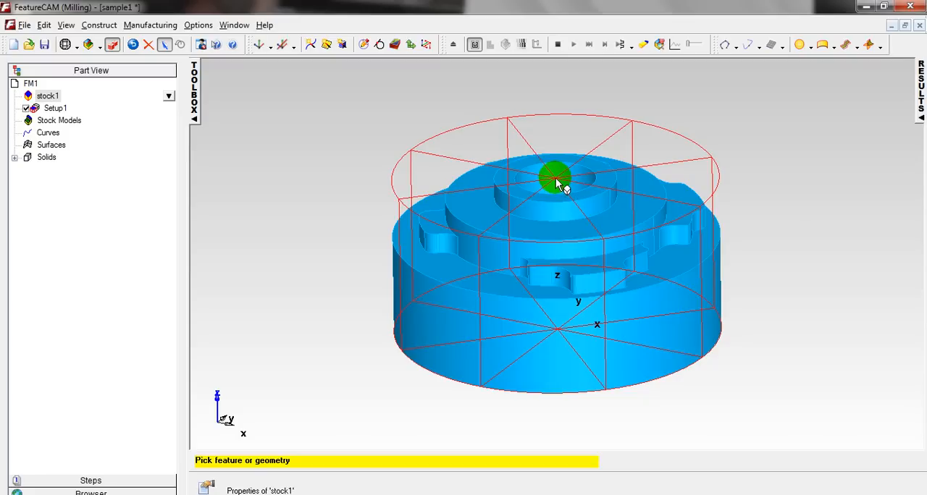
middle_drag(556, 179, 507, 199)
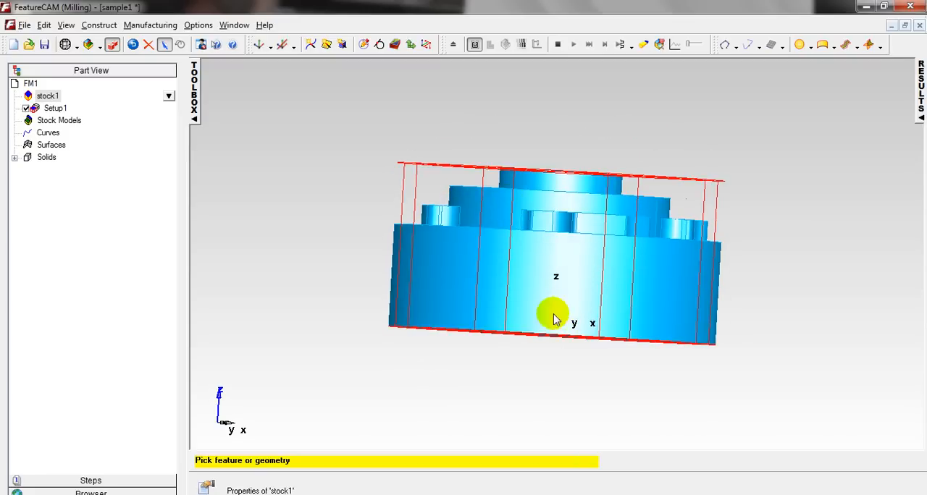
click(411, 45)
drag(489, 145, 216, 90)
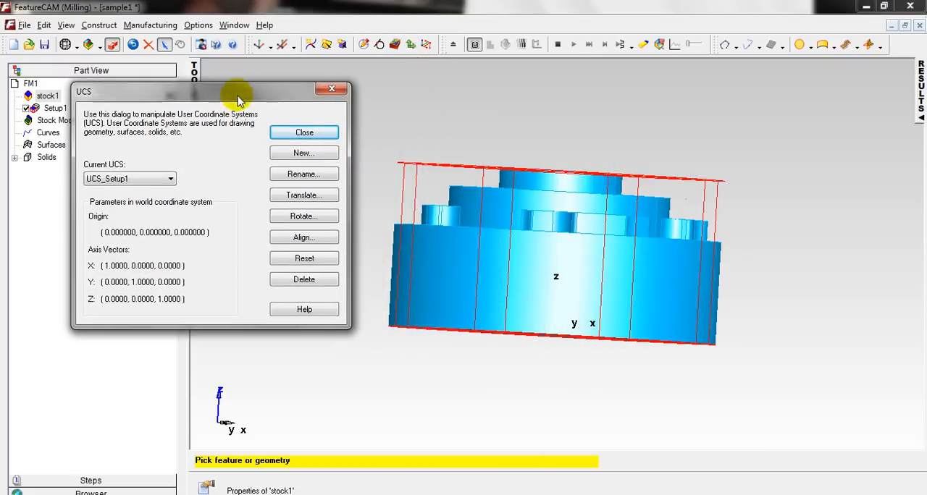
click(293, 202)
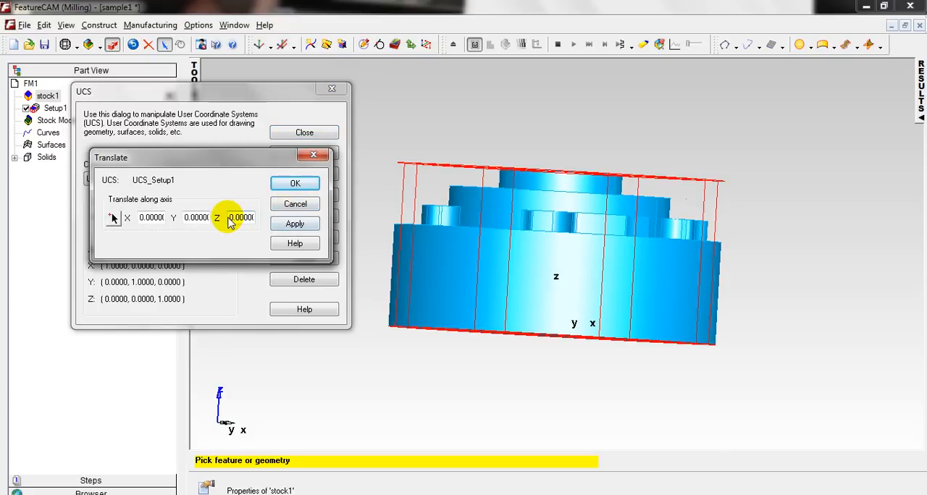
middle_drag(573, 201, 572, 288)
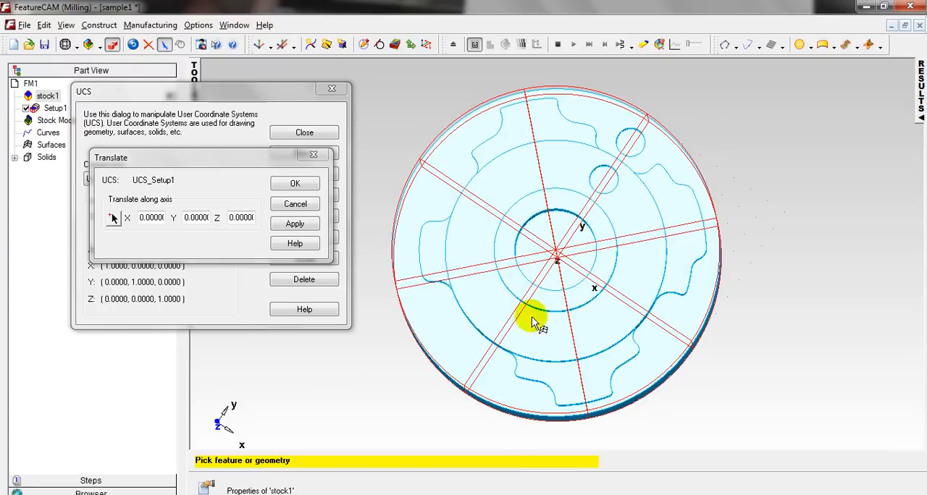
middle_drag(483, 353, 529, 249)
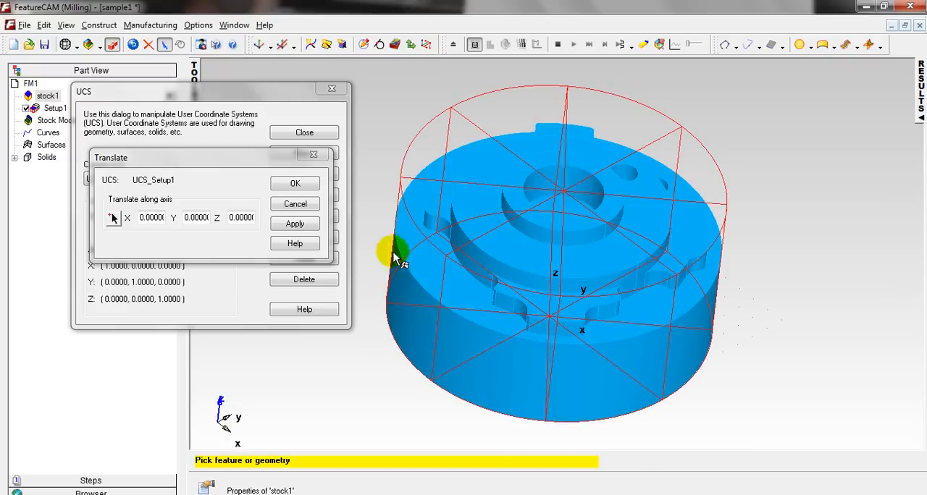
click(229, 219)
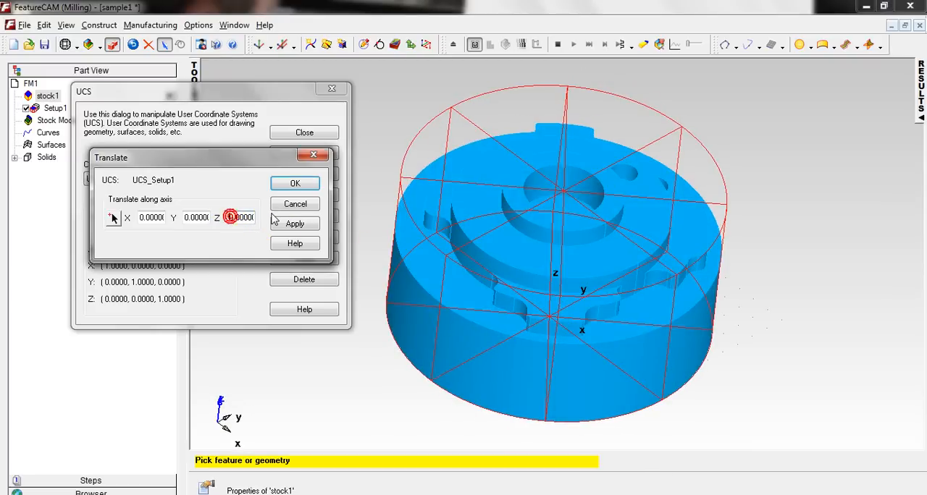
text(3)
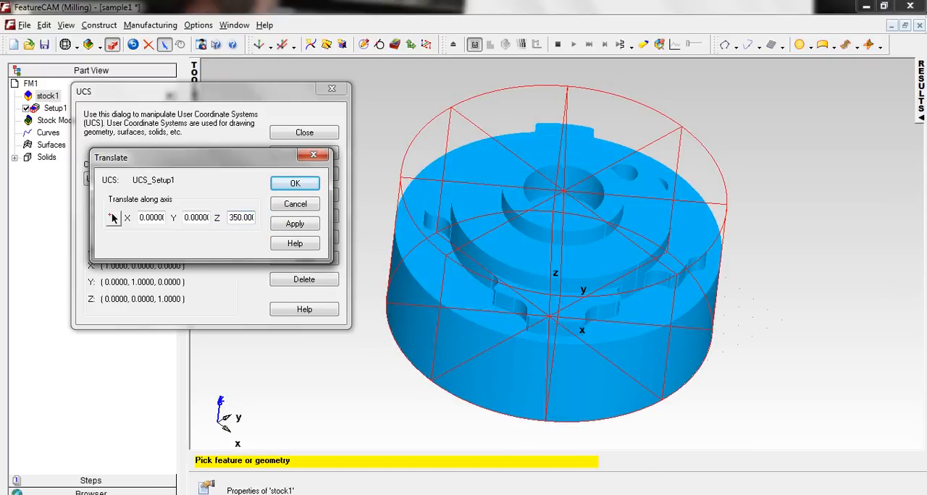
text(5)
click(302, 224)
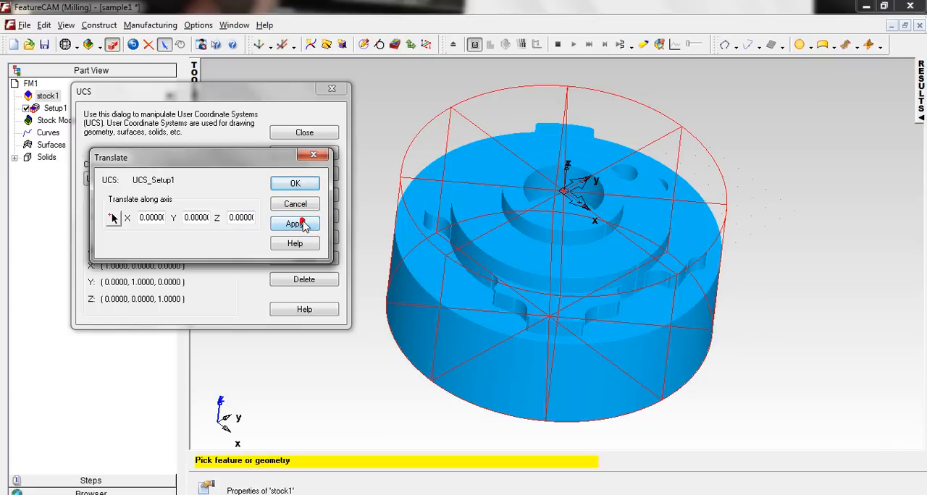
click(296, 184)
click(304, 132)
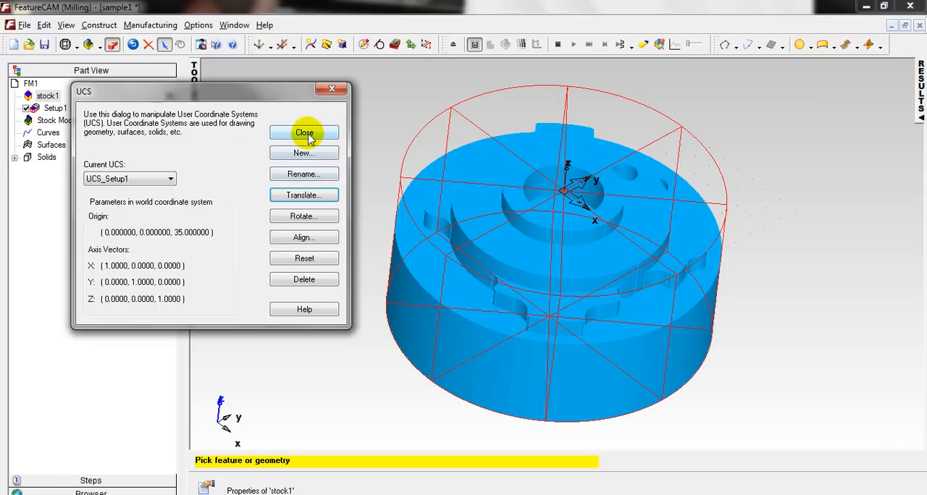
Begin a new Face feature from dimensions and proceed to its location settings.
middle_drag(545, 302, 647, 240)
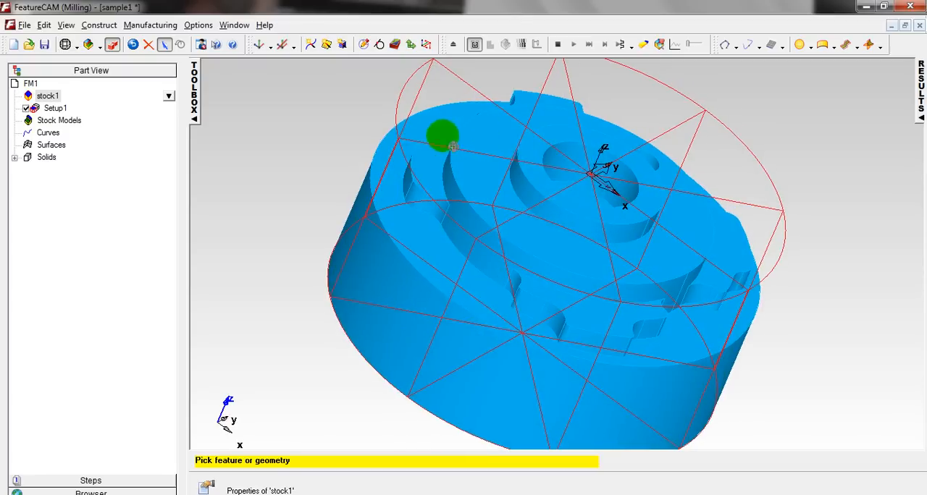
middle_drag(442, 137, 696, 314)
scroll(550, 265, down, 2)
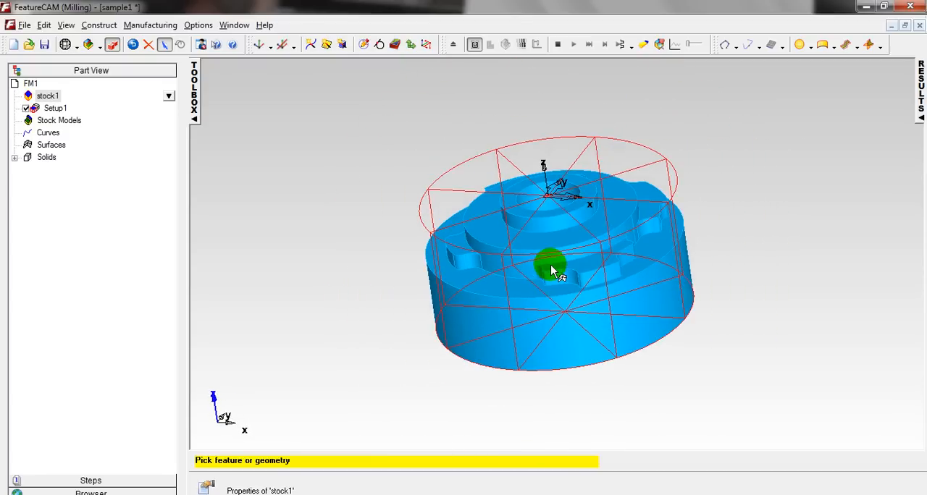
middle_drag(551, 264, 596, 255)
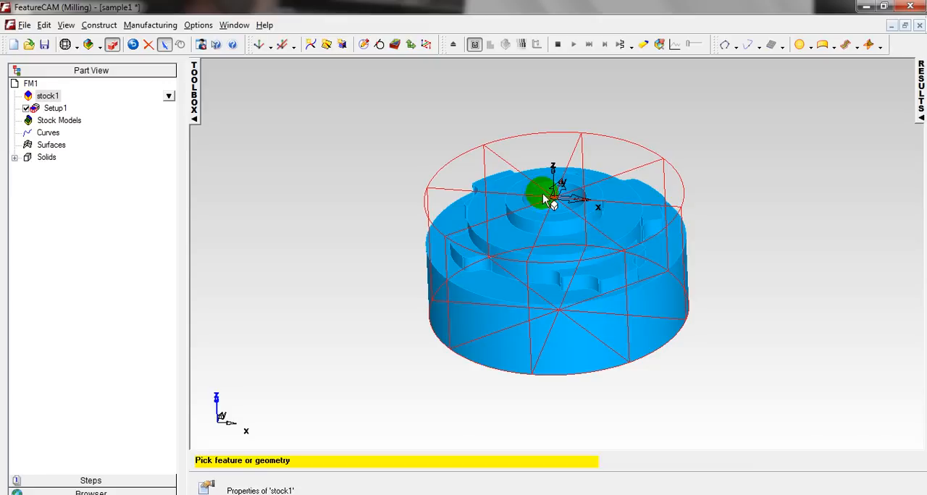
click(395, 48)
drag(431, 88, 174, 77)
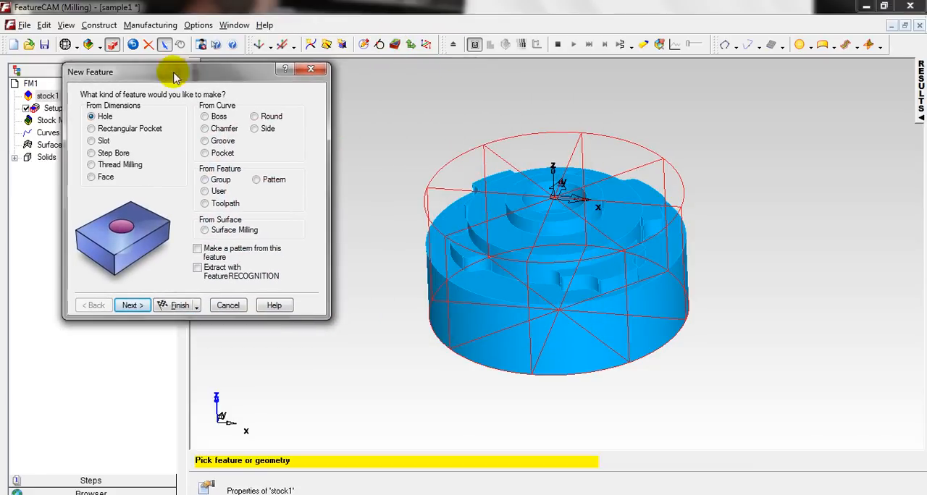
click(91, 178)
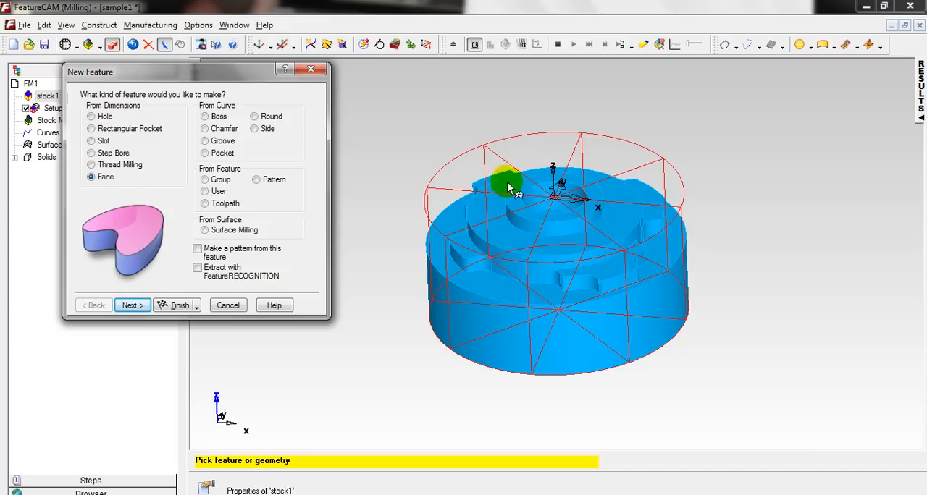
click(131, 305)
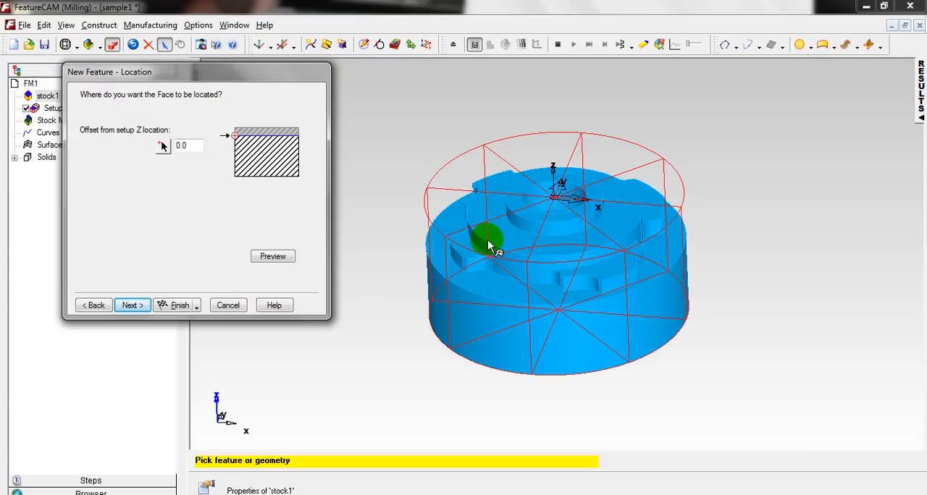
Set the Face feature's offset from the setup Z location to -1 mm and preview it.
middle_drag(533, 226, 553, 218)
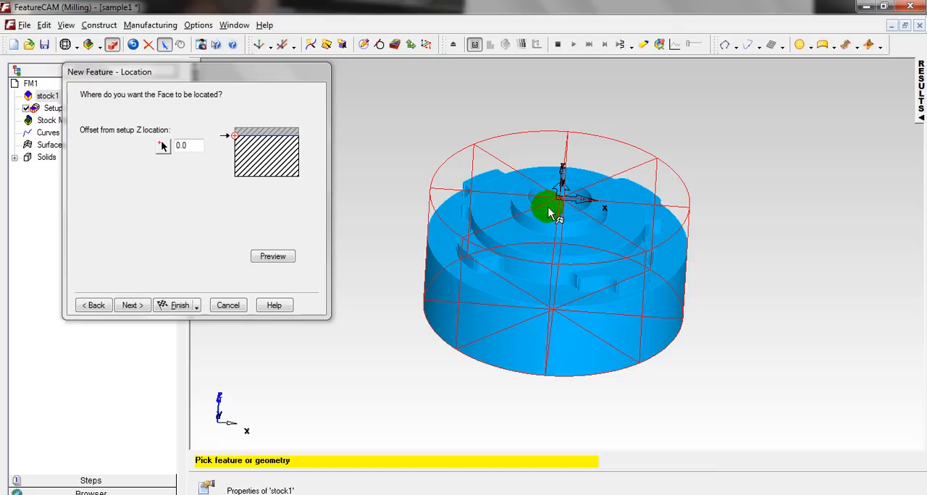
click(181, 145)
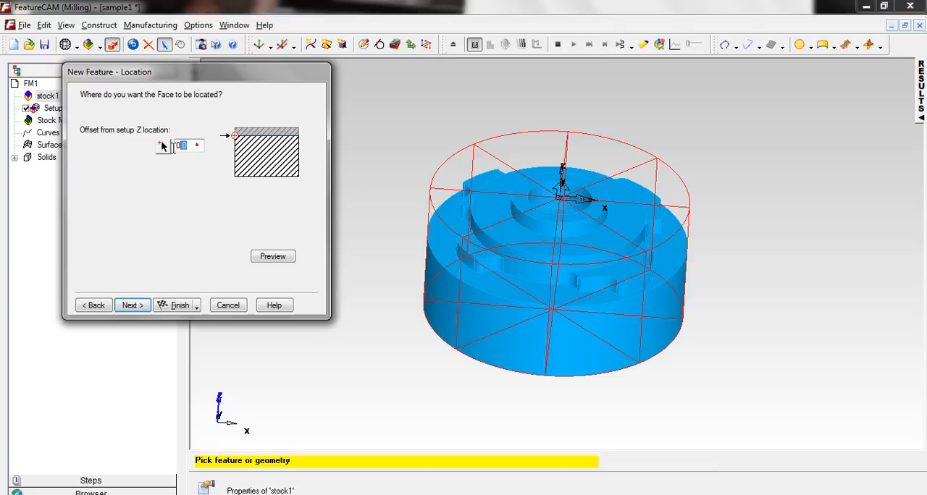
text(-)
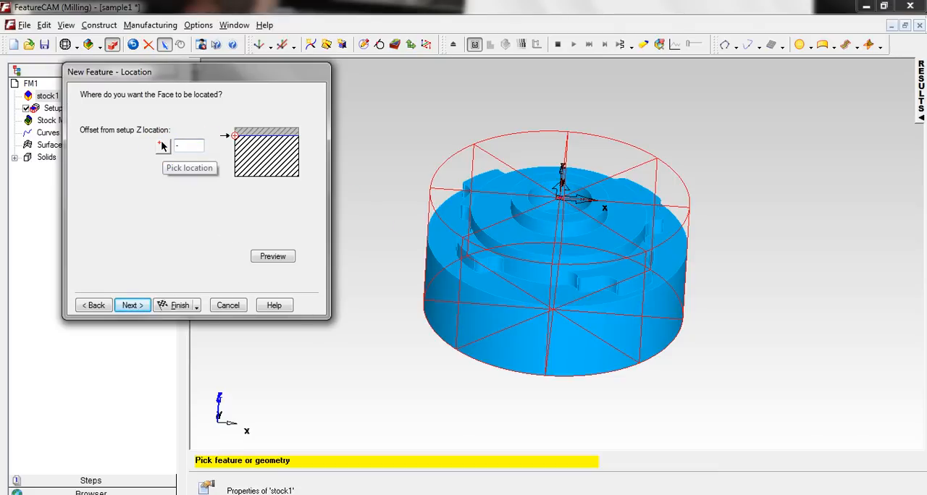
text(1)
click(272, 258)
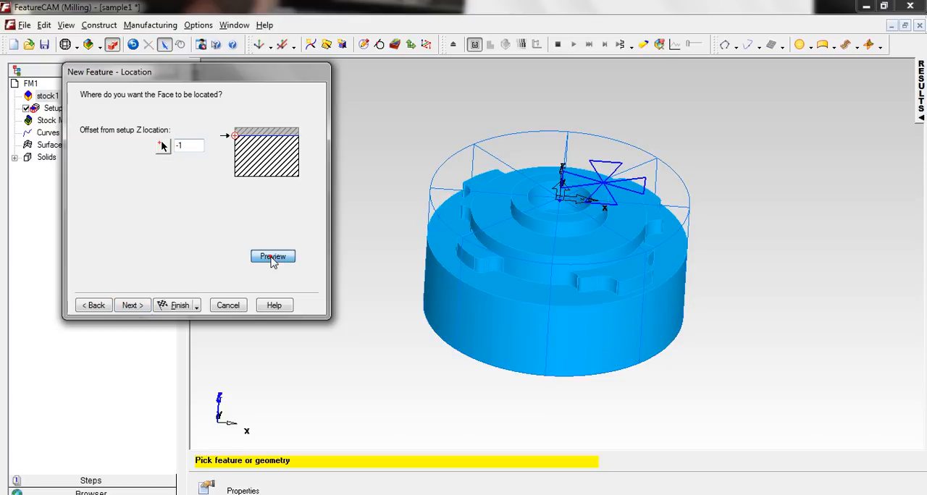
Preview the Face location in the front view, then accept its 1 mm thickness and finish-pass strategy.
middle_drag(573, 242, 566, 149)
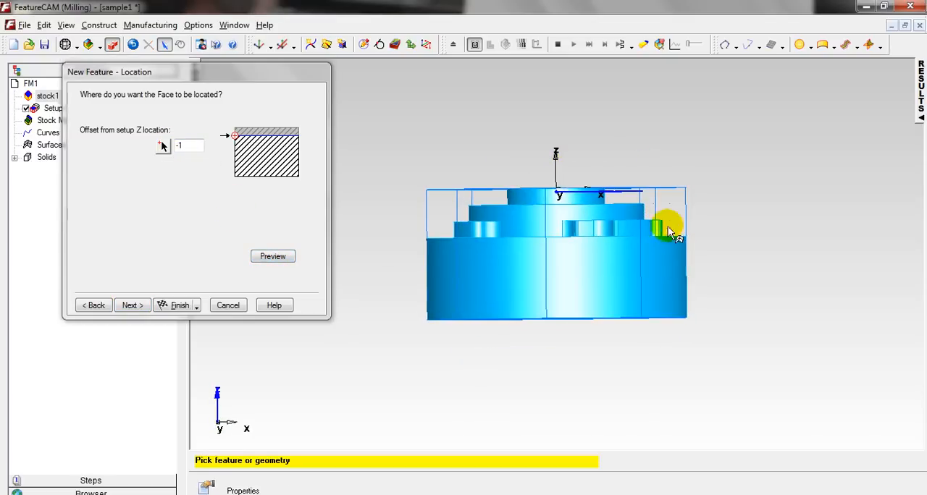
right_click(739, 207)
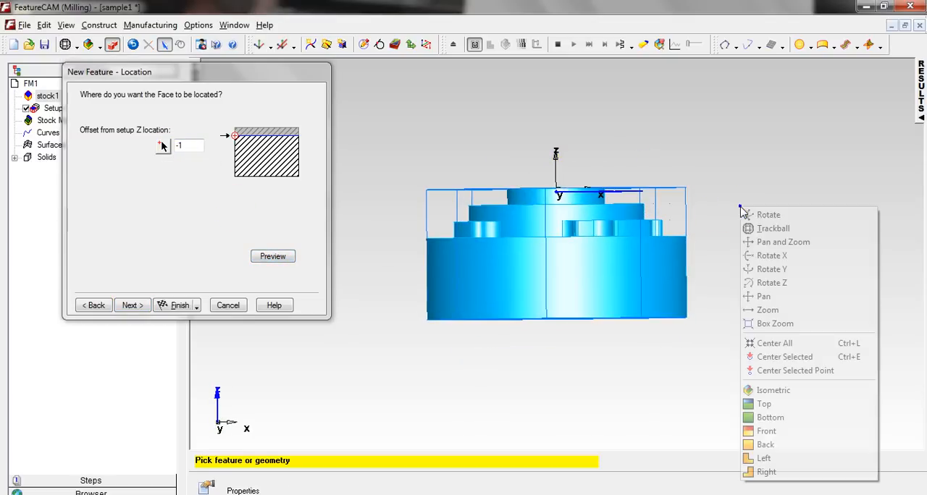
click(791, 434)
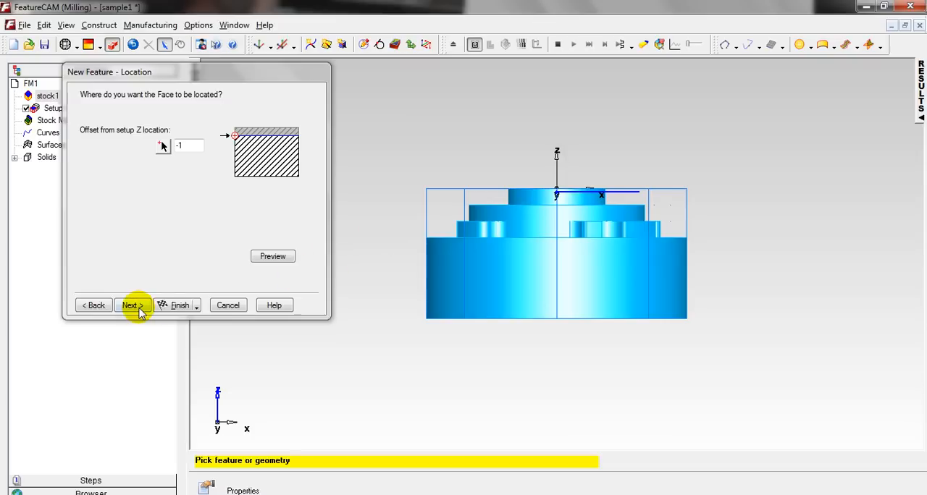
click(276, 258)
click(130, 305)
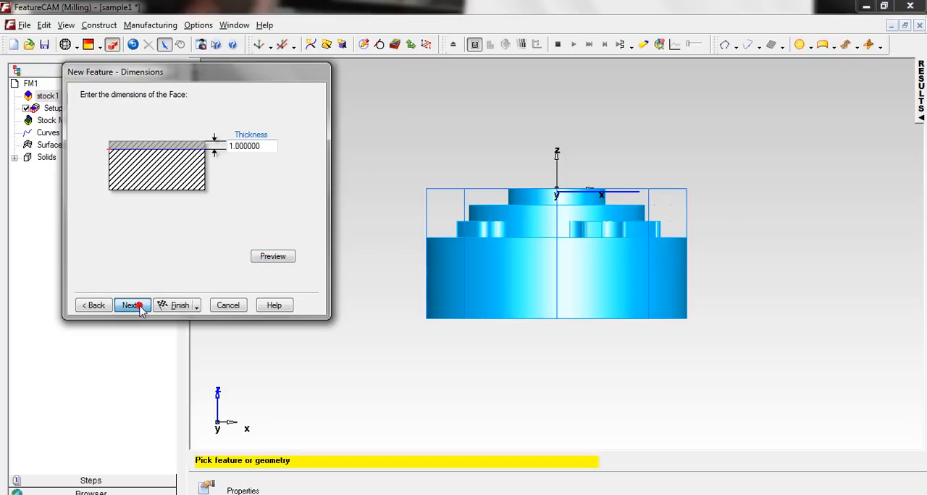
click(132, 305)
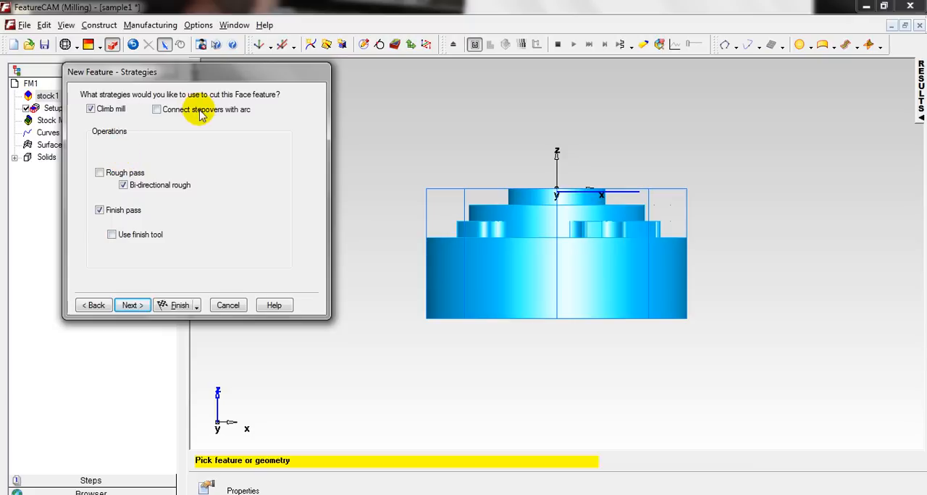
click(132, 305)
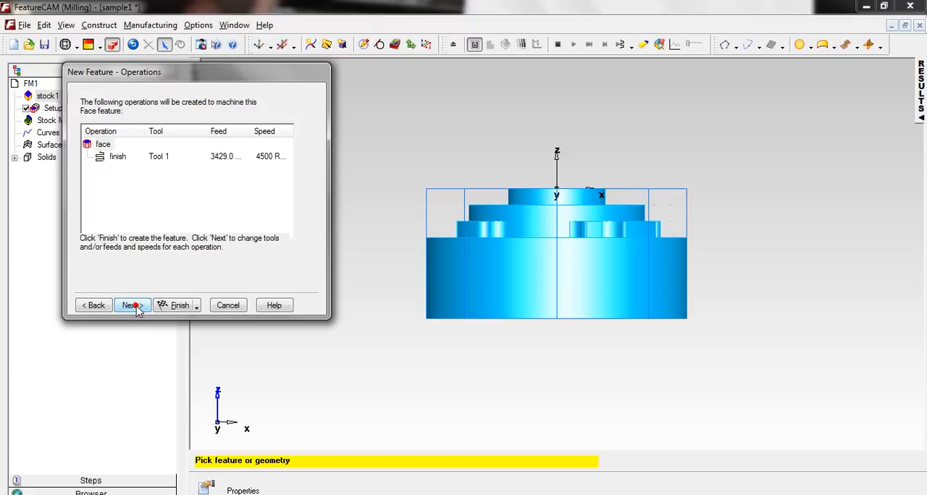
Choose the 80 mm face mill, Tool 1, for the Face finish operation through the tool search.
click(118, 158)
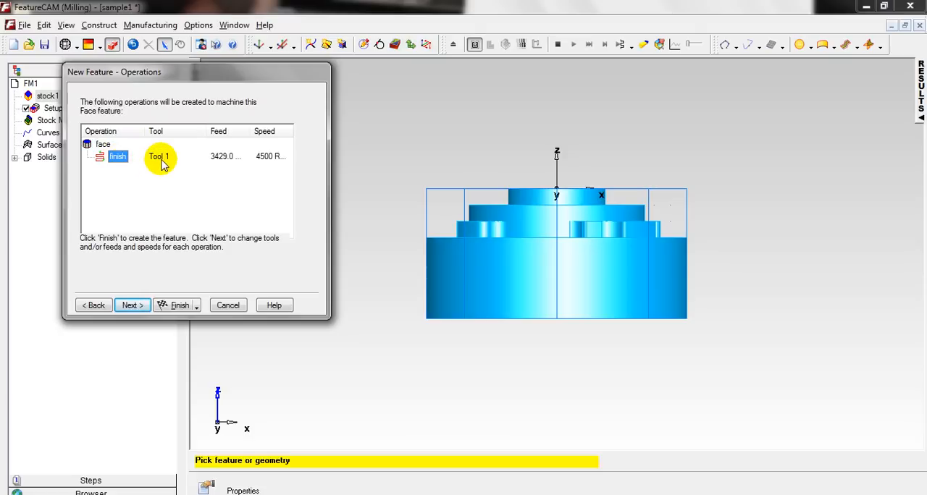
click(134, 306)
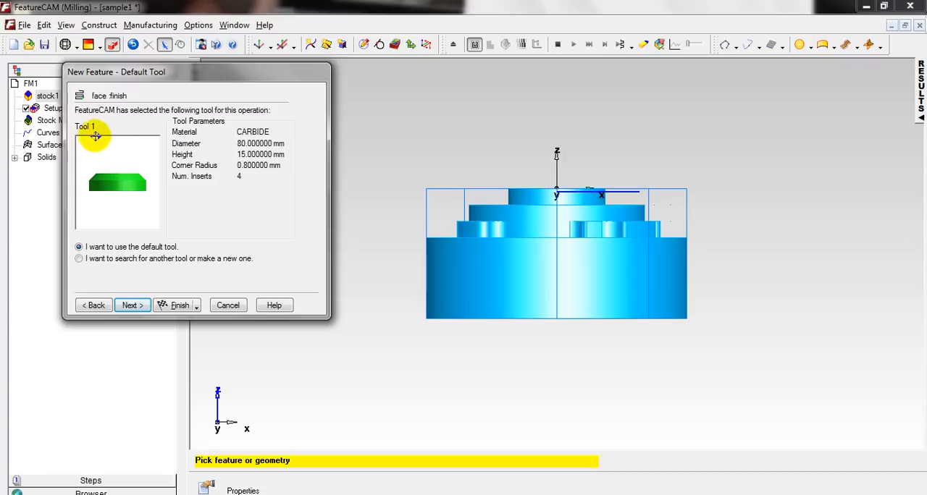
click(80, 259)
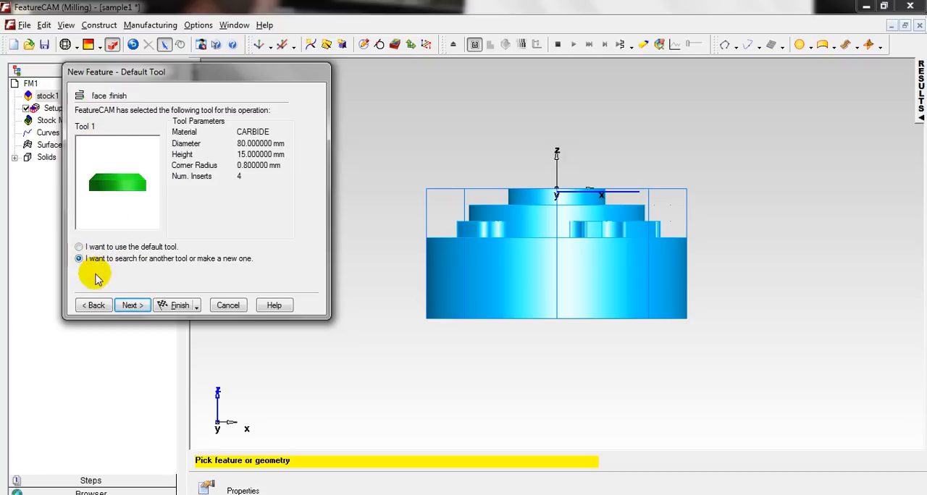
click(132, 305)
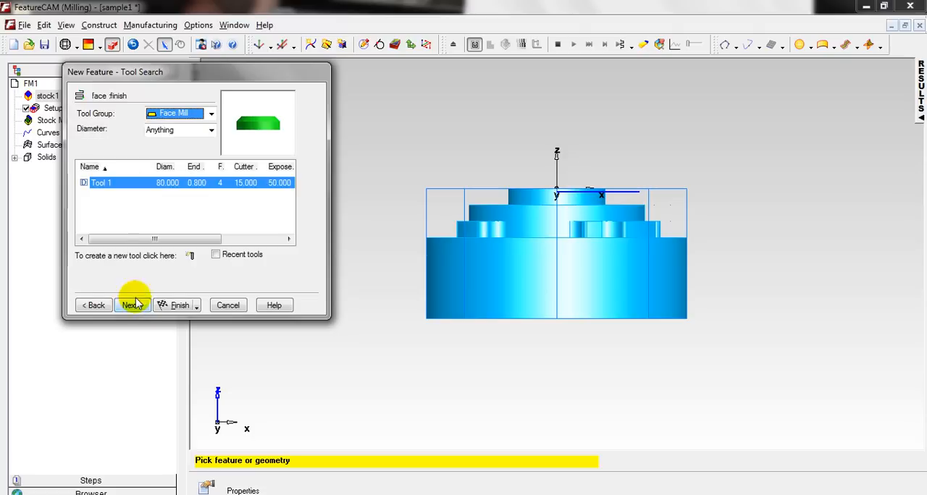
click(84, 184)
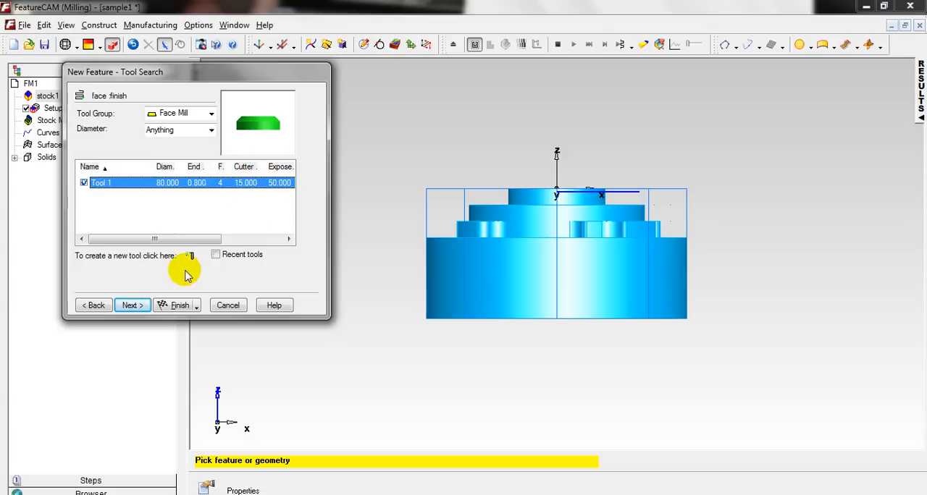
click(132, 305)
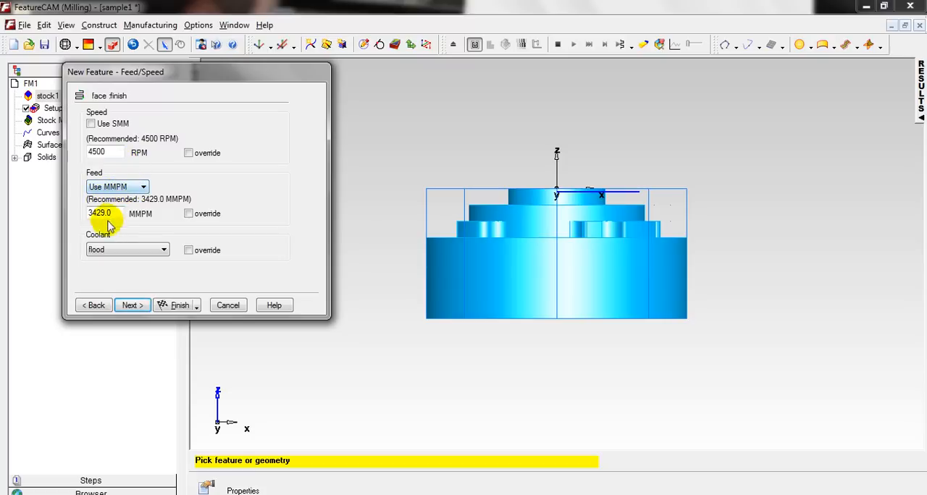
Accept the recommended feed and speed, review the Face operation summary, and finish the feature with the option to create more.
click(131, 306)
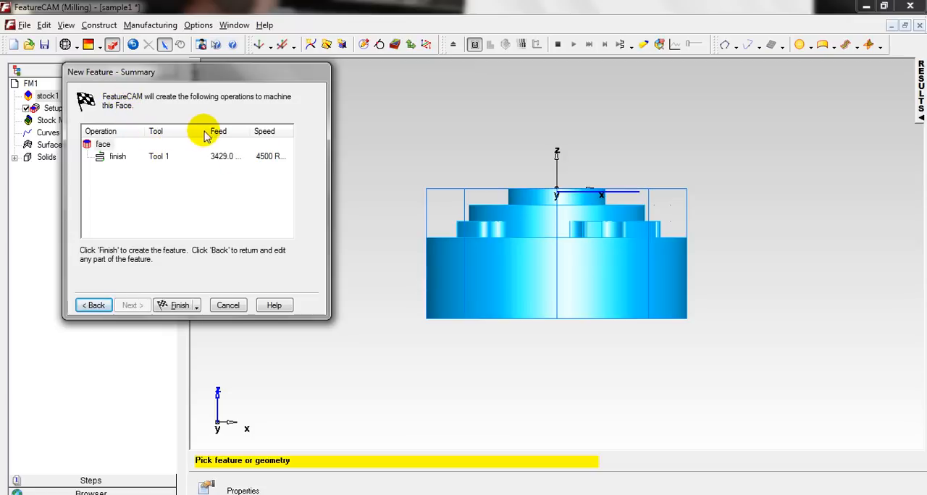
drag(205, 136, 244, 133)
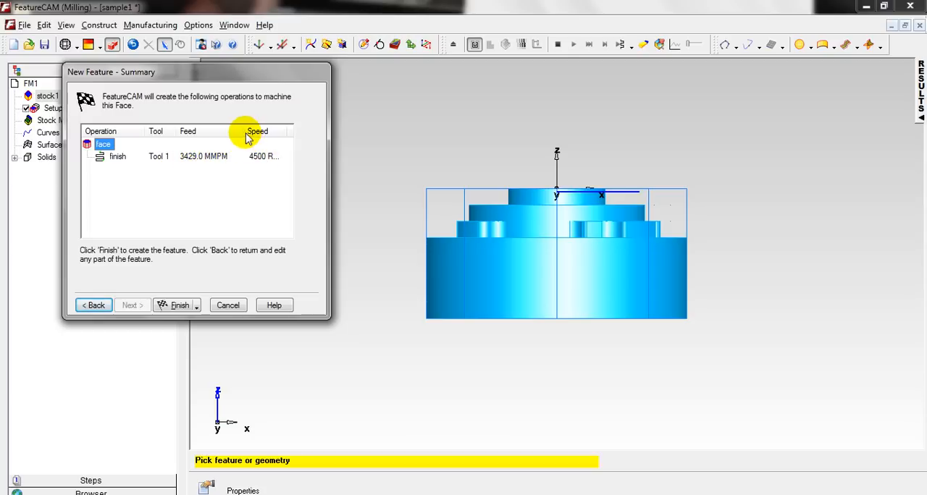
drag(247, 131, 230, 131)
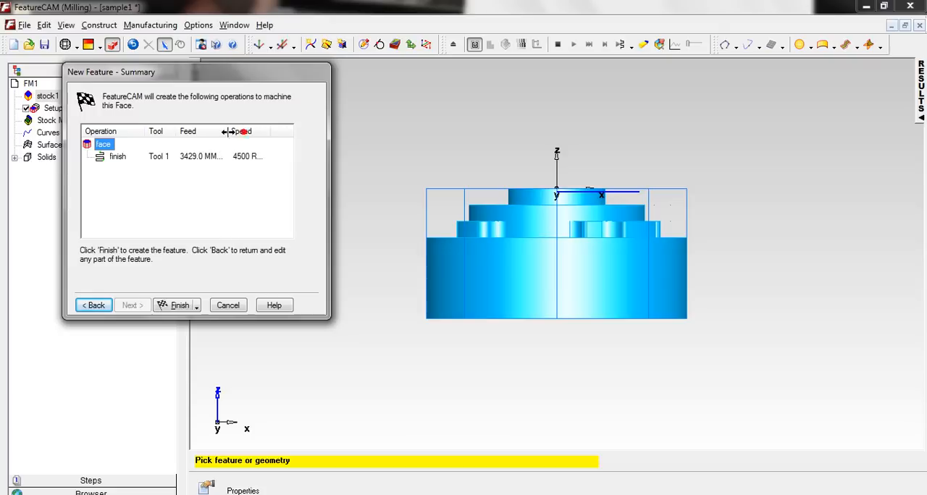
click(197, 307)
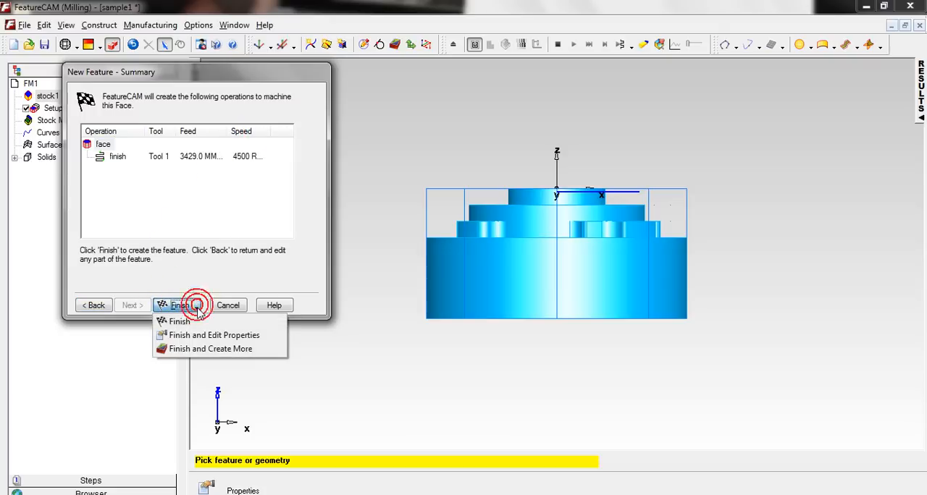
click(219, 351)
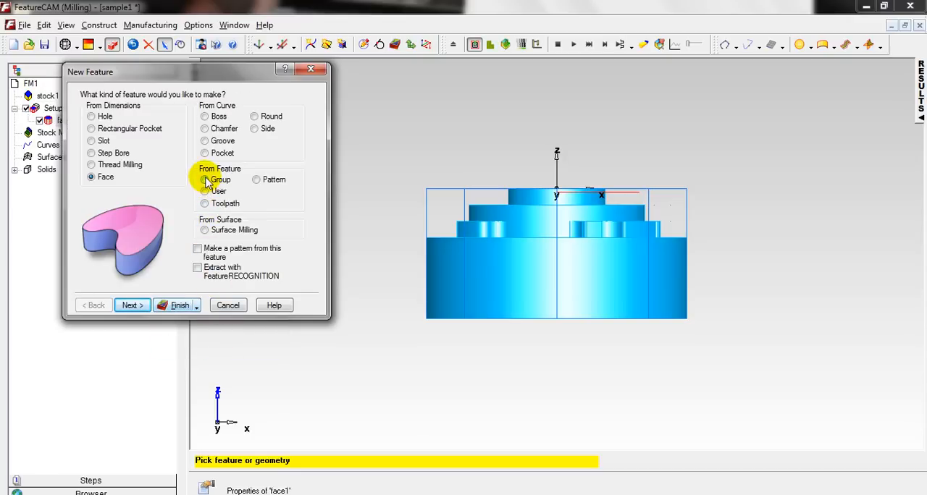
Begin a Side feature from a curve, extracted with FeatureRECOGNITION using the Select side surfaces method.
click(254, 130)
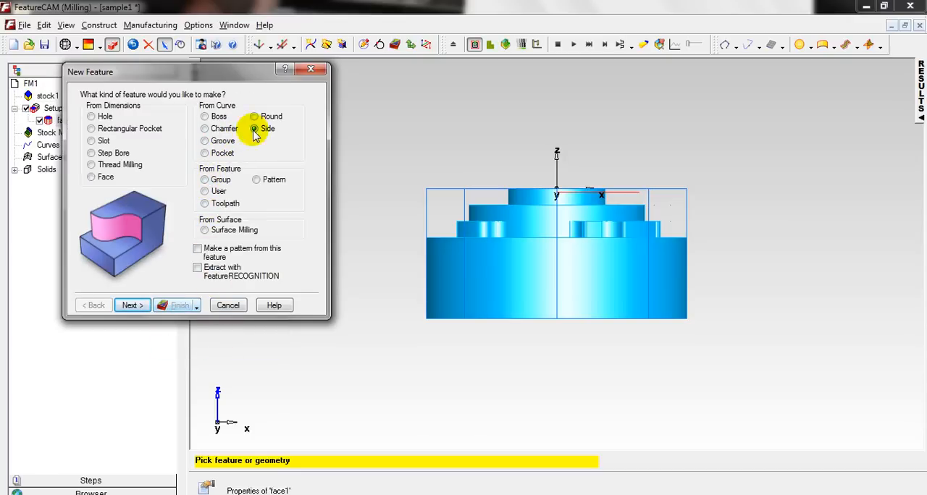
click(199, 269)
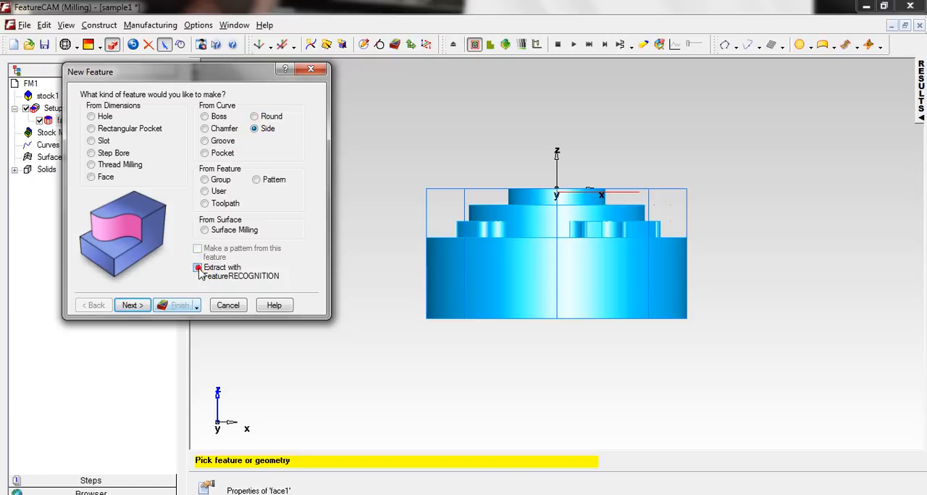
click(132, 306)
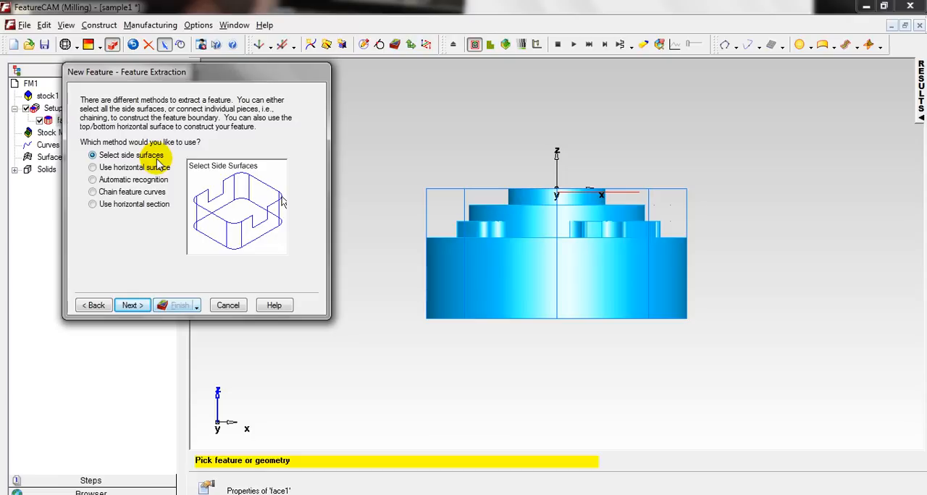
click(138, 304)
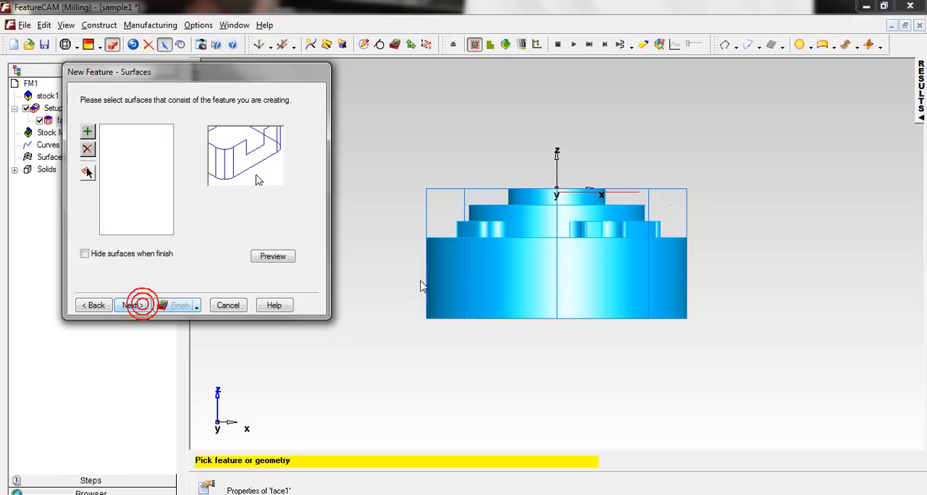
Add the central bore's cylindrical wall as the Side feature's surface and proceed to the machining side settings.
middle_drag(543, 140, 536, 255)
scroll(559, 249, up, 3)
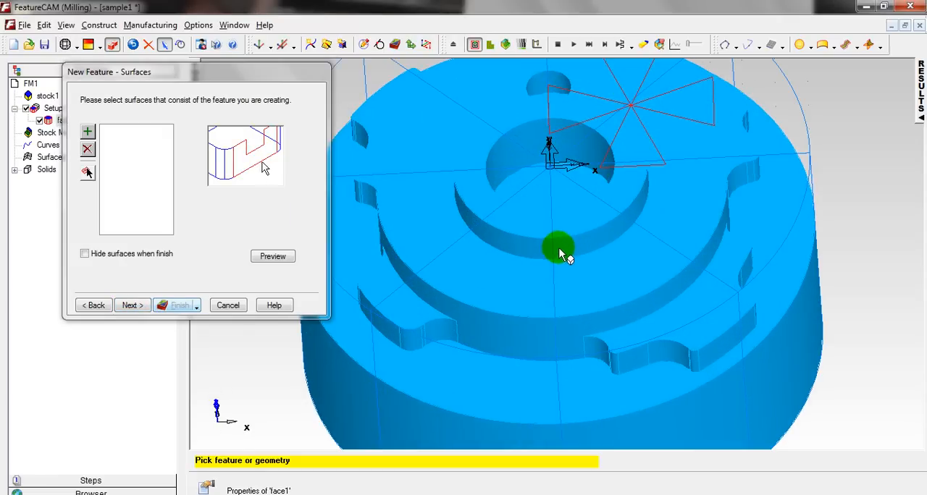
click(504, 153)
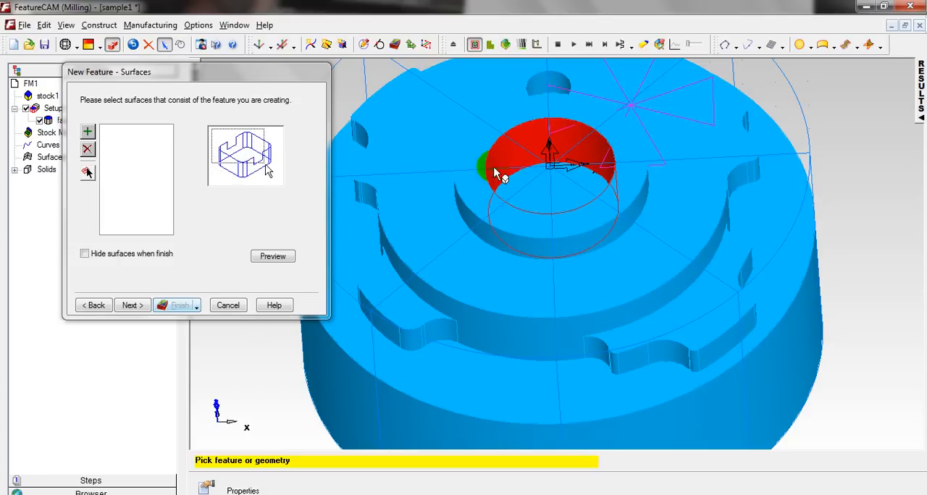
click(86, 133)
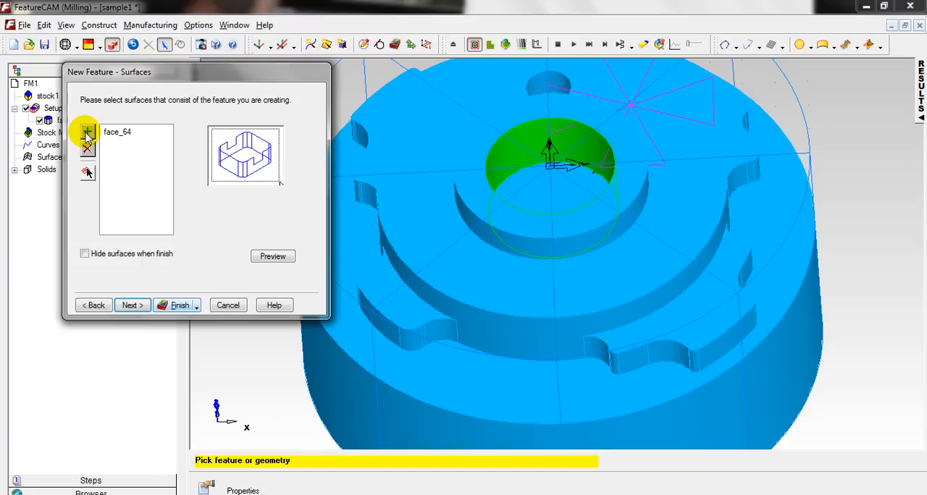
click(132, 305)
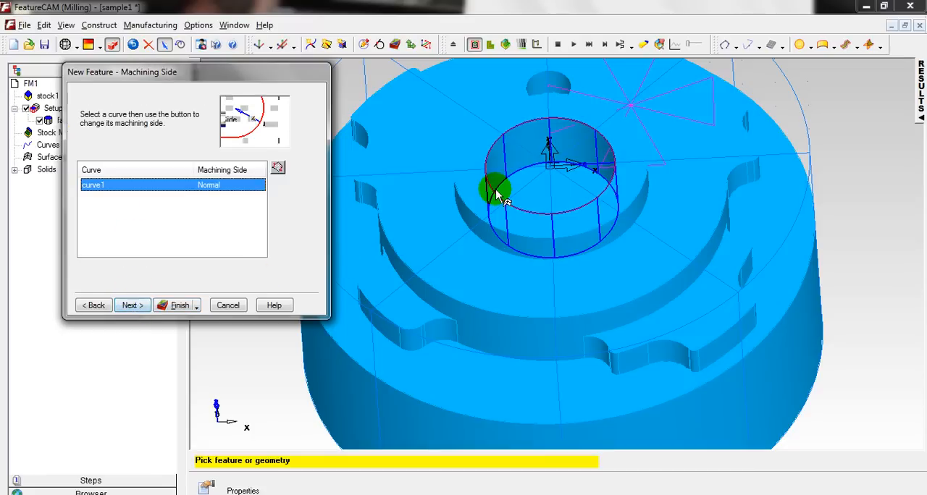
Compare both machining sides of the bore curve and keep Normal, so that the inside is machined.
scroll(496, 191, up, 2)
middle_drag(535, 176, 550, 238)
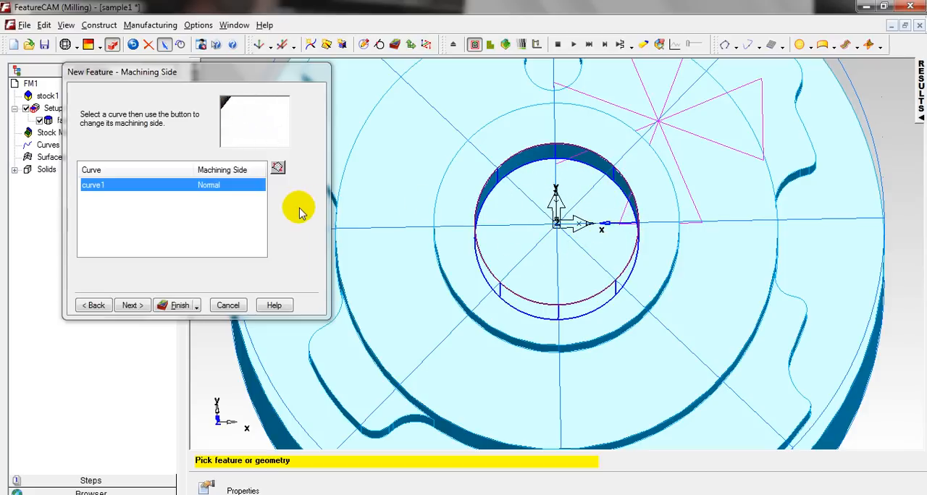
click(278, 169)
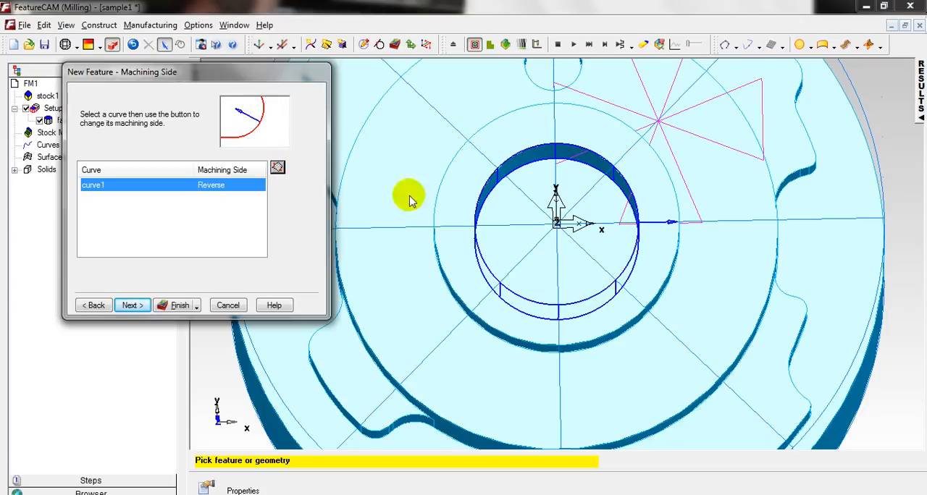
click(278, 168)
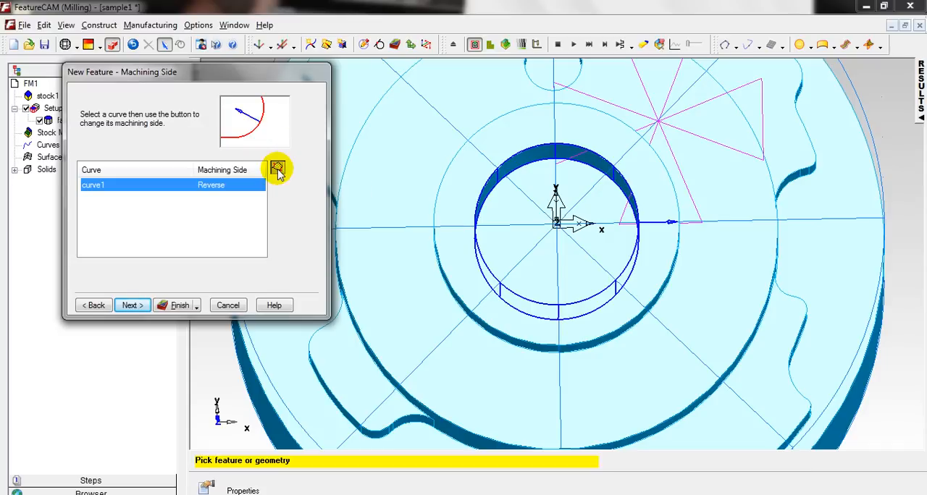
click(130, 305)
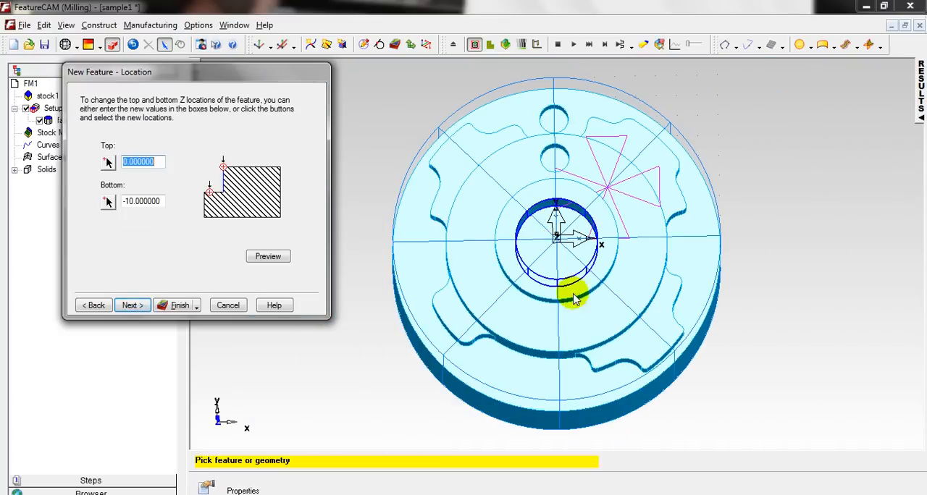
Set the Side feature's top Z location to -1 mm, preview it, and proceed through the dimensions to the strategies.
middle_drag(573, 294, 558, 158)
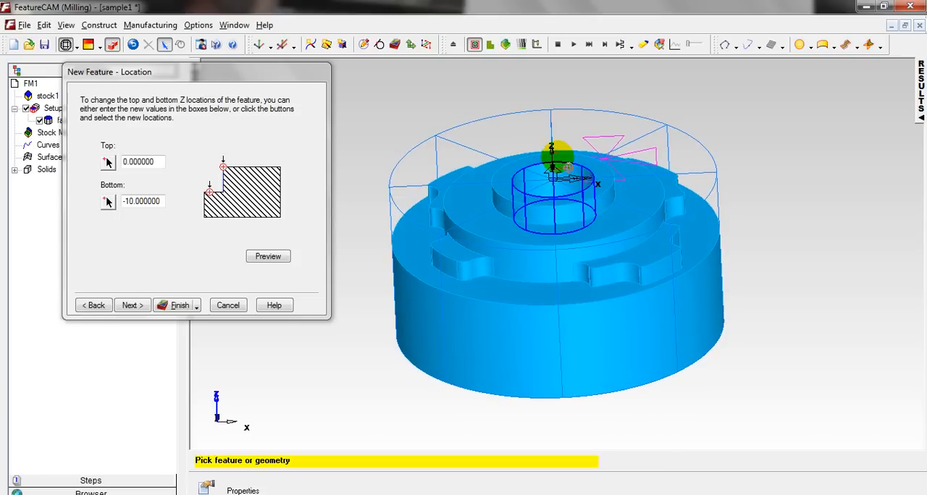
click(174, 161)
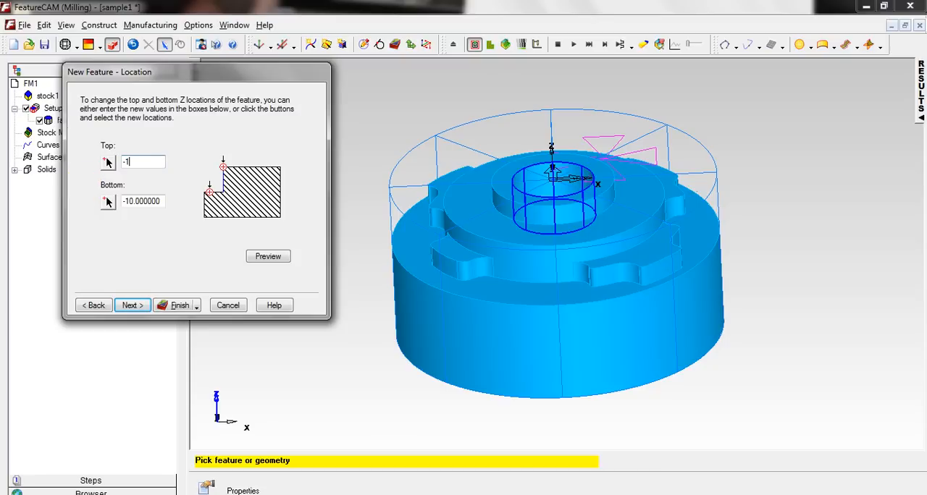
click(266, 258)
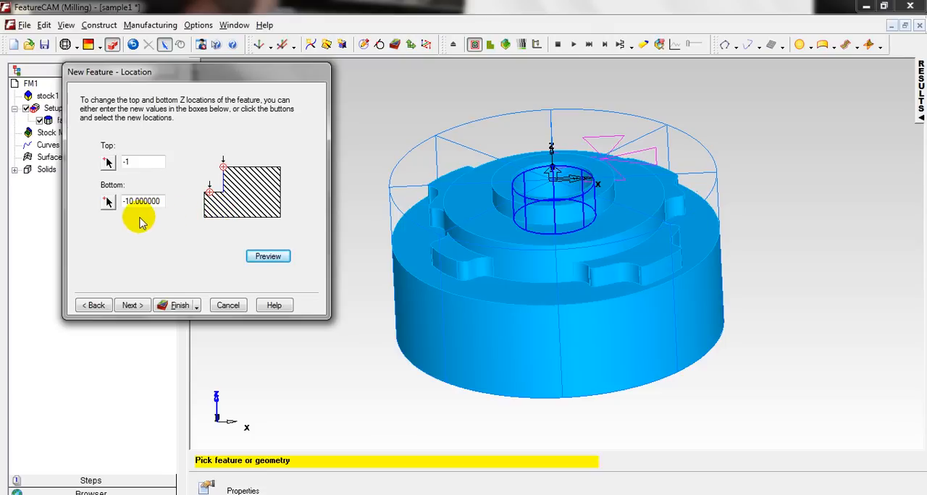
mouse_move(558, 203)
middle_down()
mouse_move(579, 270)
mouse_move(551, 217)
middle_up()
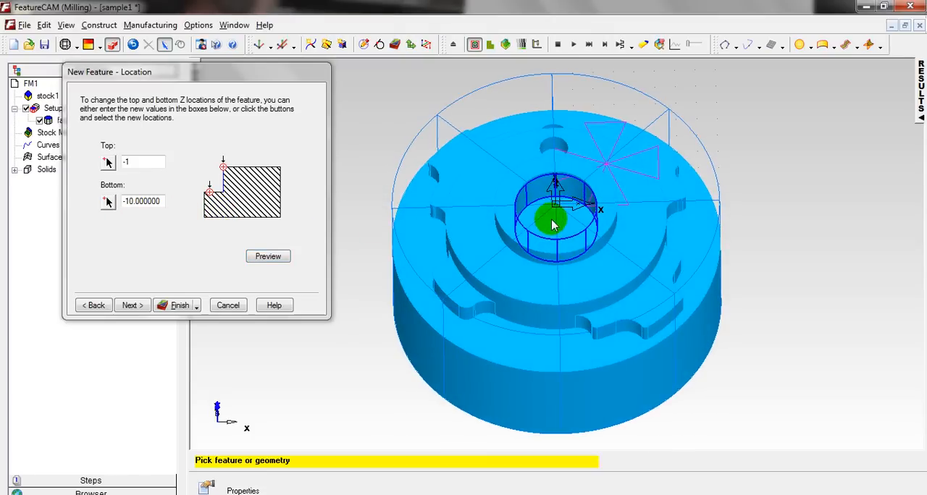
click(130, 306)
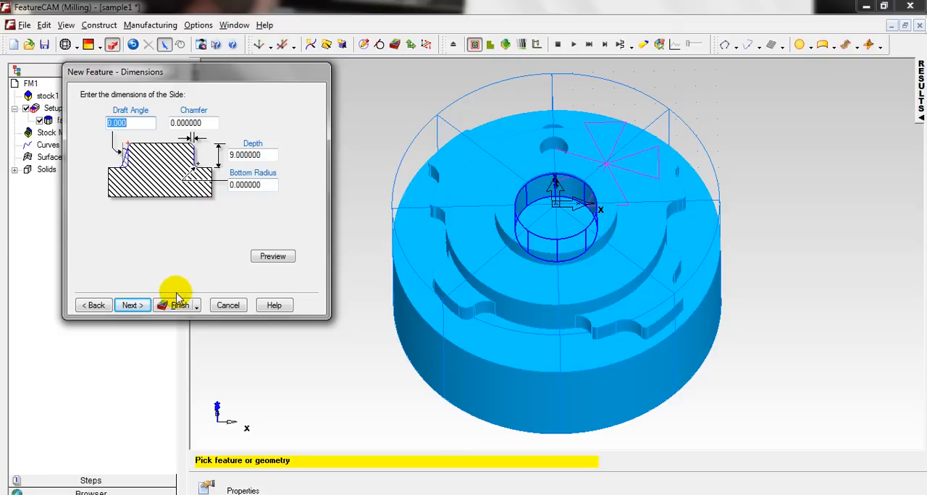
click(132, 305)
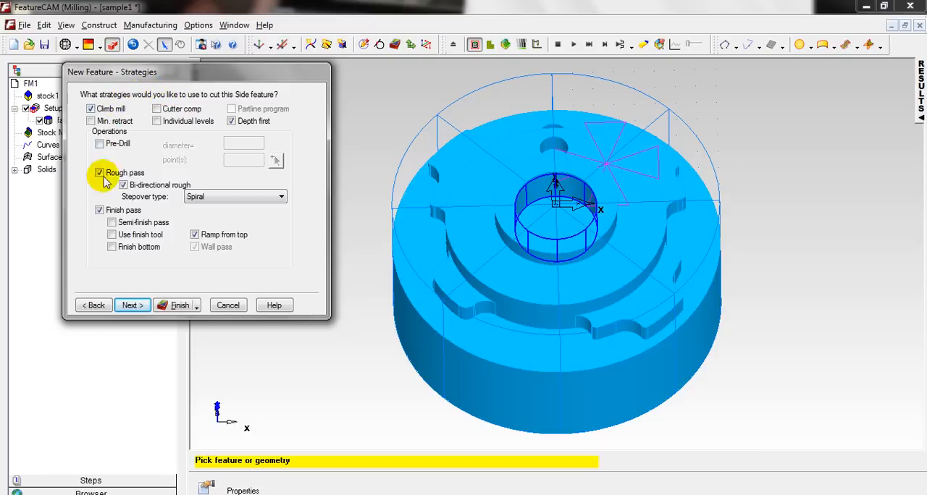
Keep the Side feature's default strategies and choose Tool 2, the 14 mm flat endmill, for its rough operation.
click(137, 309)
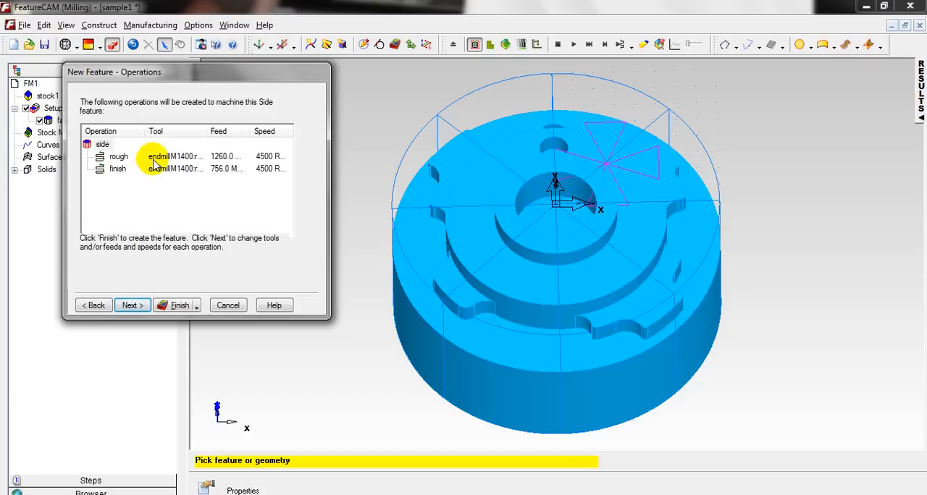
click(136, 307)
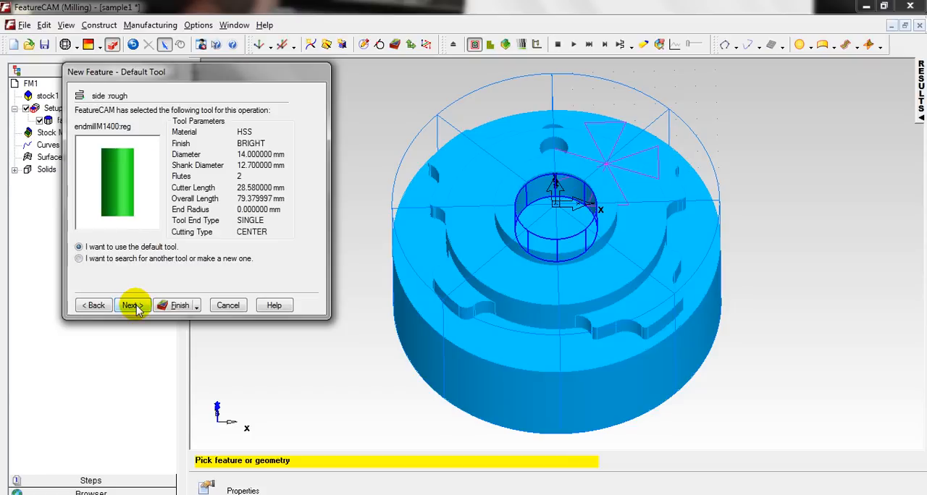
click(116, 262)
click(131, 305)
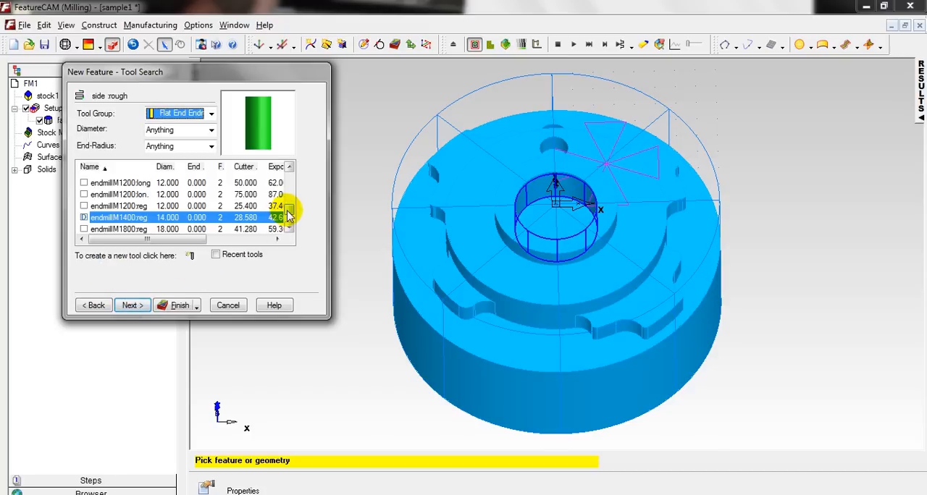
drag(288, 215, 295, 181)
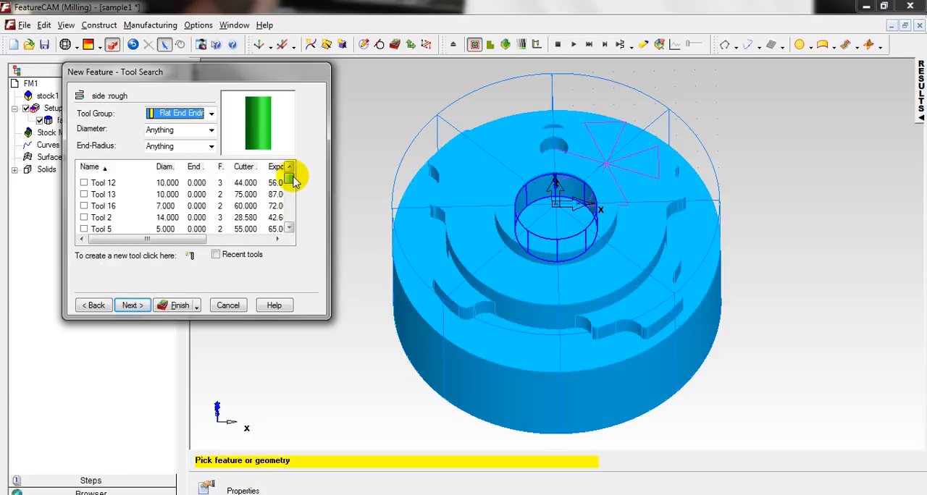
click(83, 217)
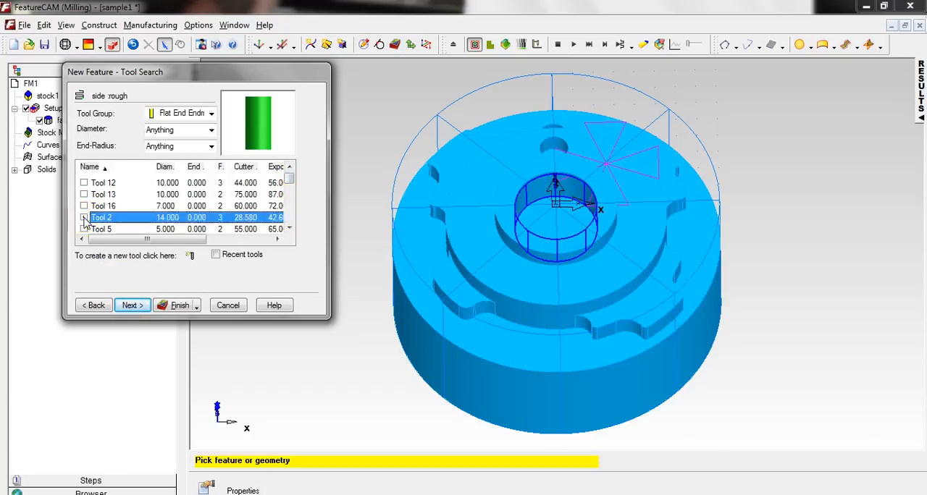
click(133, 305)
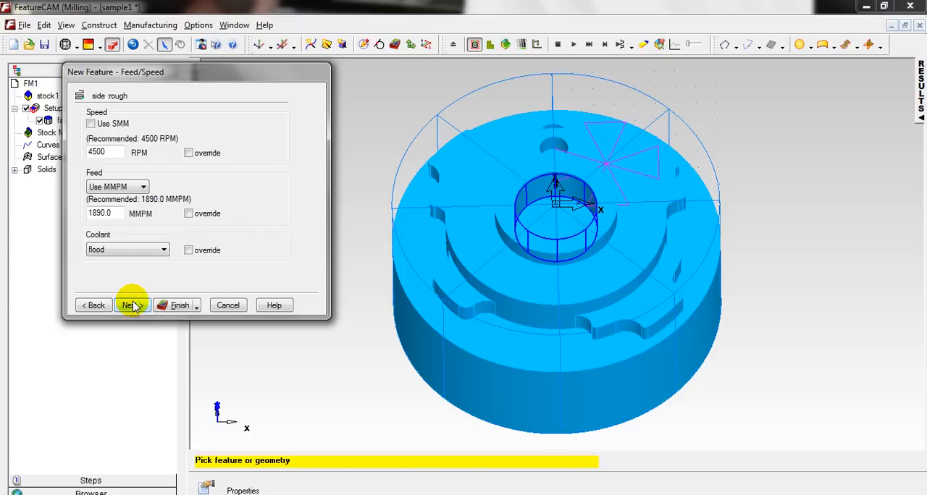
Accept the recommended feeds and speeds, keep Tool 2 for the finish operation, and create the Side feature.
click(131, 305)
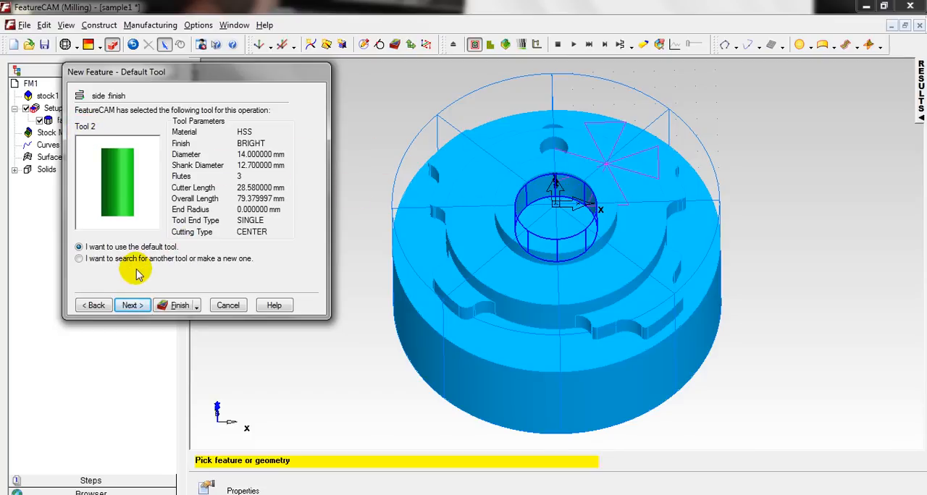
click(132, 305)
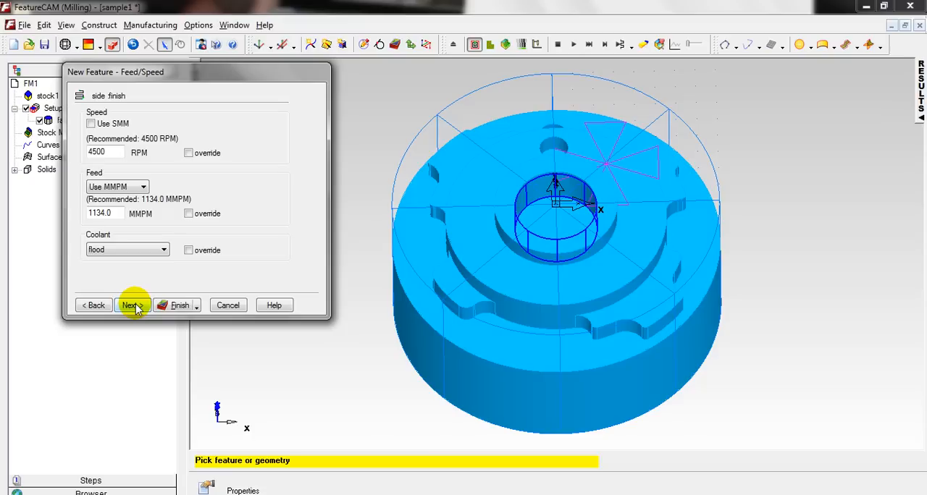
click(133, 306)
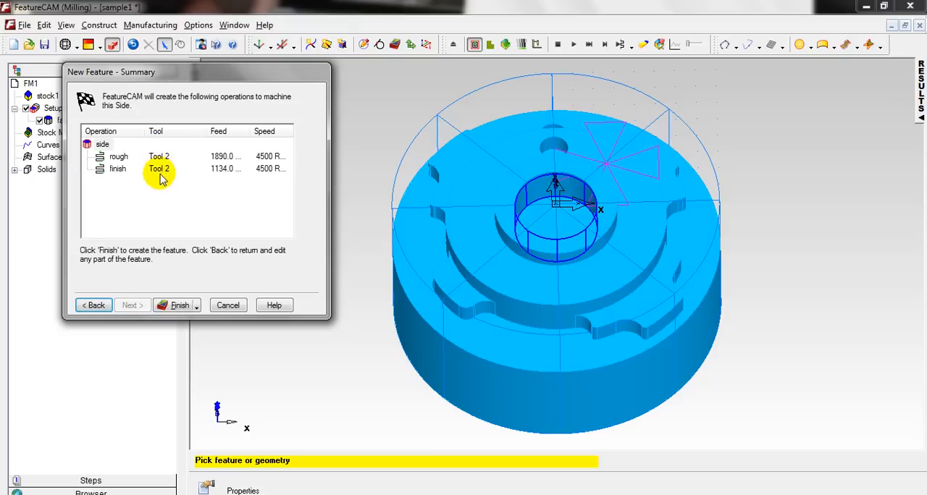
click(179, 305)
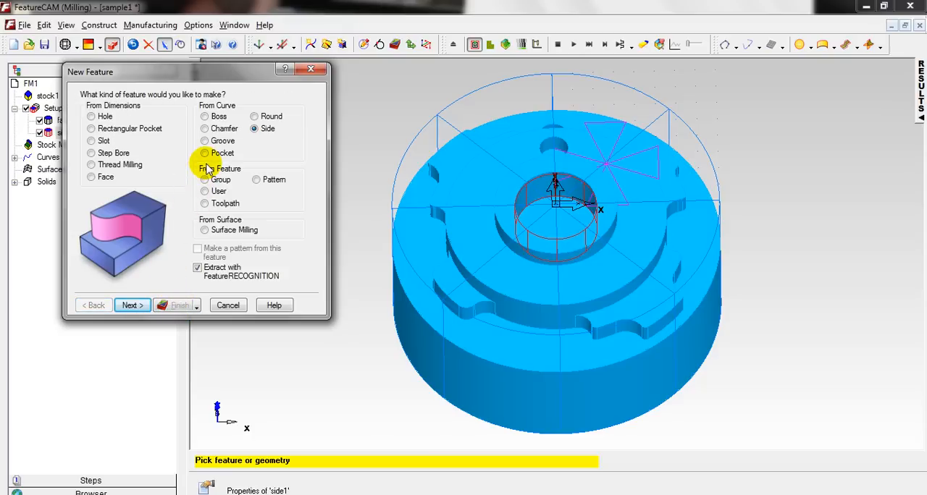
Begin a Boss feature from a curve, extracted with FeatureRECOGNITION using the Select side surfaces method.
click(206, 118)
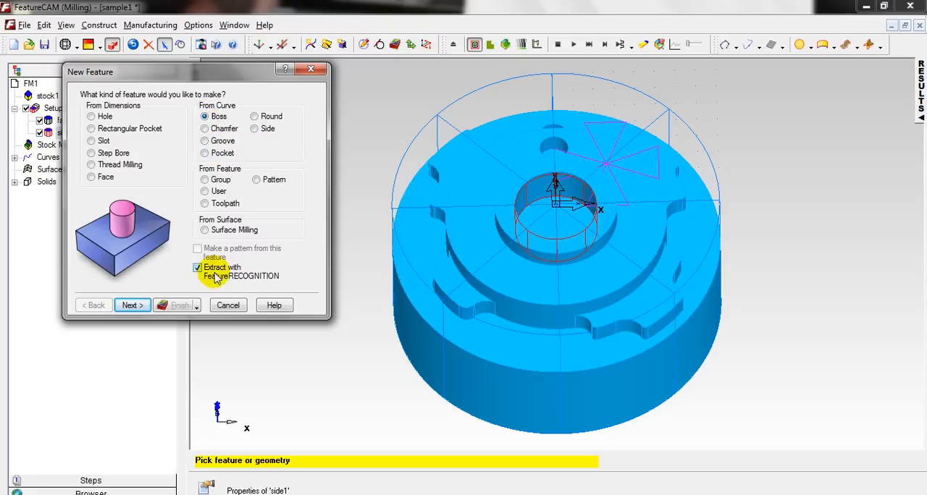
click(134, 305)
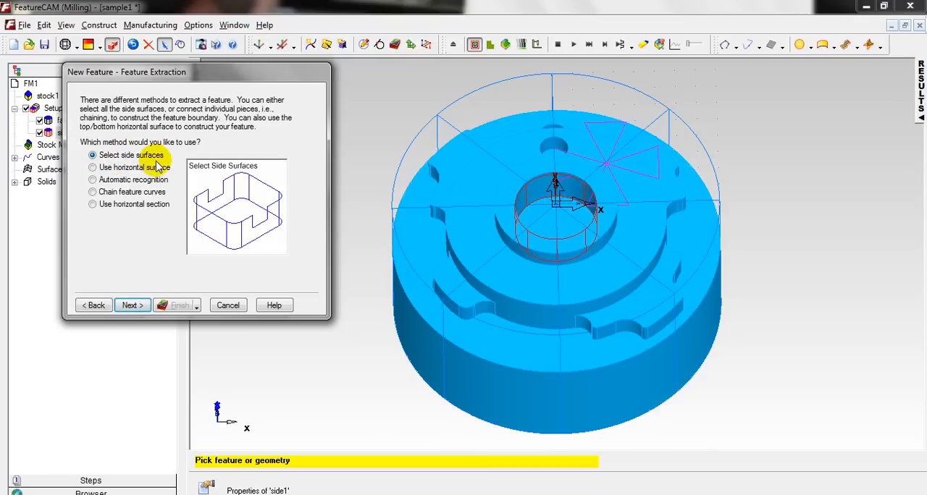
click(135, 305)
Hide the stock so that only the part model is displayed.
middle_drag(495, 295, 596, 232)
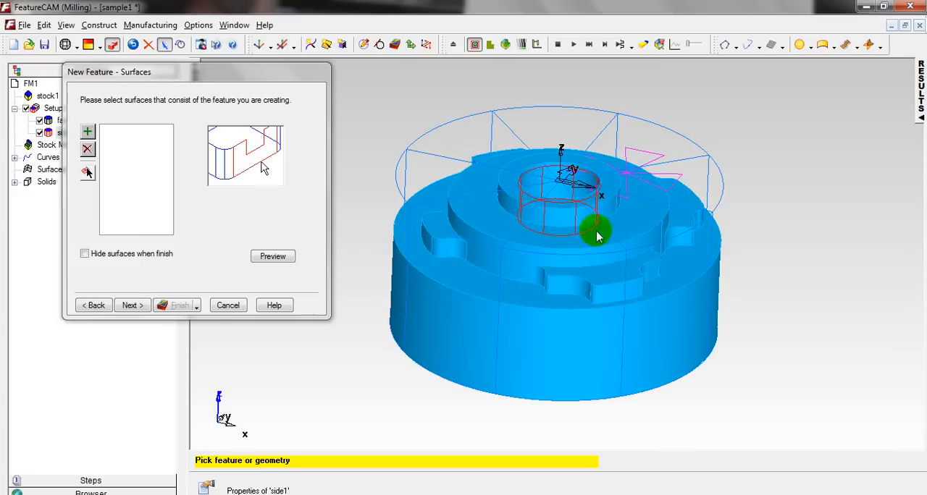
right_click(495, 118)
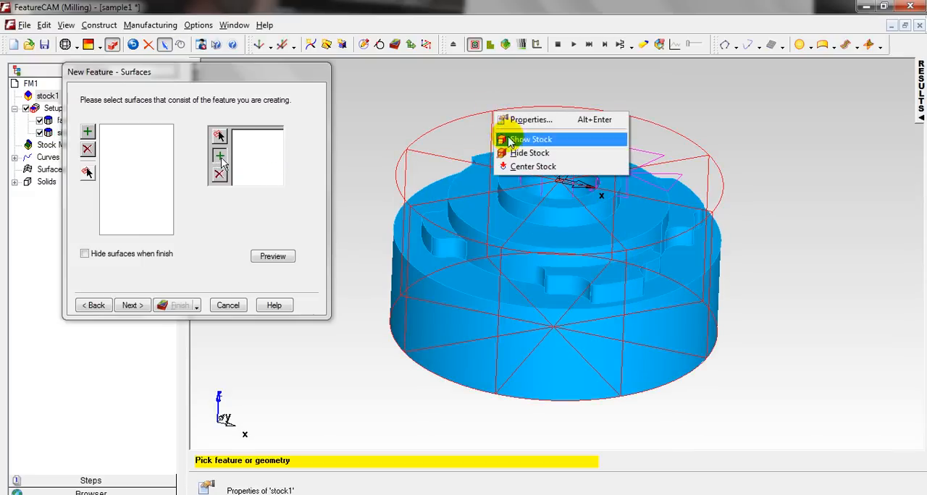
click(511, 154)
Add the outer cylindrical wall of the uppermost ring as the Boss feature's surface and proceed to the location settings.
middle_drag(601, 249, 519, 230)
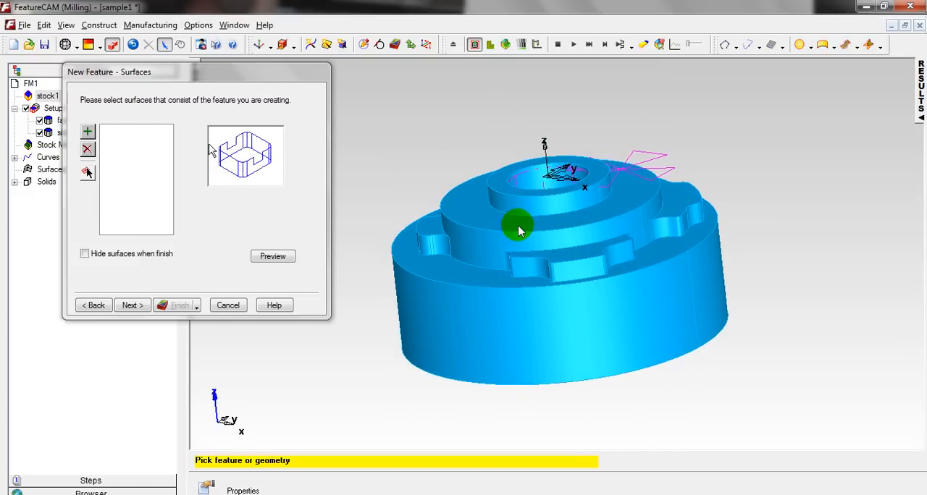
click(575, 204)
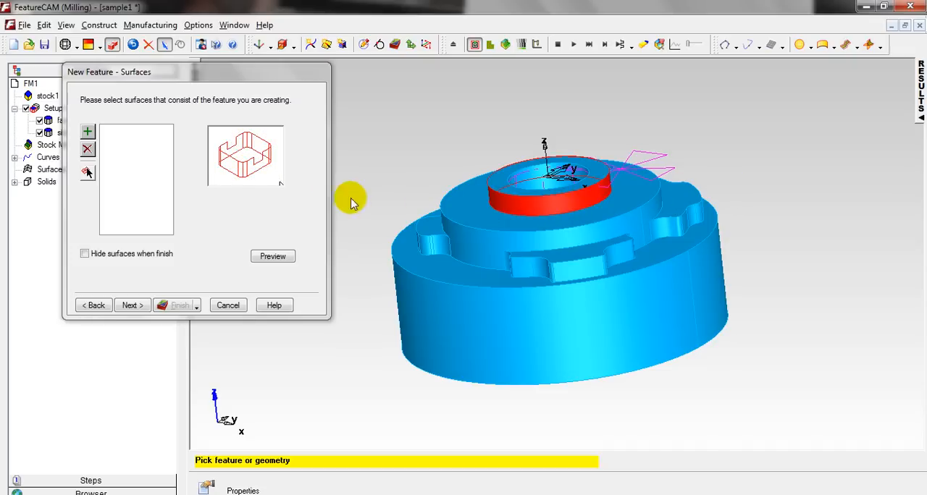
click(87, 131)
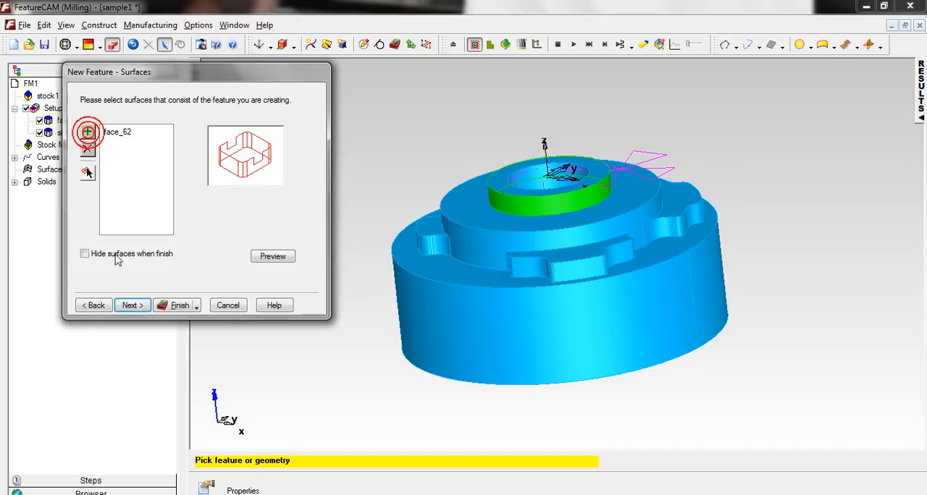
click(129, 305)
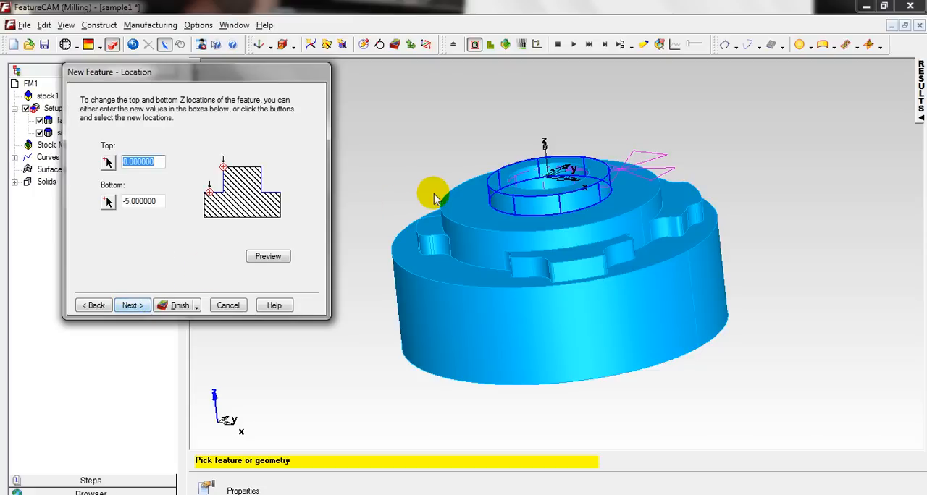
Set the Boss feature's top Z location to -1 mm, preview it, and proceed through the dimensions to the strategies.
middle_drag(430, 193, 451, 209)
click(161, 159)
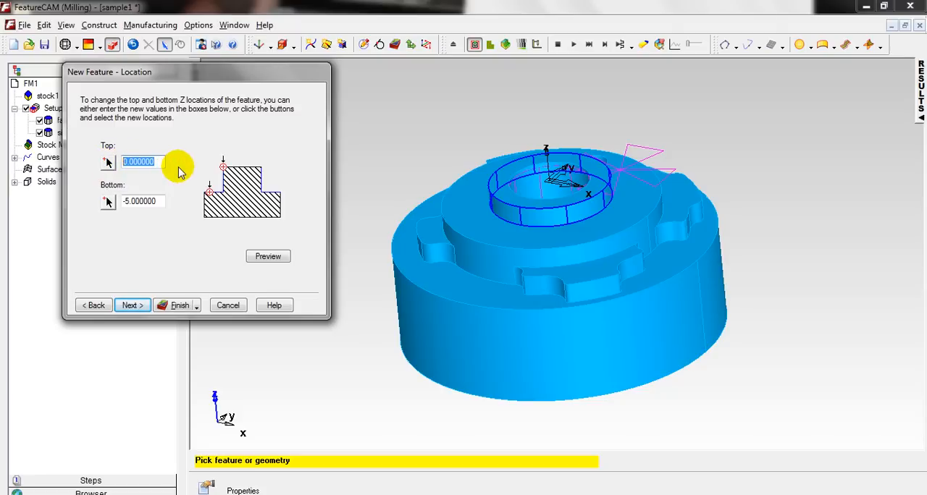
text(-1)
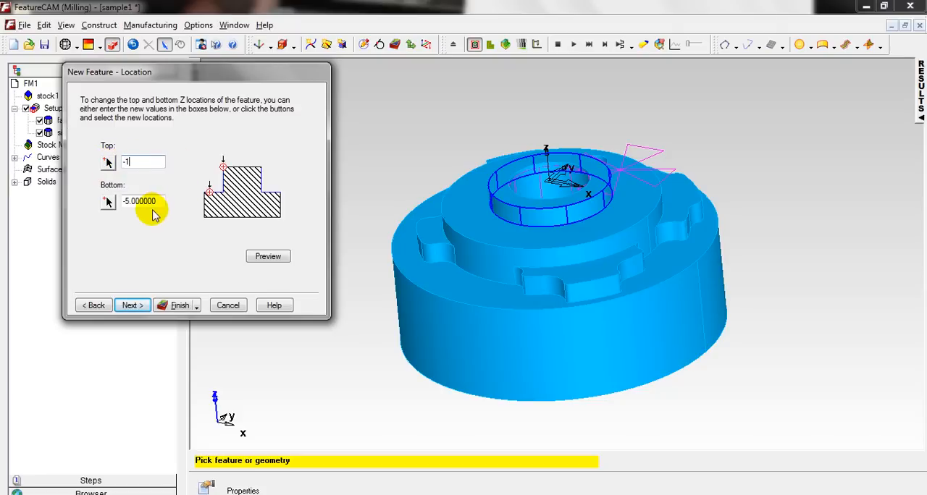
click(272, 258)
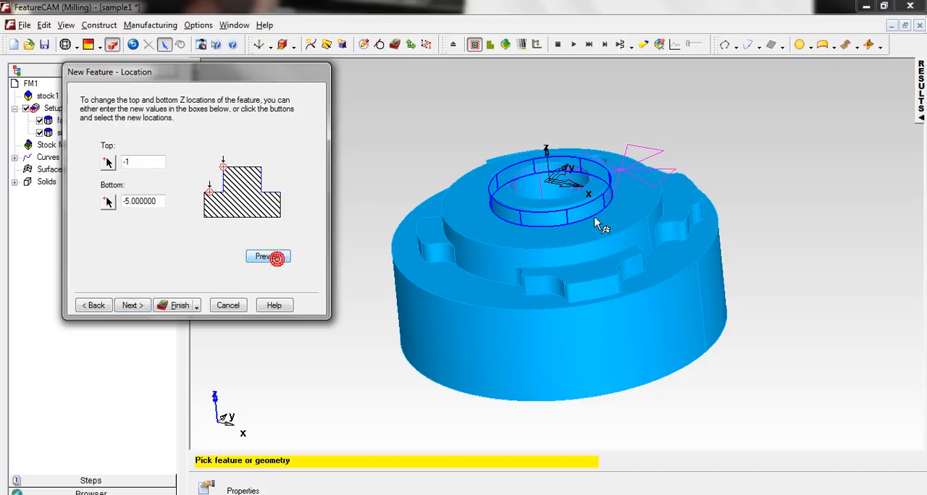
click(134, 304)
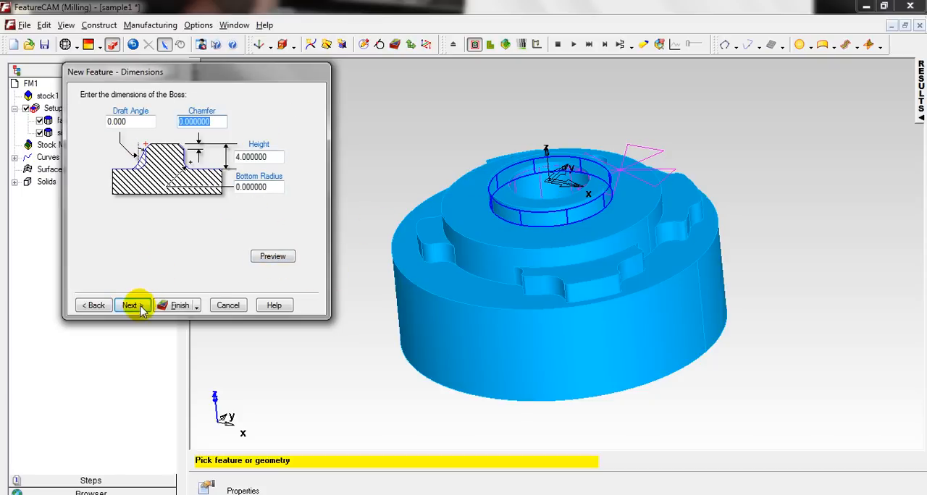
click(139, 307)
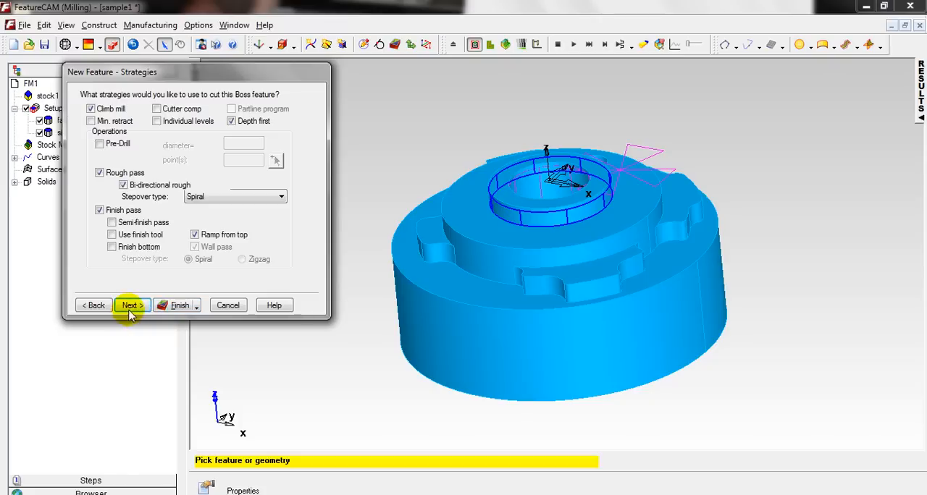
Keep the Boss feature's default strategies and default Tool 8, and create the feature.
click(130, 308)
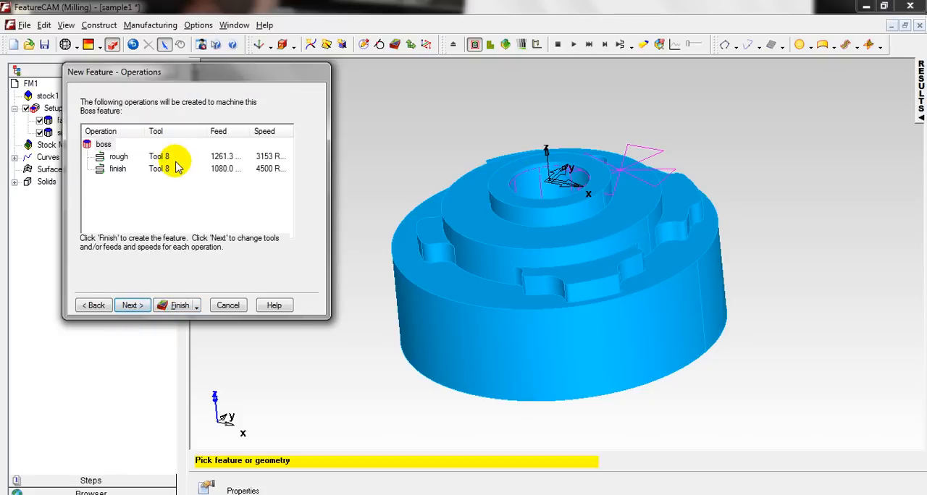
click(134, 306)
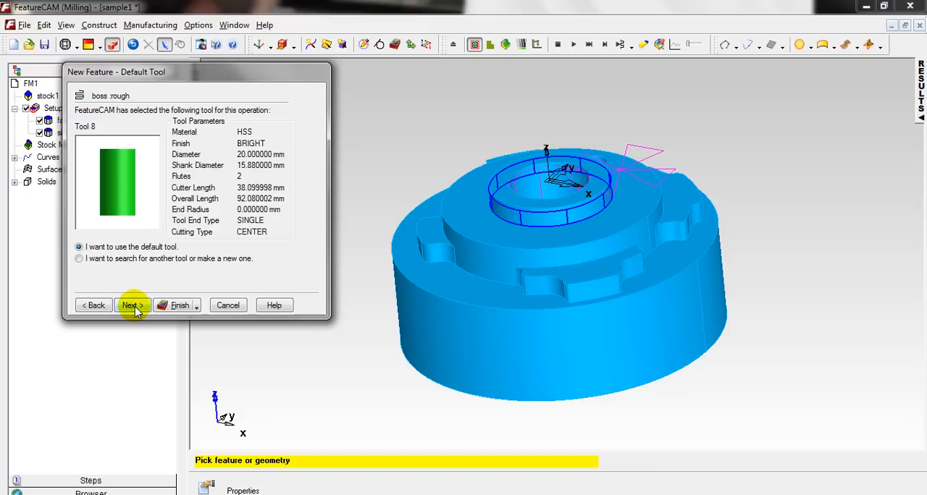
click(179, 306)
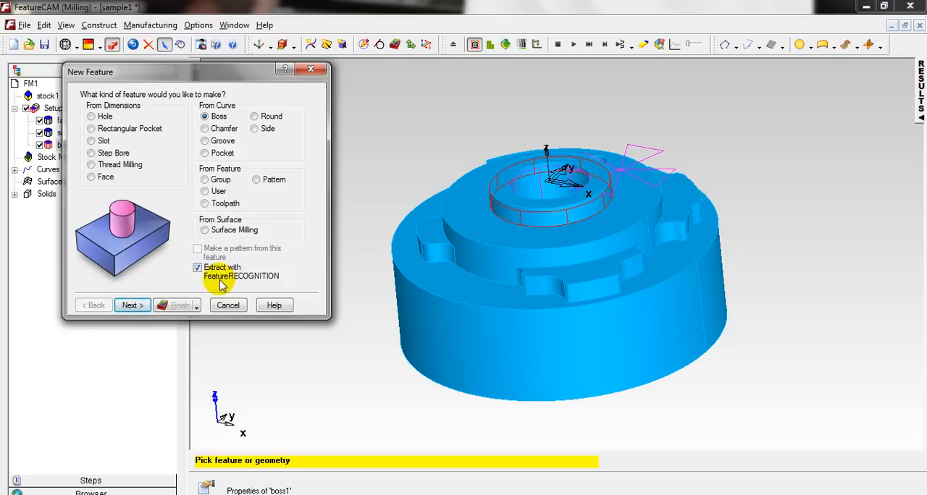
Begin a second Boss feature with Select side surfaces and add the outer wall of the middle step as its surface.
click(133, 306)
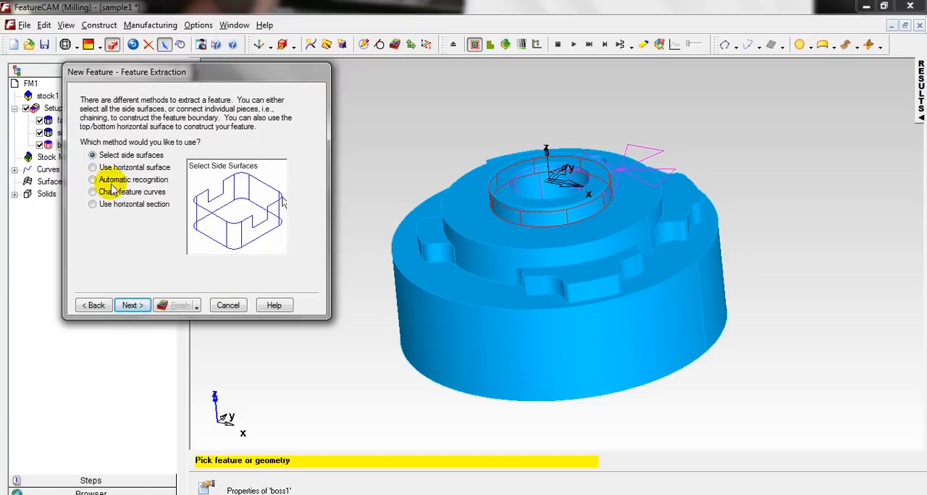
click(131, 306)
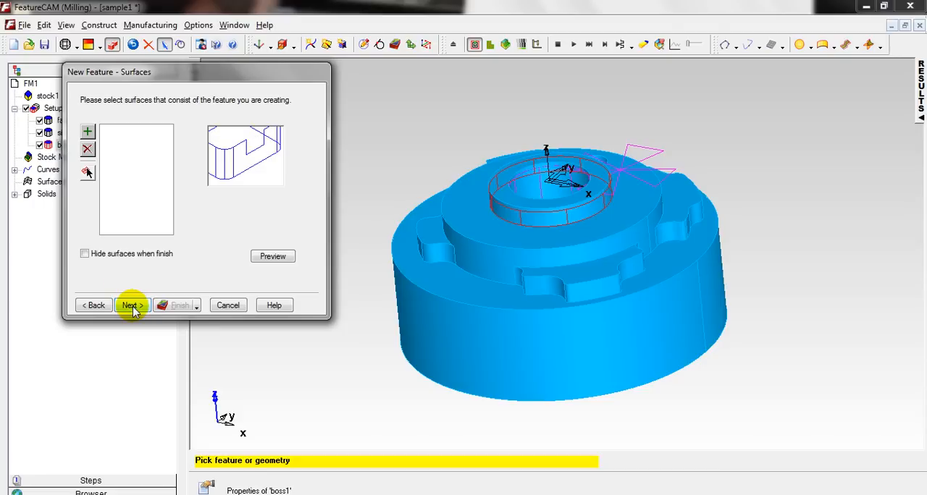
click(488, 261)
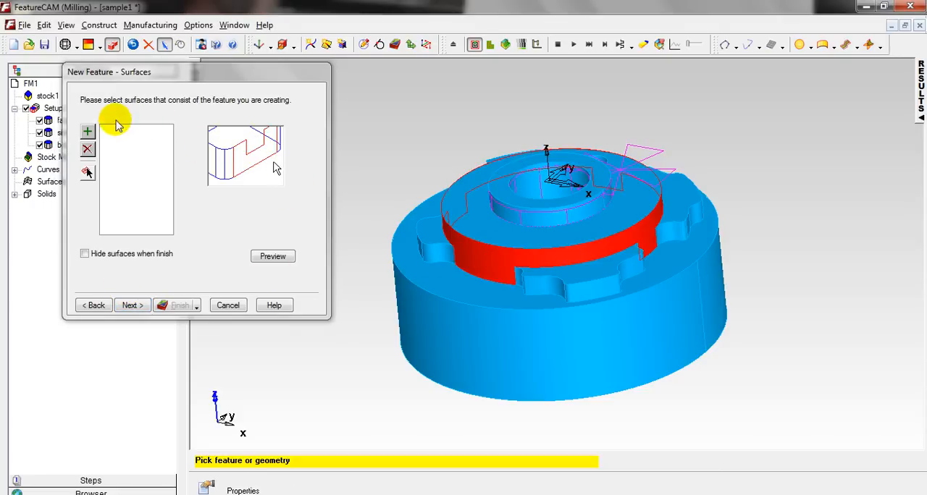
click(87, 131)
click(131, 305)
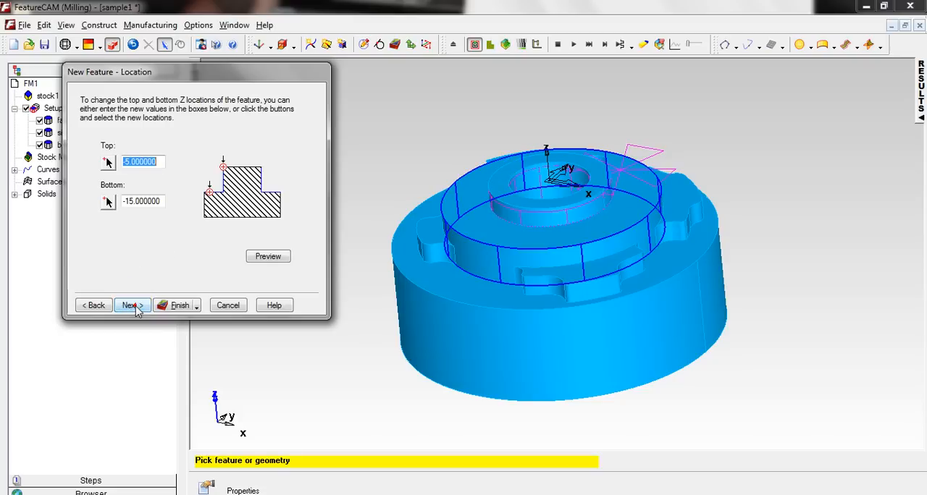
Pick the second Boss's top Z of -5 mm from the middle step's top face and its bottom Z of -10 mm from a lug's top face.
click(108, 164)
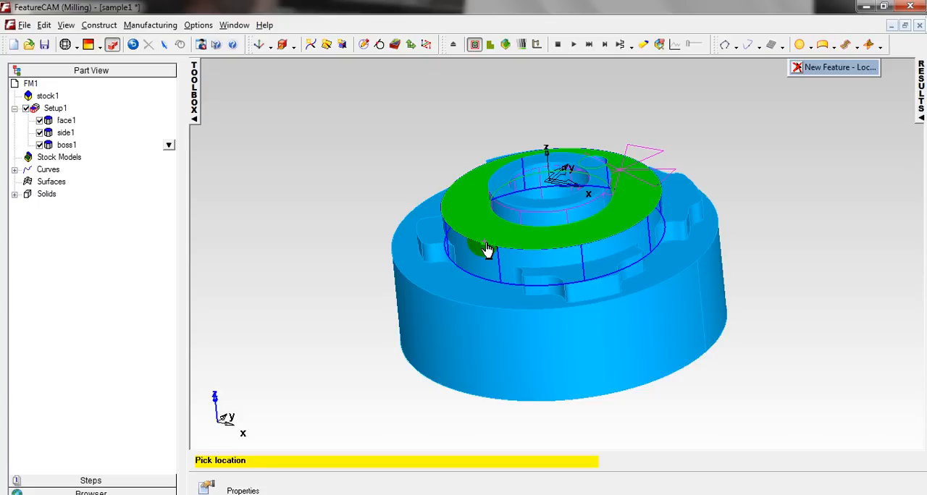
click(486, 250)
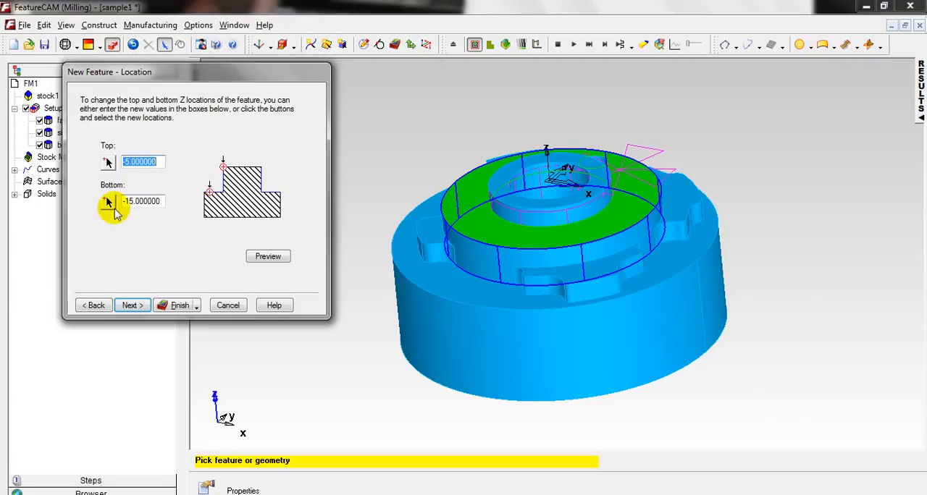
middle_drag(478, 290, 543, 306)
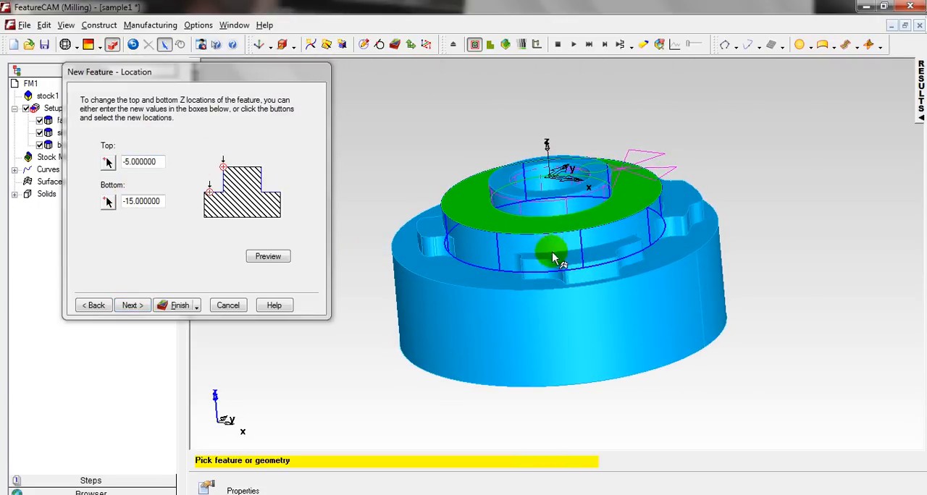
click(107, 203)
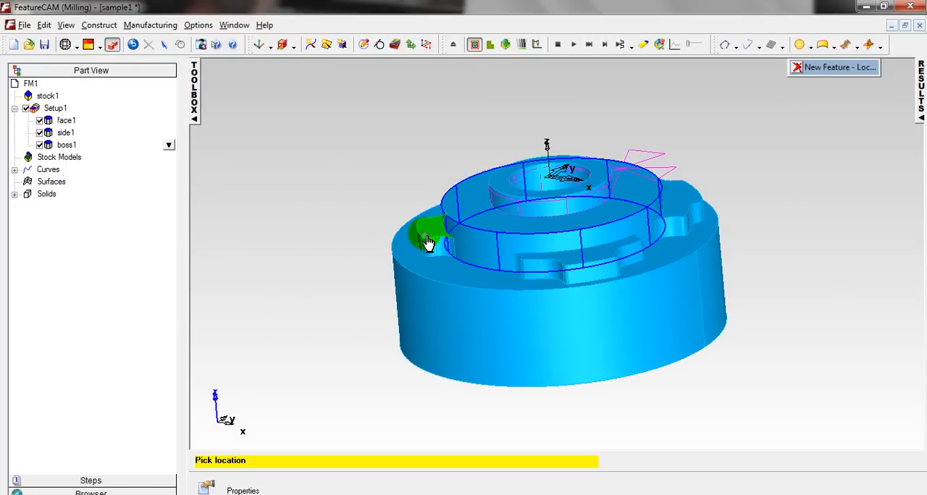
click(572, 270)
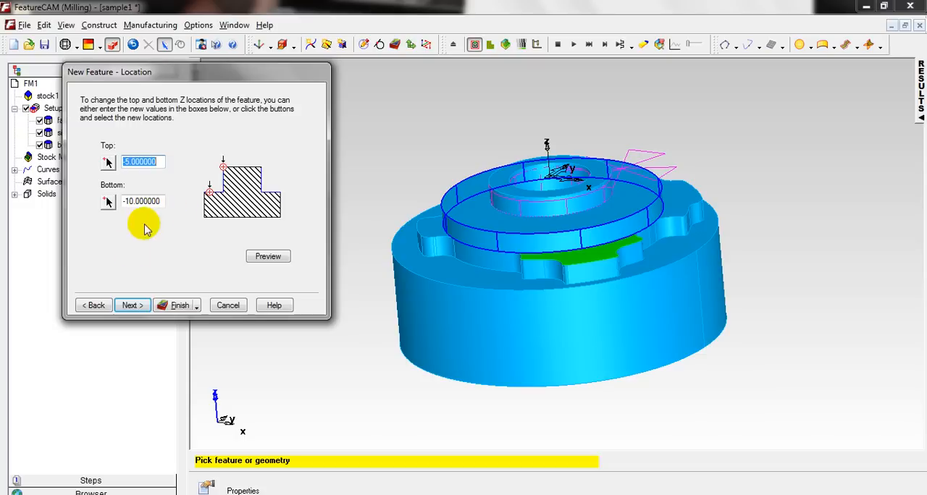
Keep the second Boss's default dimensions and strategies, and choose the 14 mm Tool 2 for its roughing operation.
click(130, 305)
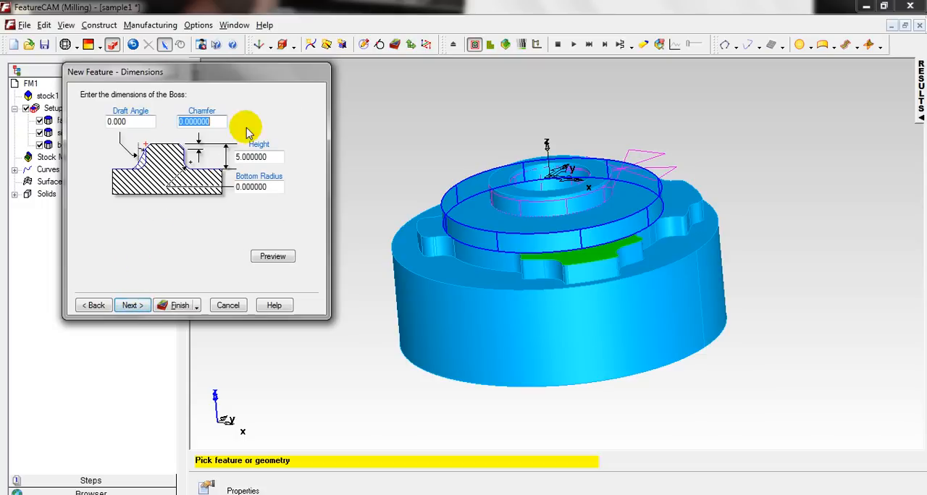
click(130, 306)
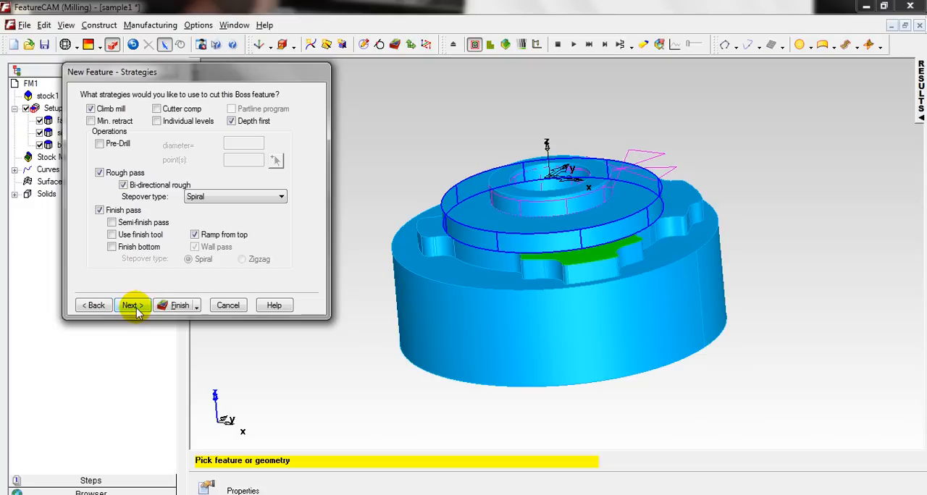
click(132, 306)
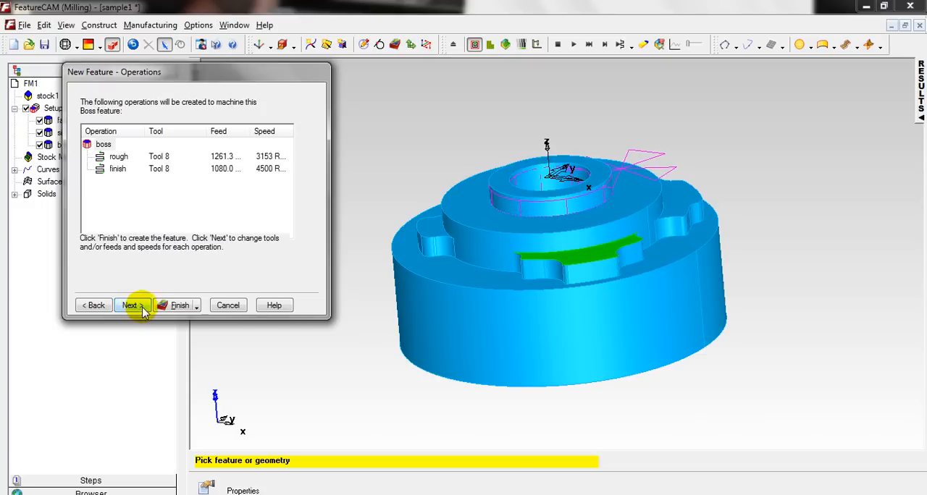
click(139, 306)
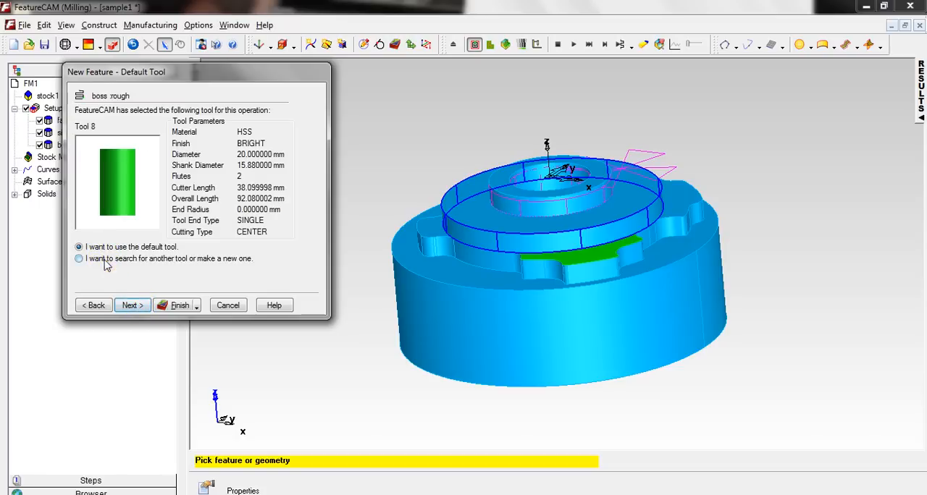
click(137, 310)
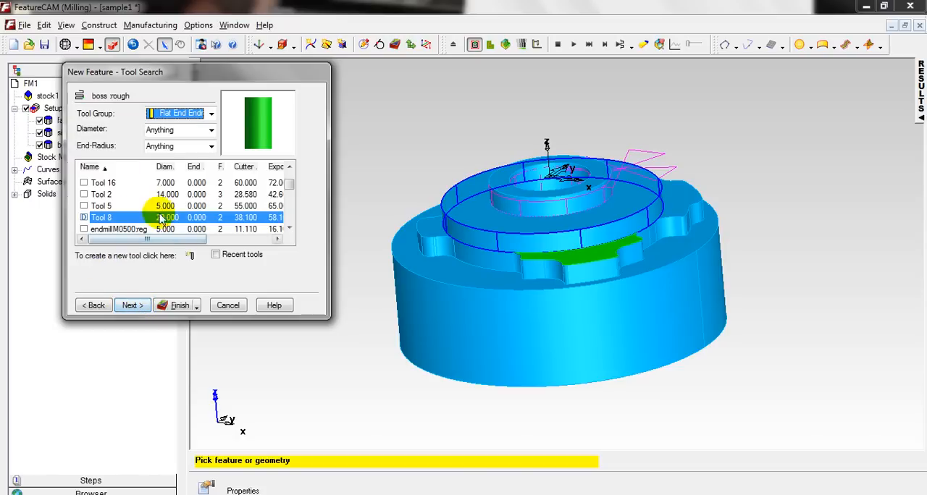
click(82, 195)
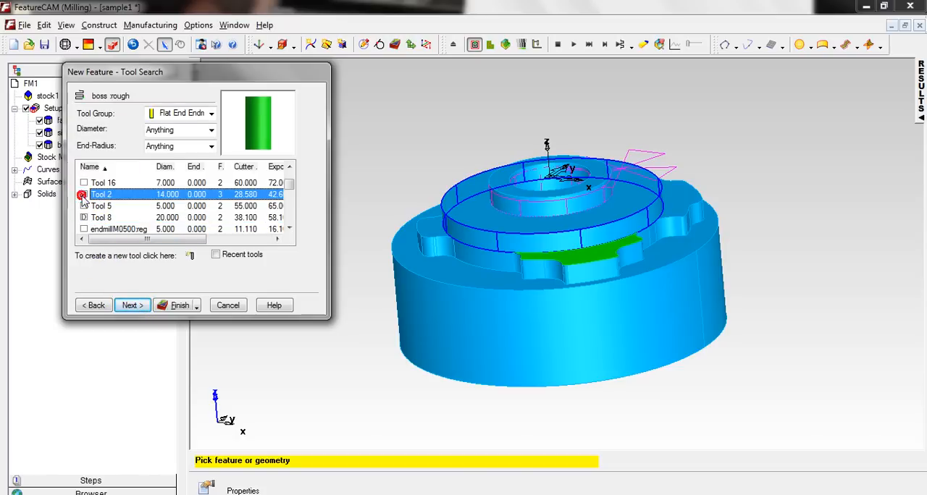
click(134, 306)
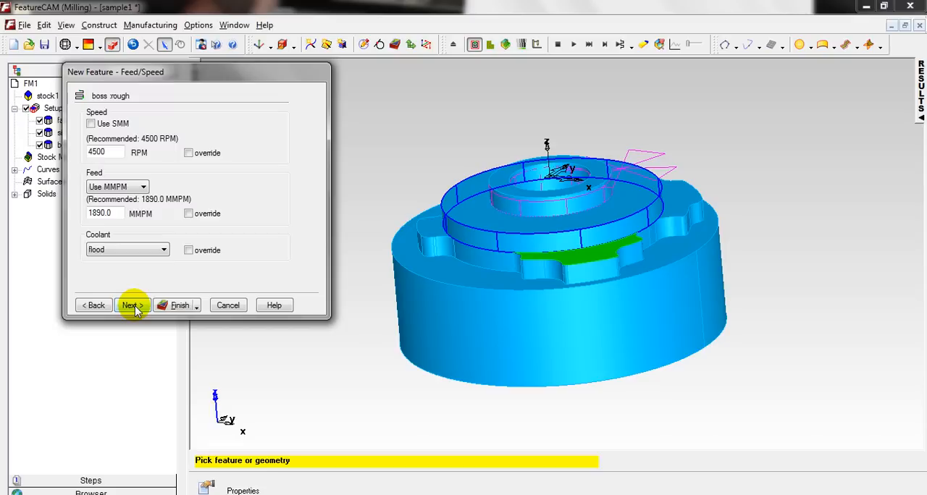
Keep the default feeds and speeds and Tool 2 for the finish pass, and create the second Boss feature.
click(133, 306)
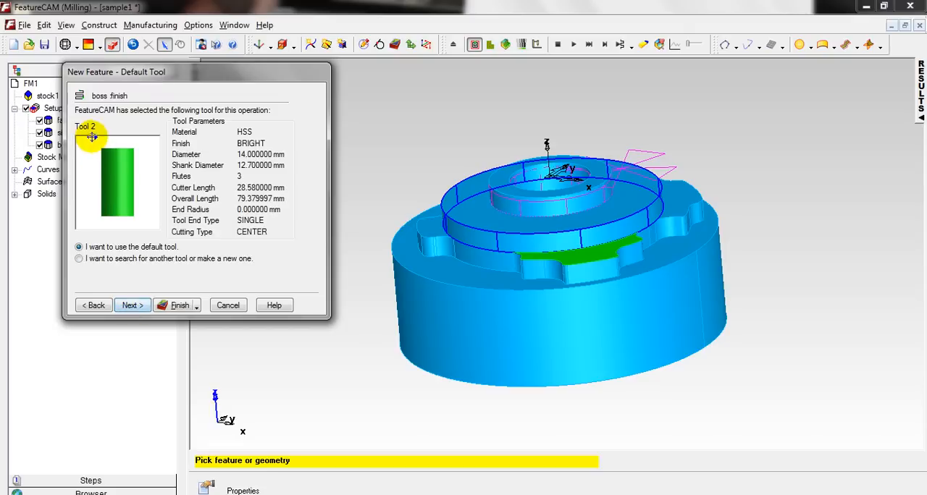
click(134, 306)
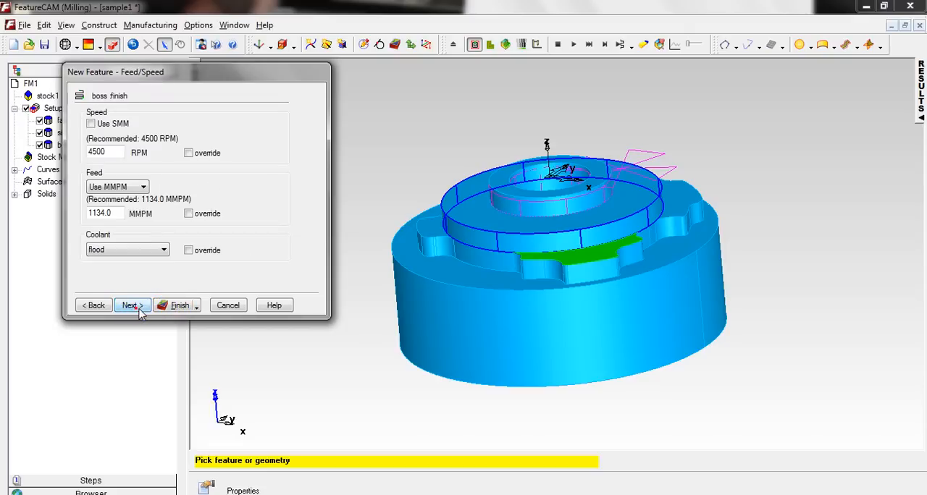
click(178, 306)
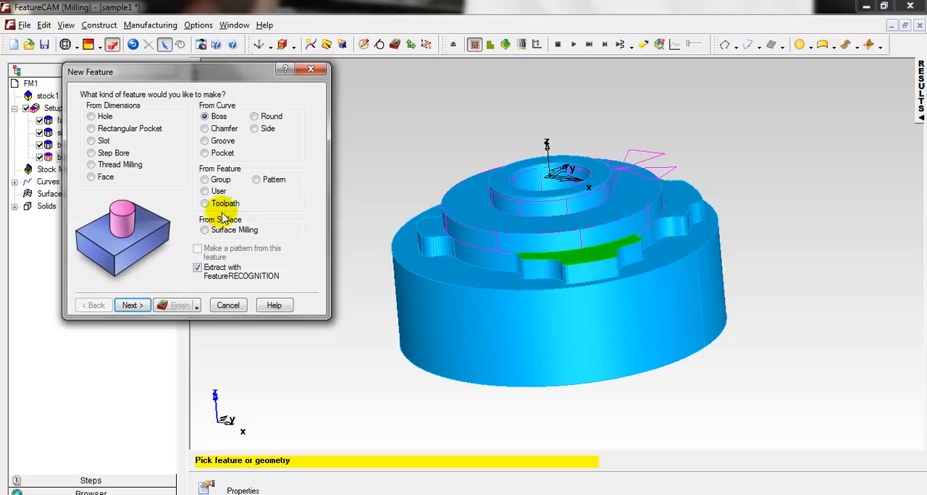
Begin a new Side feature from the model, using Chain feature curves as the extraction method with hidden lines removed.
click(254, 129)
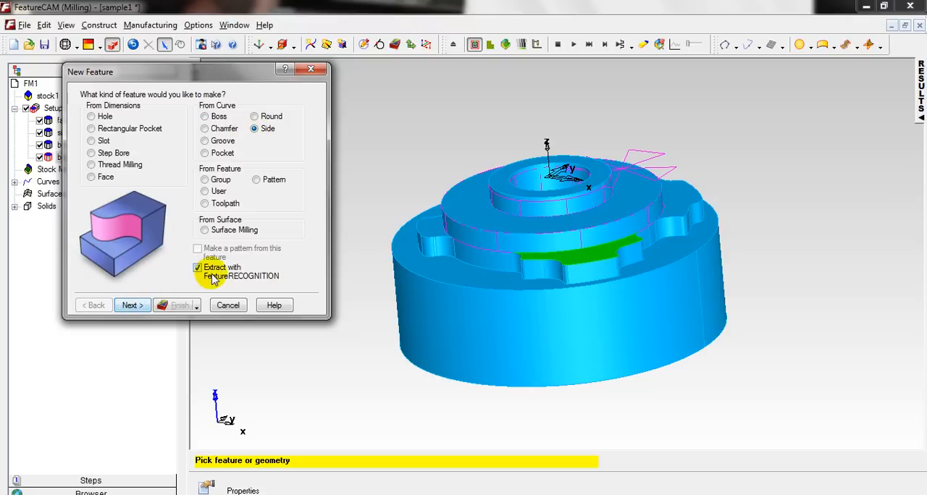
click(132, 305)
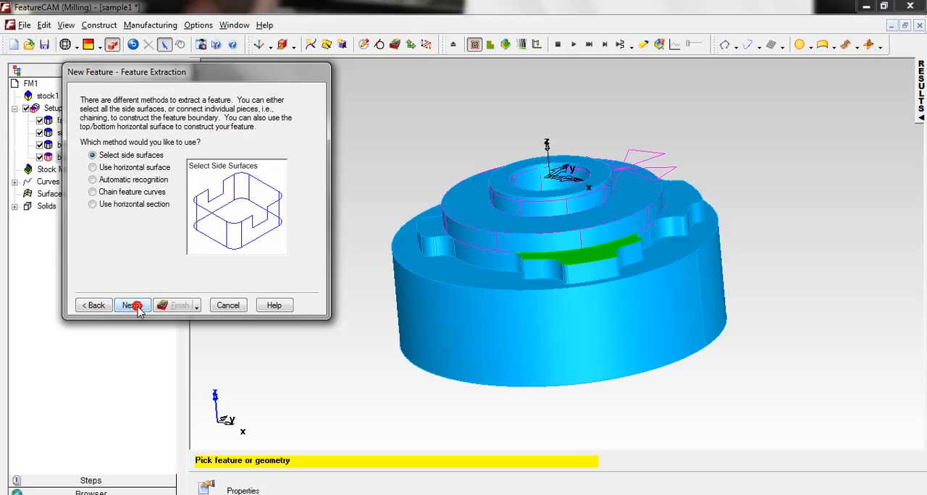
click(92, 192)
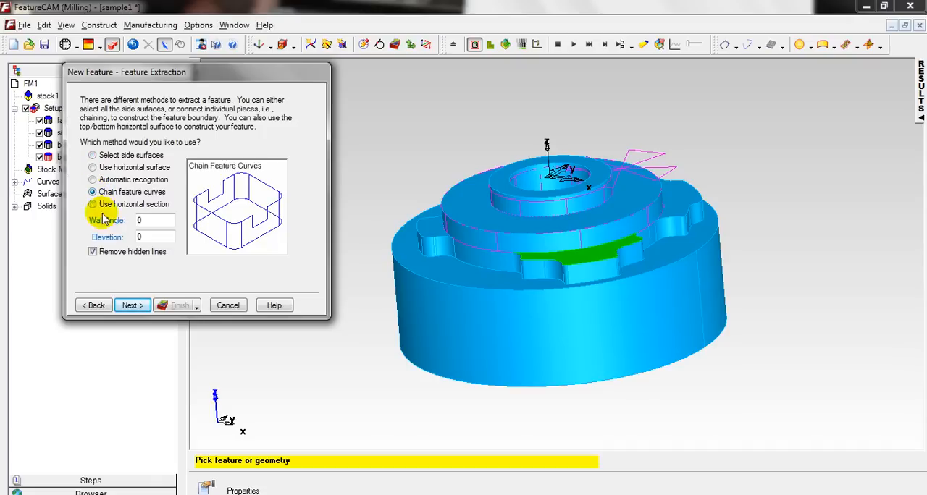
click(132, 306)
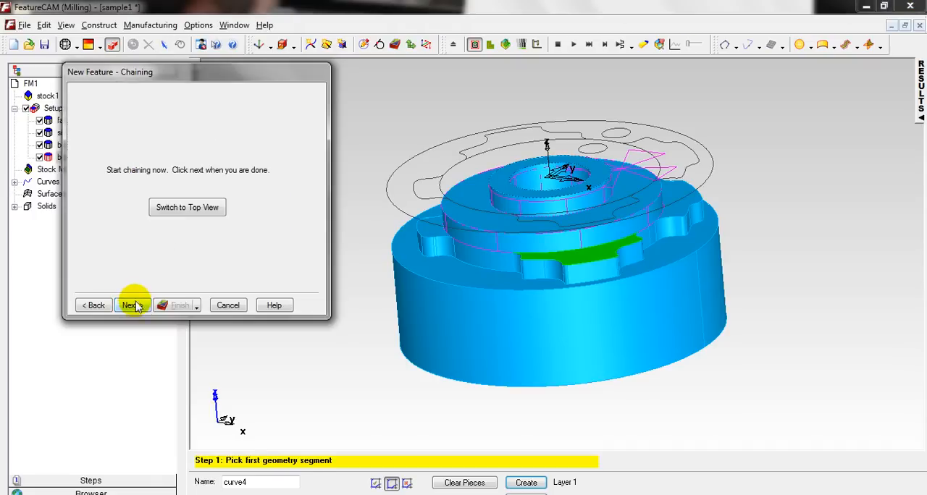
In top view, chain the lug outline counterclockwise from the upper-left lug, around the lower-left lug, to the bottom connecting arc.
click(189, 209)
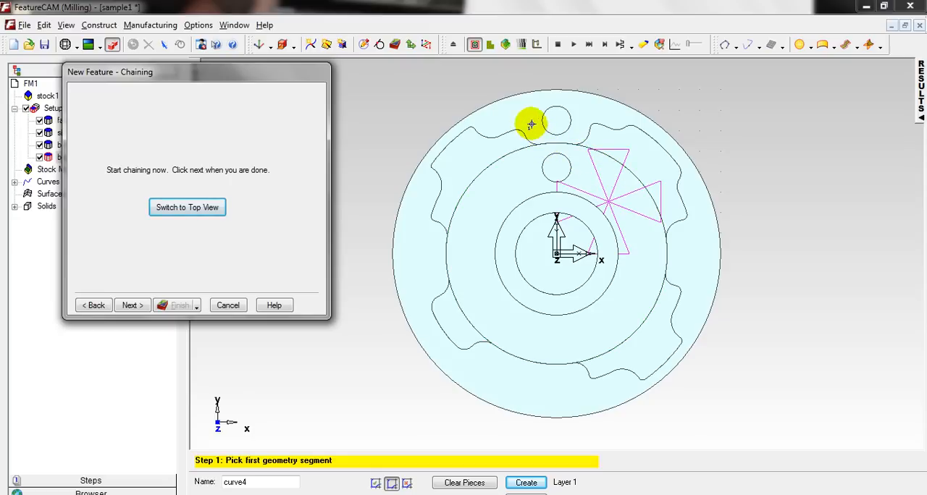
middle_drag(526, 282, 668, 247)
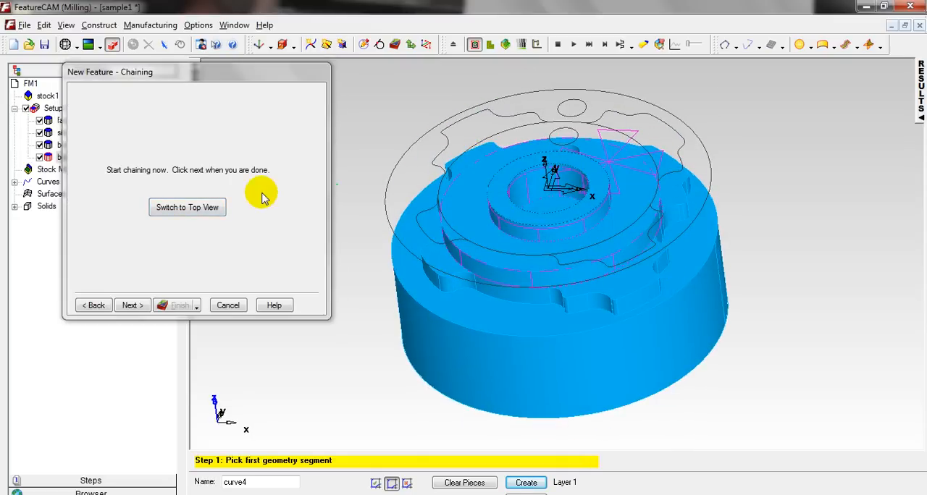
click(204, 212)
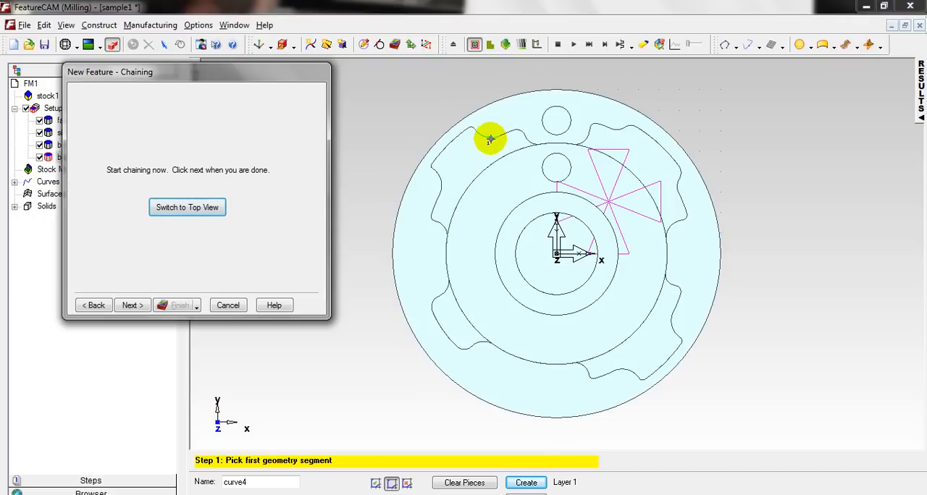
click(489, 139)
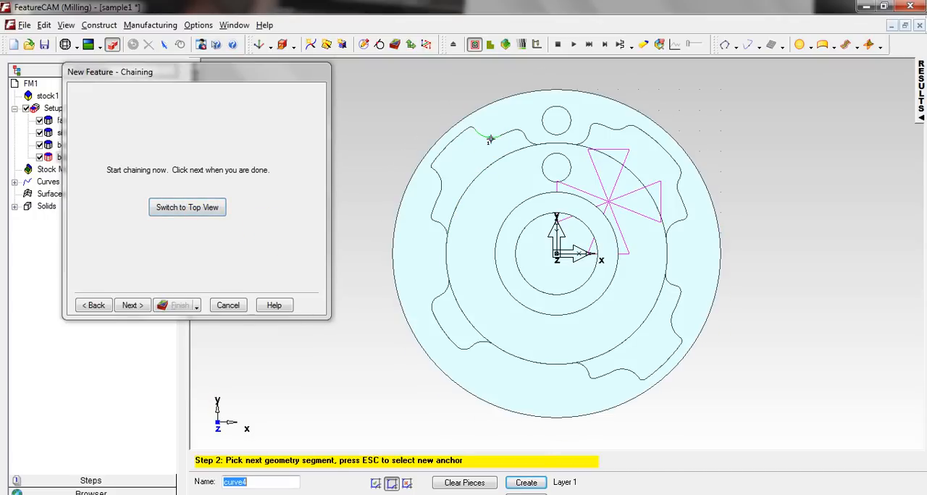
click(454, 142)
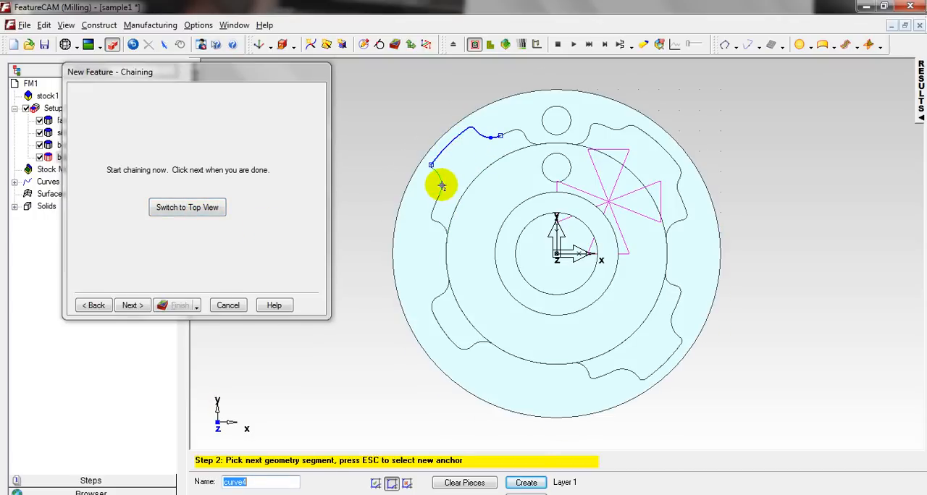
click(436, 224)
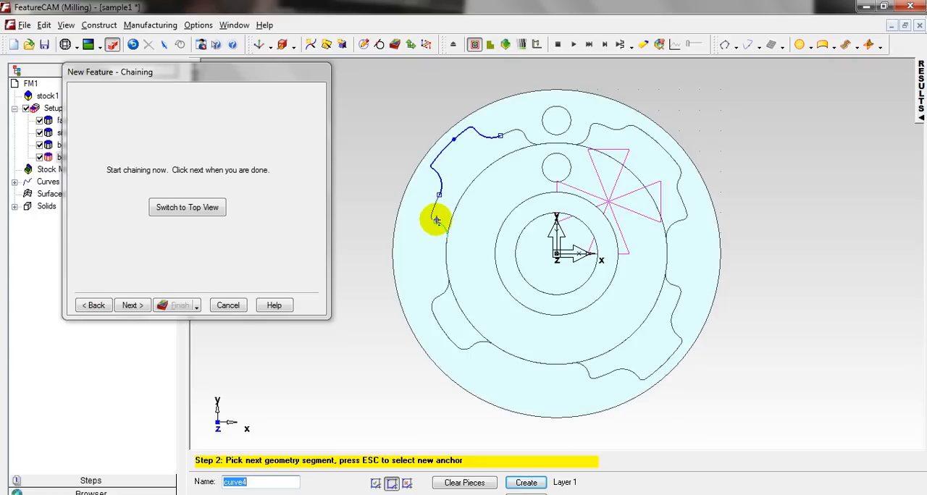
click(446, 263)
click(445, 299)
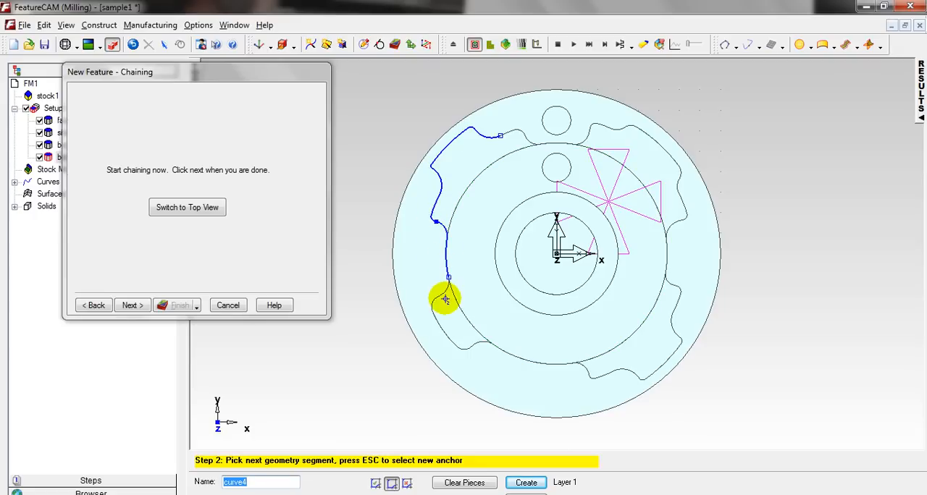
click(448, 337)
click(473, 347)
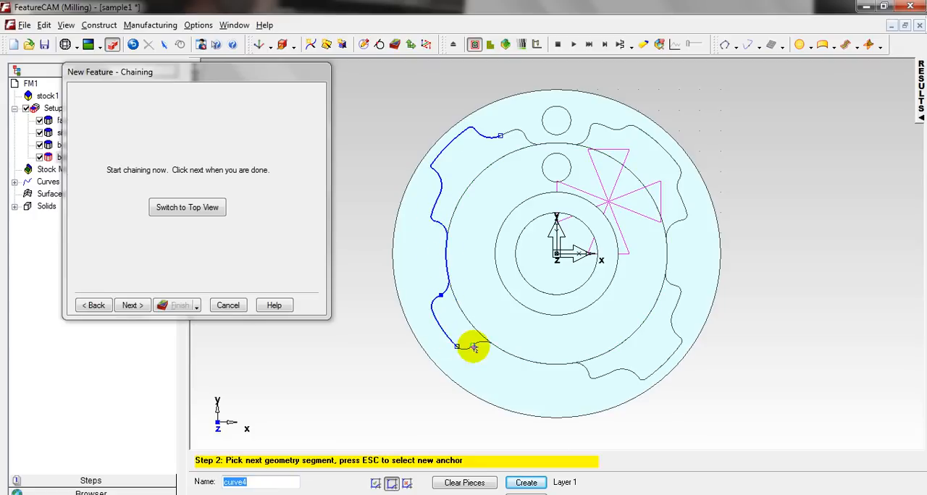
click(488, 346)
click(497, 346)
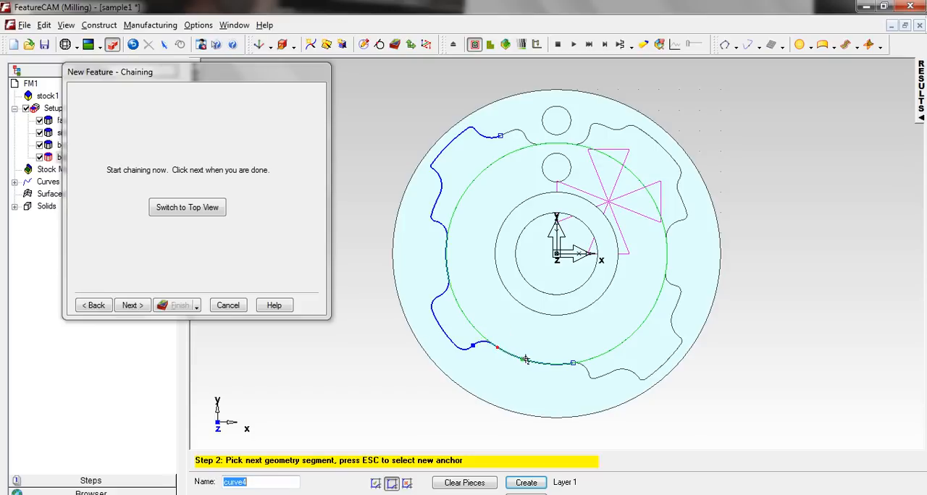
Continue the chain around the lower-right and upper-right lugs and the top connecting arc, closing the outline at the upper-left lug.
click(588, 368)
click(628, 372)
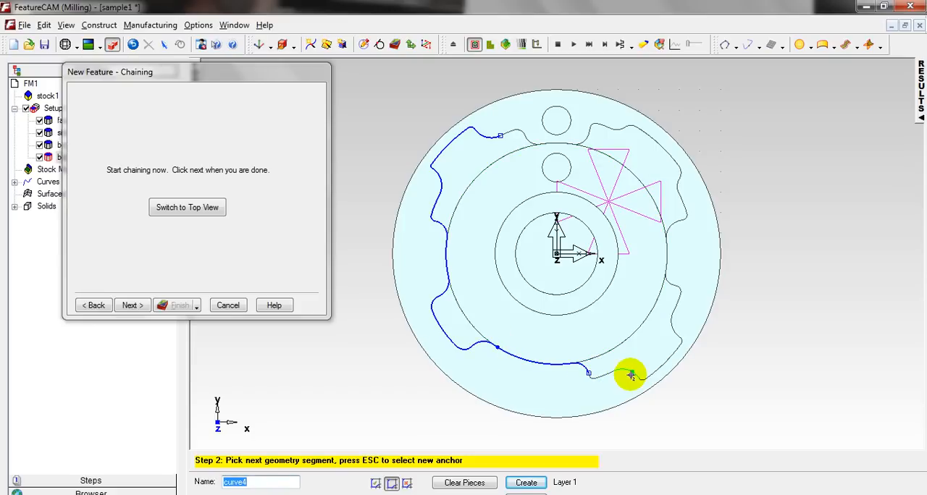
click(662, 359)
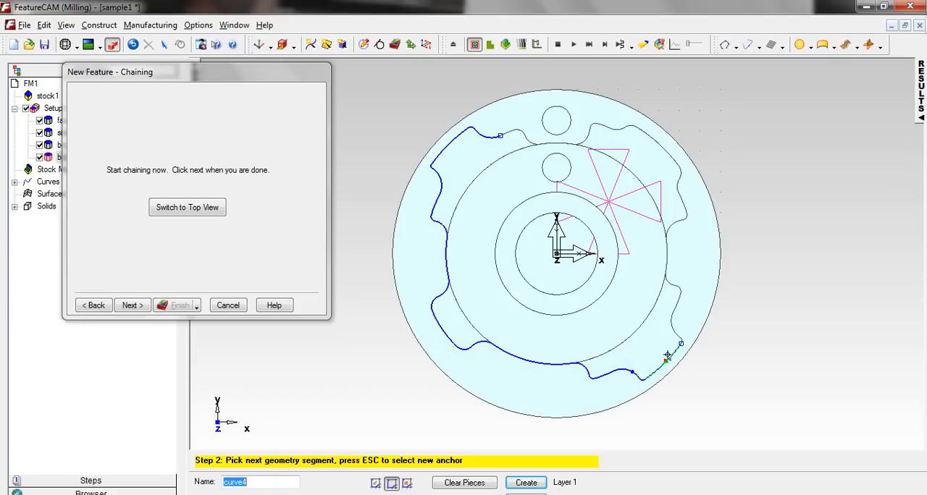
click(674, 309)
click(672, 306)
click(662, 259)
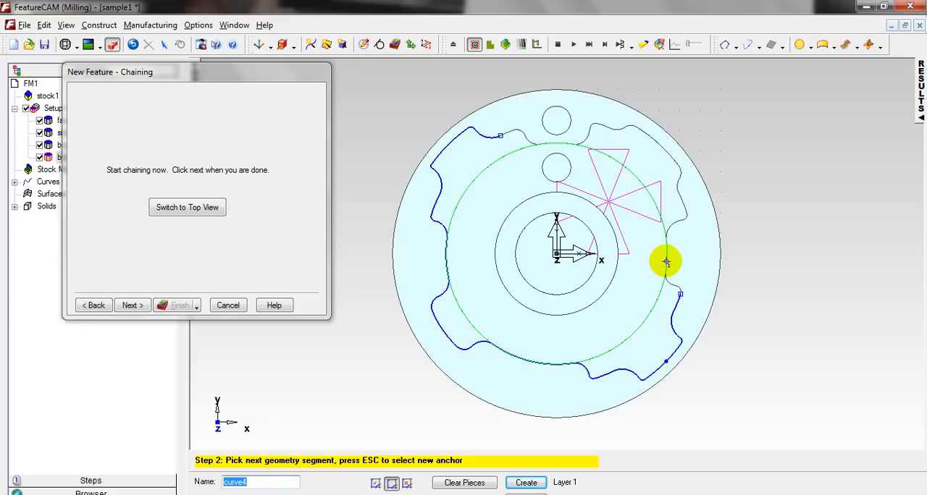
click(671, 230)
click(681, 201)
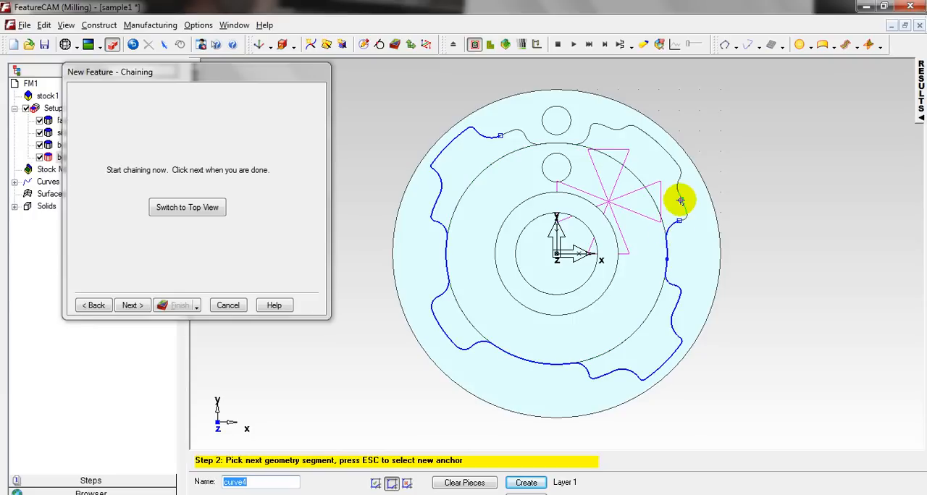
click(657, 149)
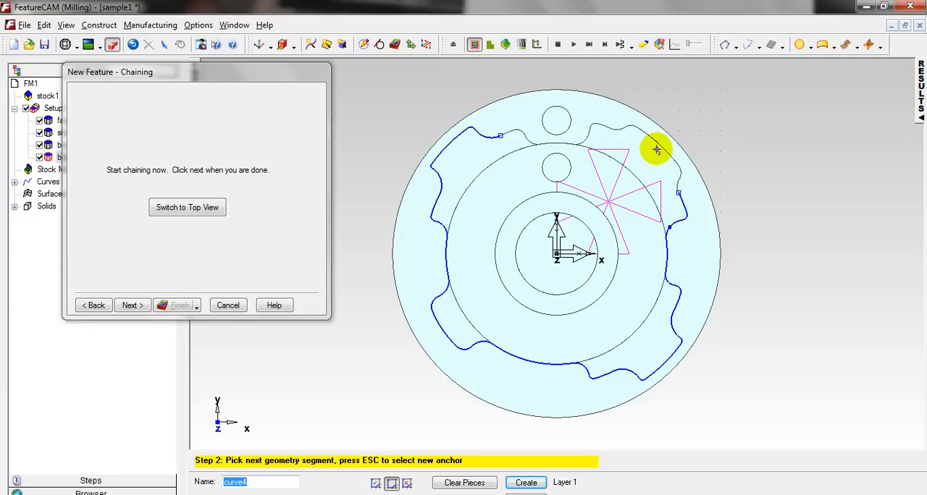
click(592, 133)
click(581, 139)
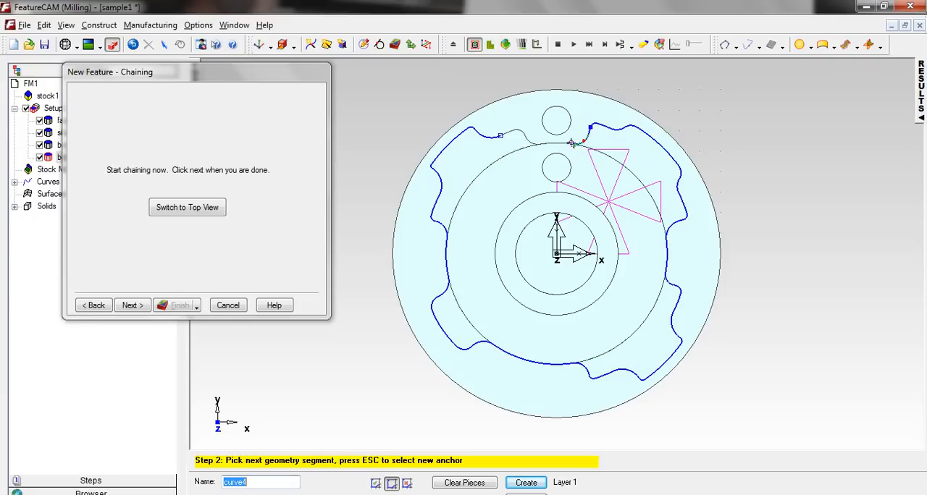
click(555, 142)
click(528, 140)
click(521, 134)
click(507, 134)
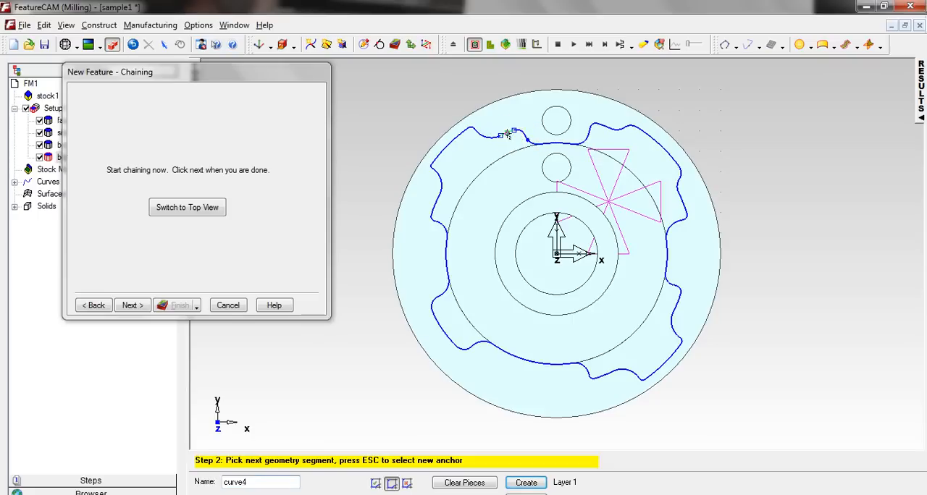
Accept the chained lug curve, flip its machining side to Reverse and back to Normal, and proceed to the Side feature's Z locations.
middle_drag(555, 324, 504, 191)
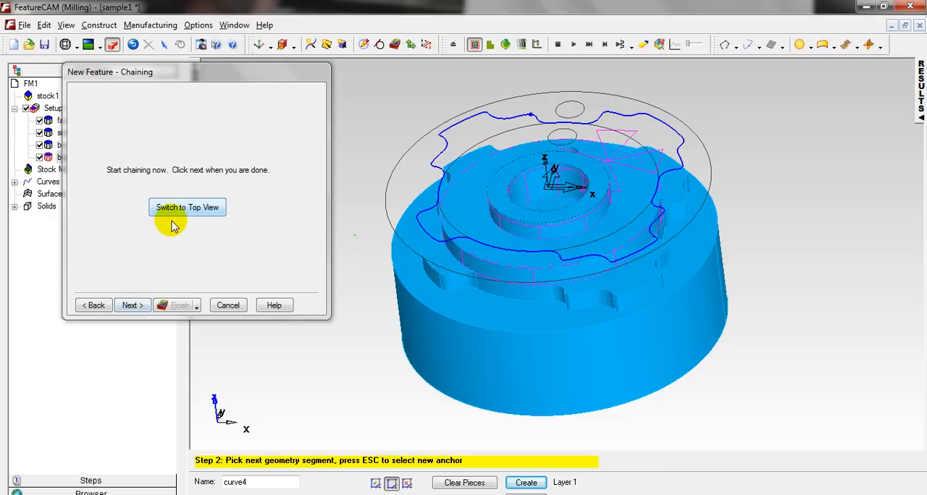
click(133, 306)
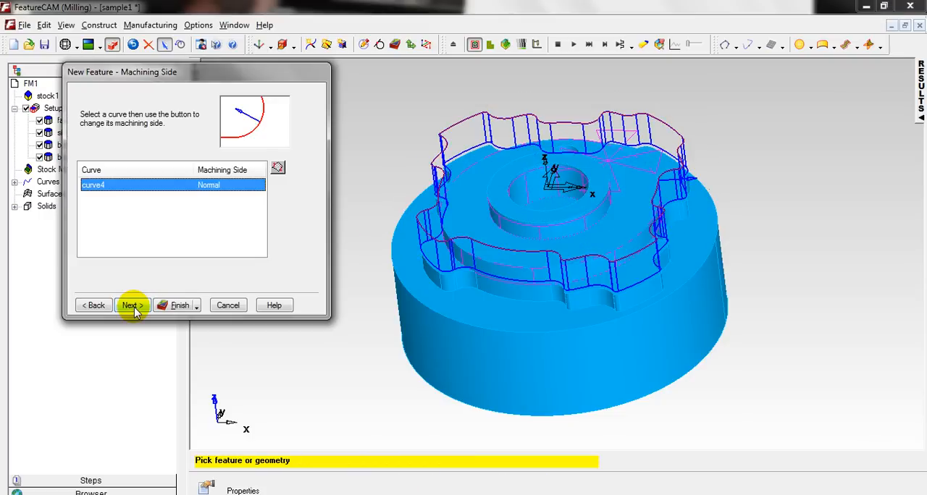
middle_drag(476, 196, 548, 306)
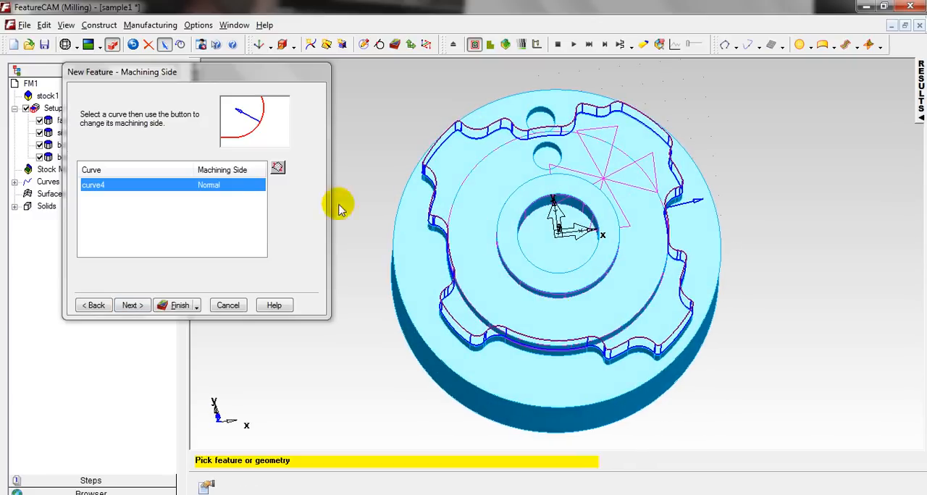
click(278, 168)
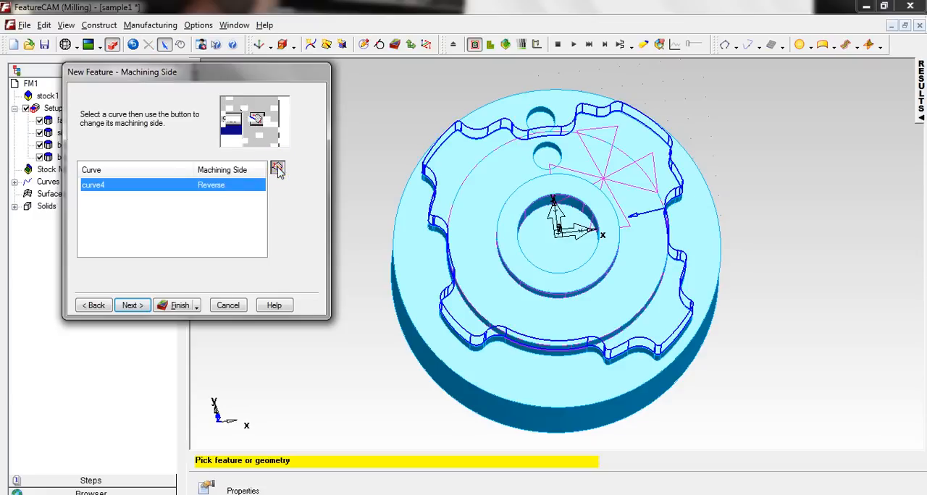
click(278, 168)
click(134, 304)
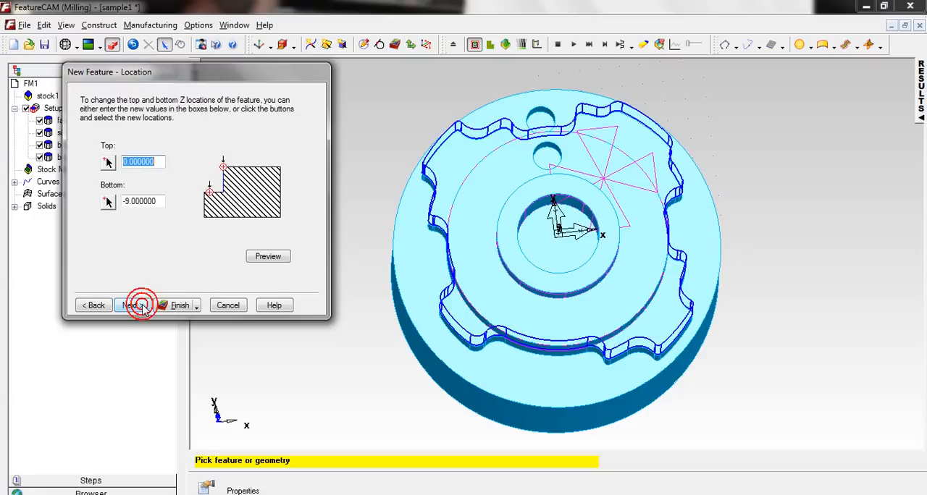
Set the Side feature's bottom Z to -15 from the base's upper face and its top Z to -10 from the lug's upper face.
middle_drag(459, 420, 509, 275)
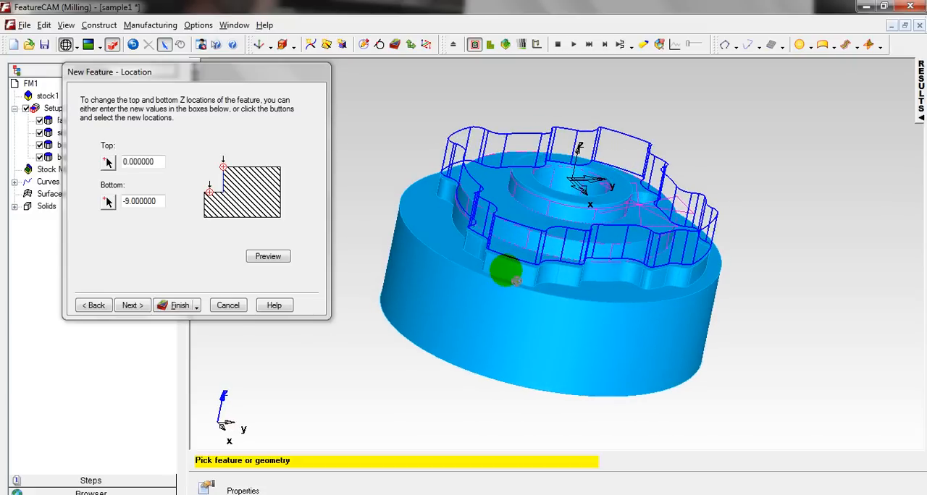
click(108, 203)
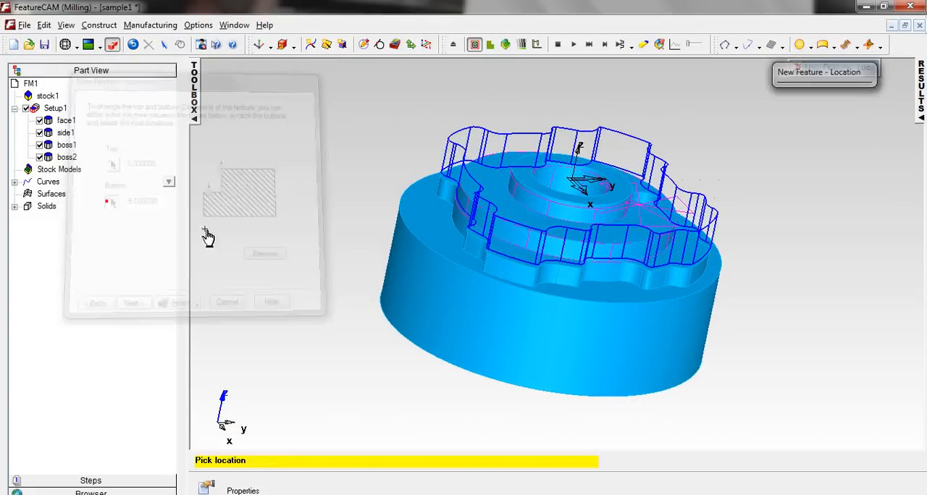
click(439, 256)
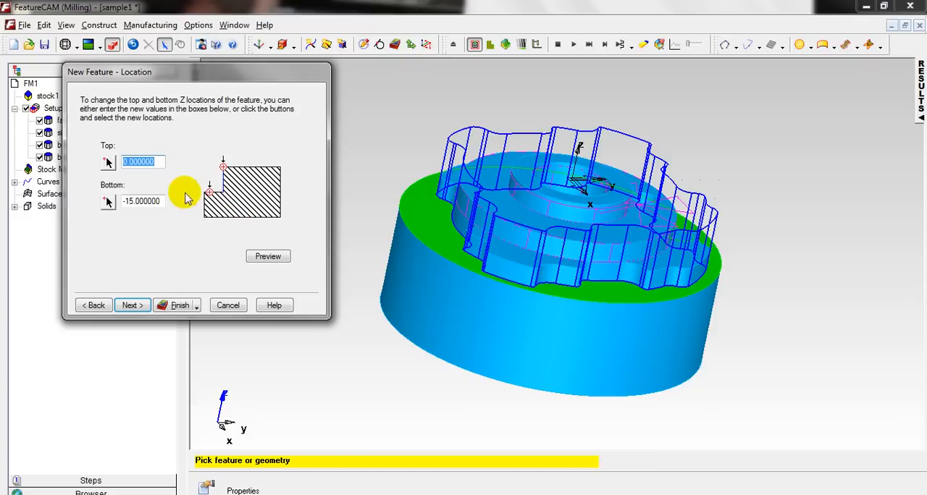
click(107, 162)
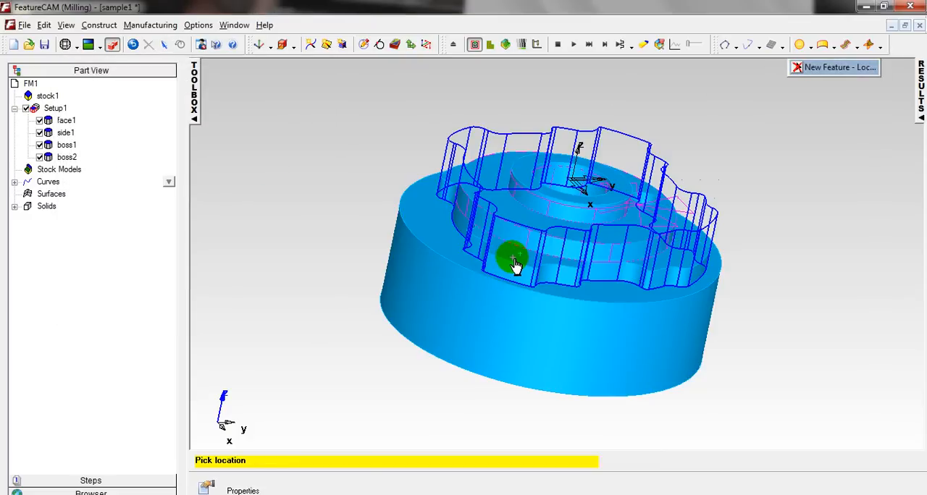
click(515, 269)
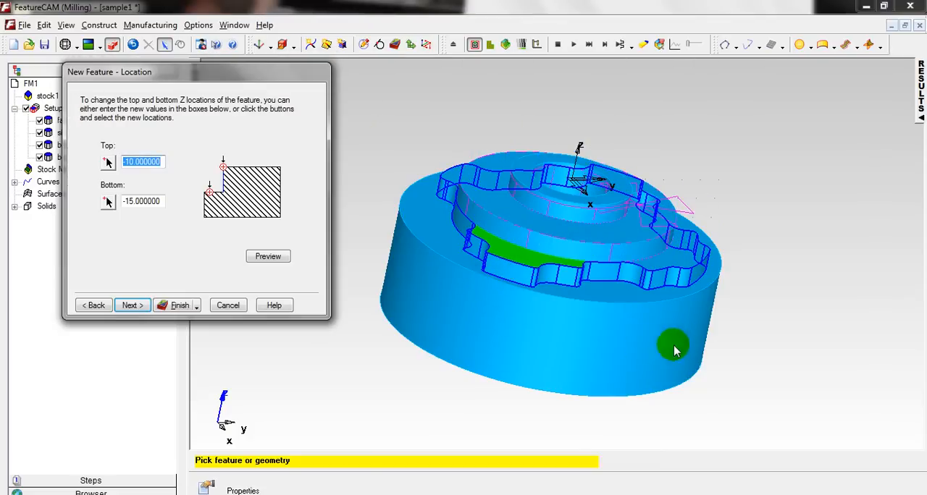
middle_drag(672, 341, 604, 330)
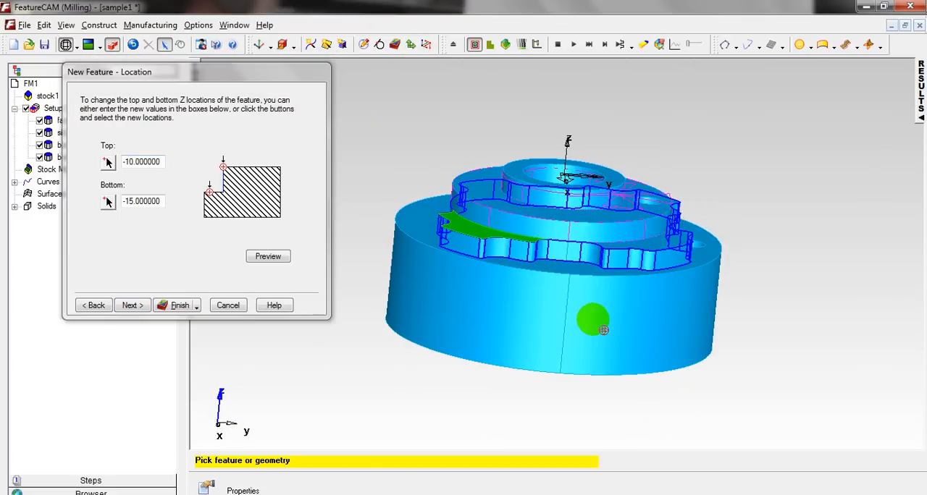
click(133, 305)
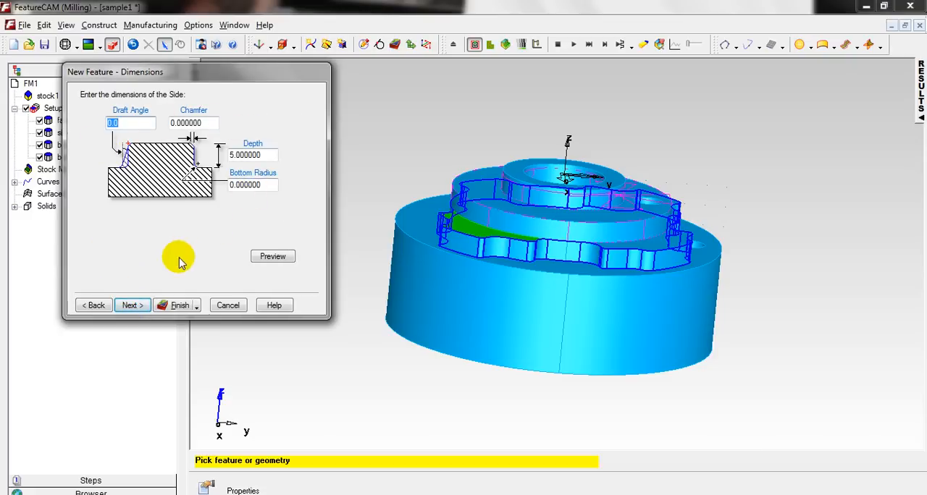
Keep the Side feature's default dimensions and strategies, and assign Tool 2, the 14 mm flat end mill, to rough pass 1.
click(132, 307)
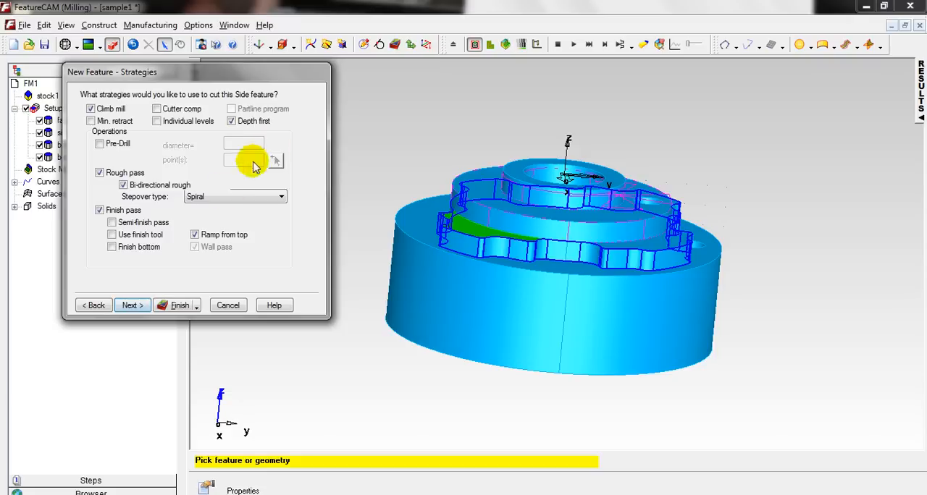
click(133, 306)
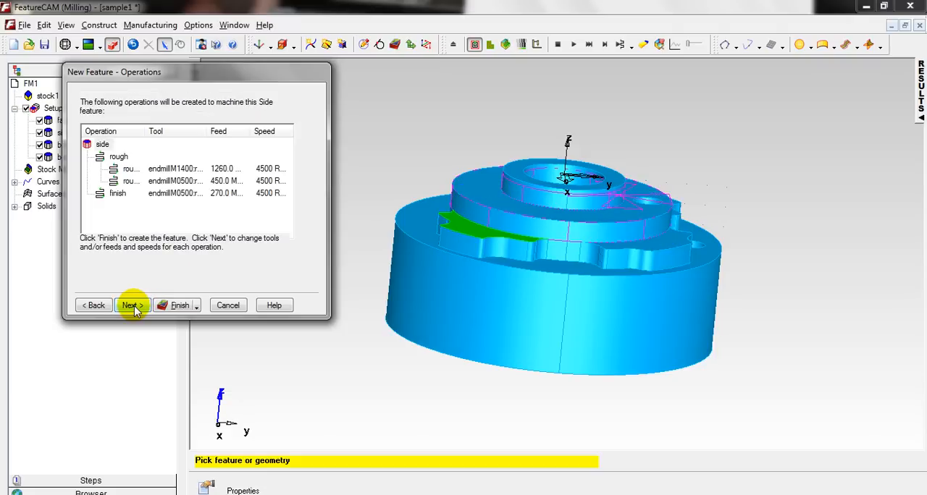
click(132, 306)
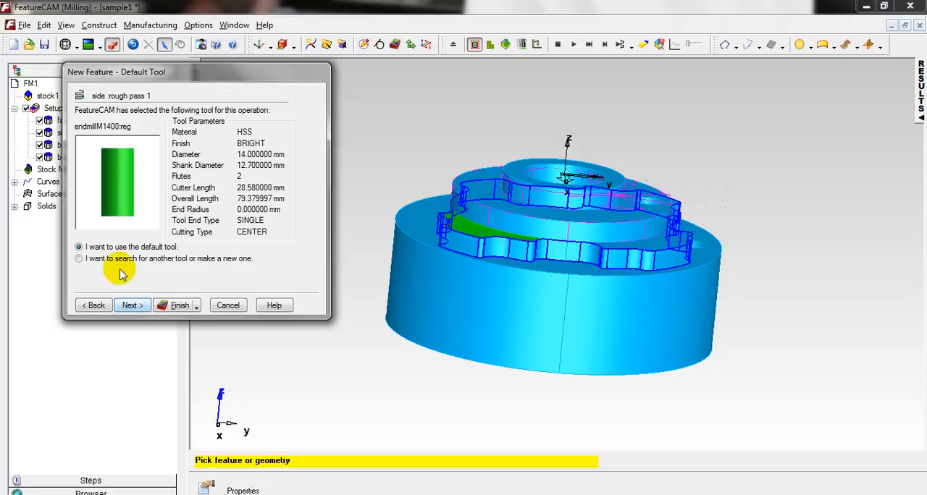
click(132, 305)
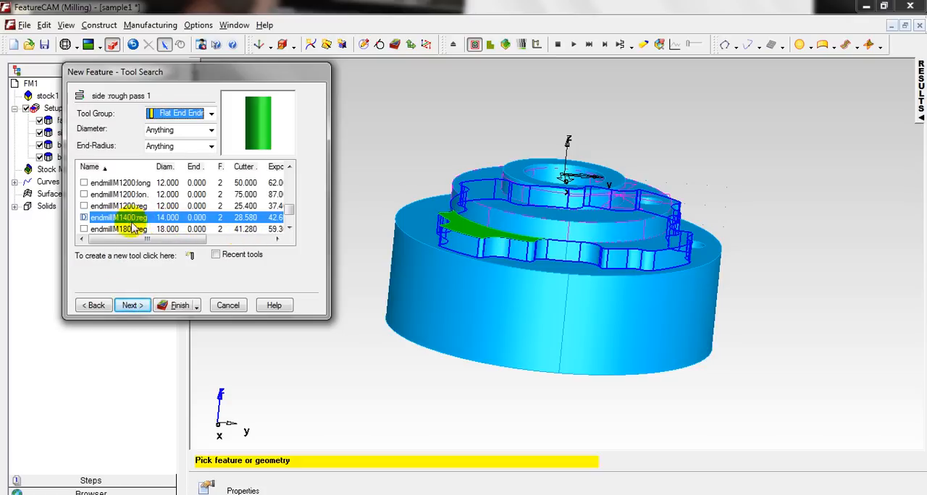
drag(289, 208, 289, 180)
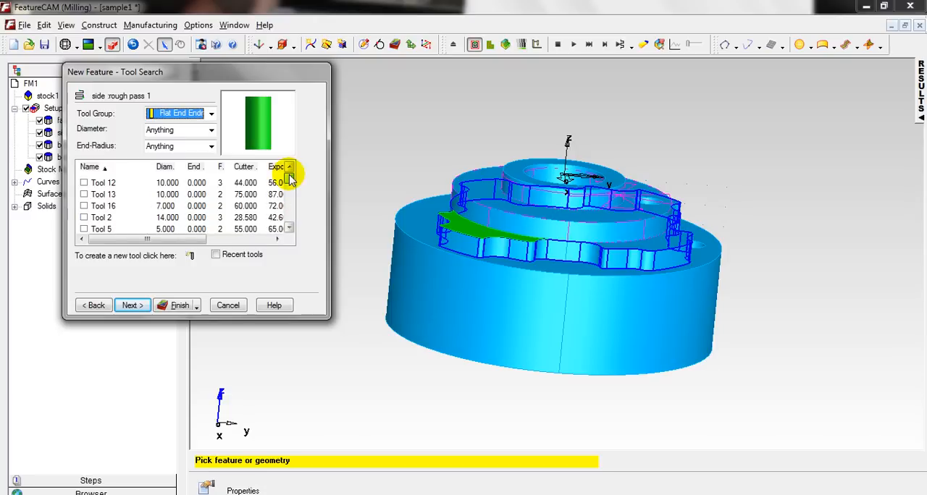
click(84, 218)
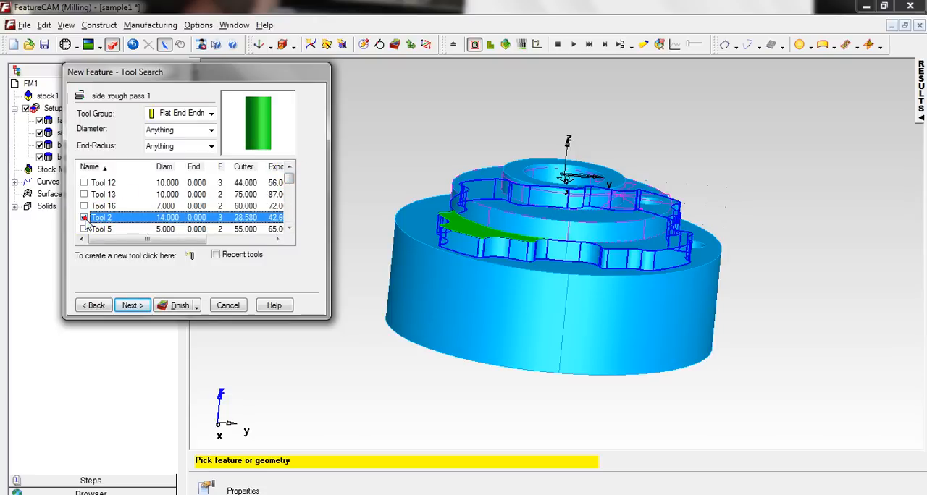
click(133, 306)
click(133, 306)
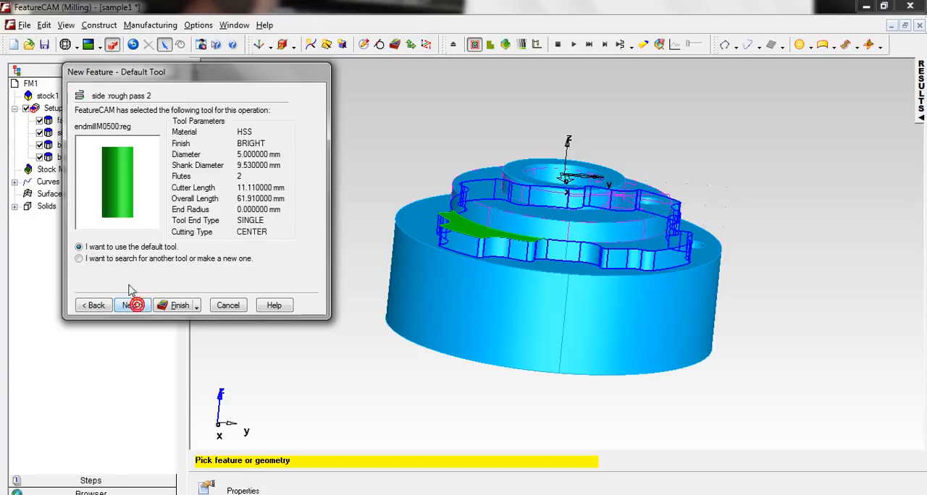
Replace the default tool of the Side feature's rough pass 2 with Tool 2, keeping the recommended feed and speed.
click(116, 258)
click(132, 306)
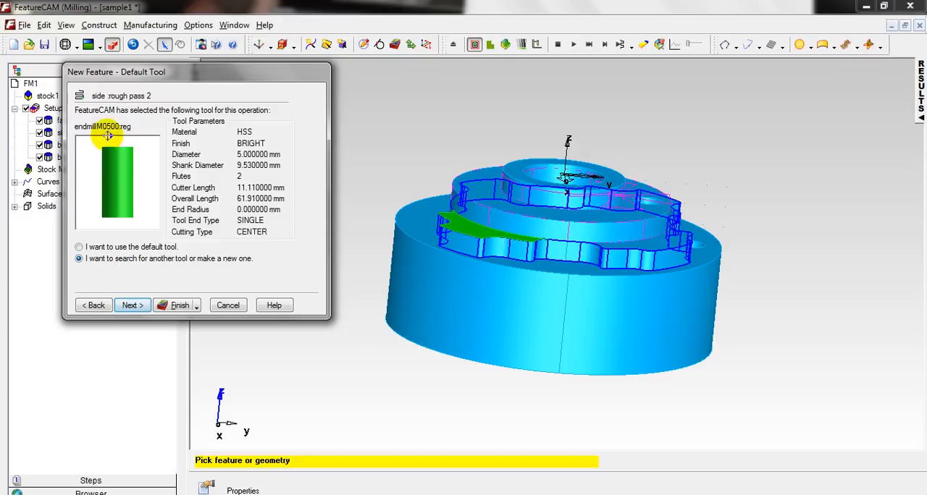
click(131, 305)
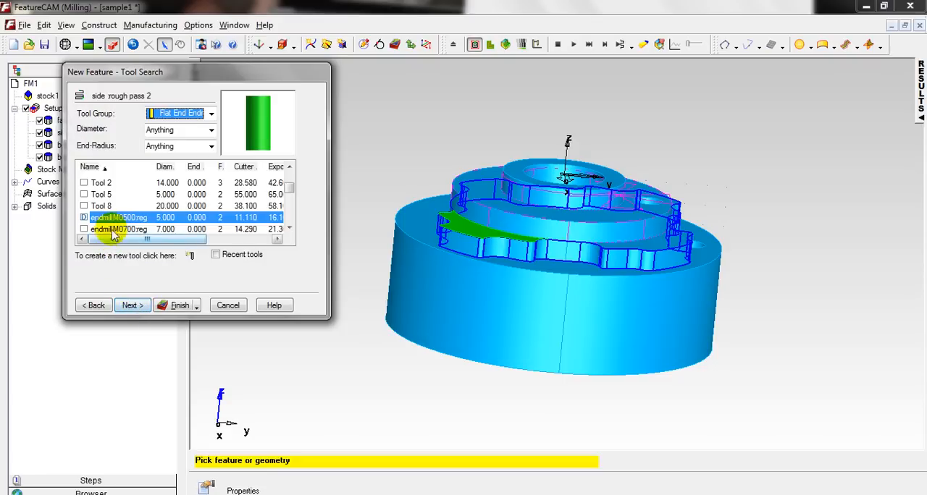
click(85, 184)
click(133, 302)
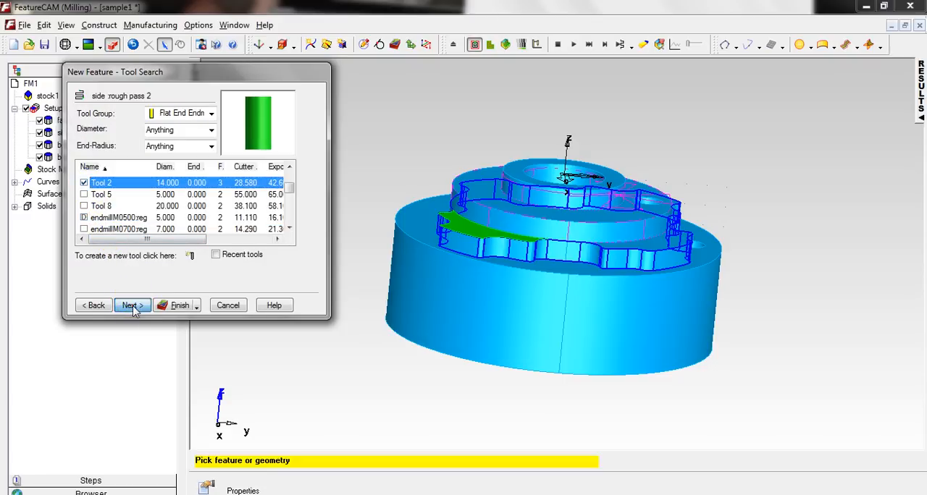
click(133, 305)
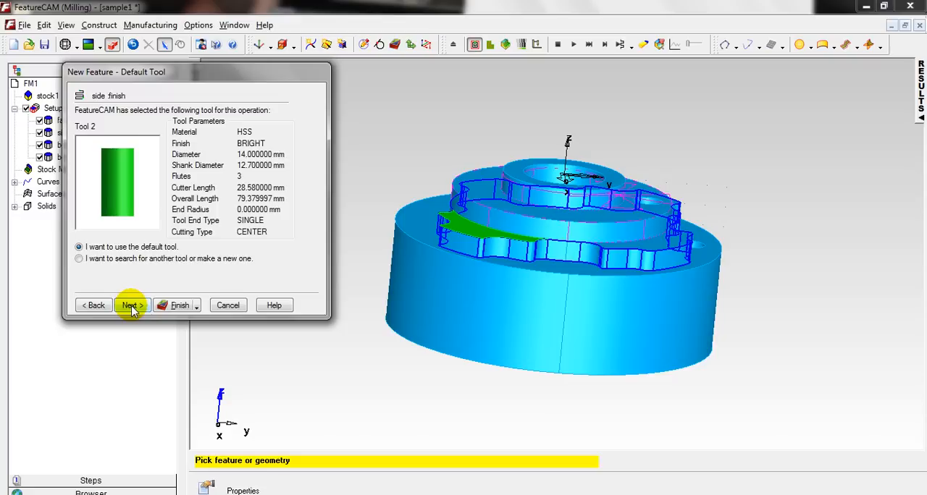
Accept Tool 2 and the recommended feed and speed for the finish pass, and create the lug outline's Side feature.
click(131, 307)
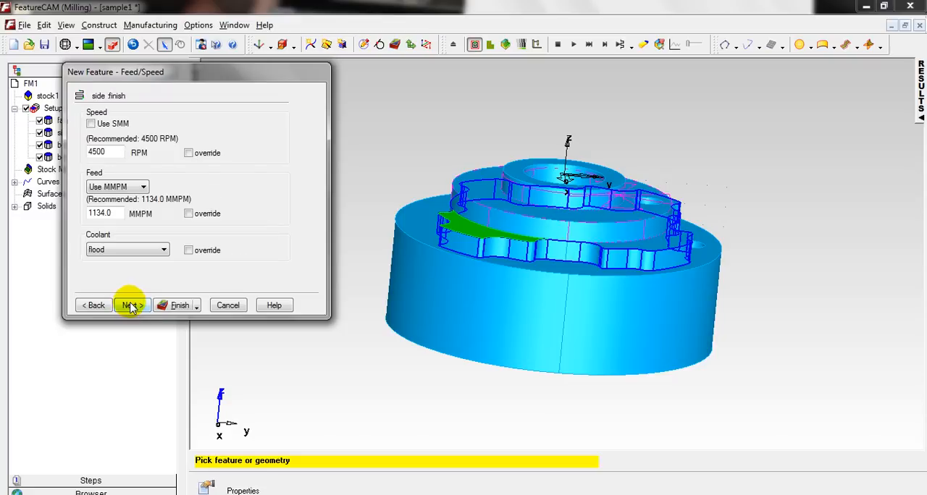
click(130, 306)
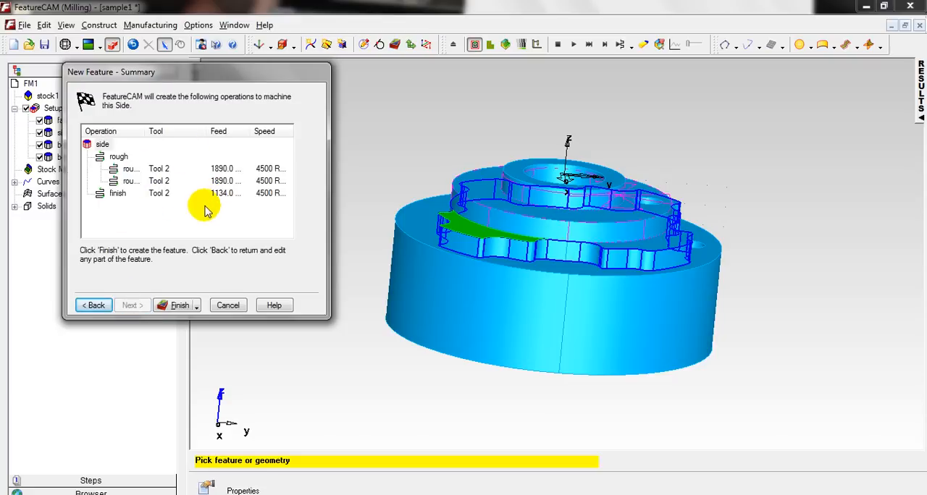
middle_drag(533, 169, 505, 221)
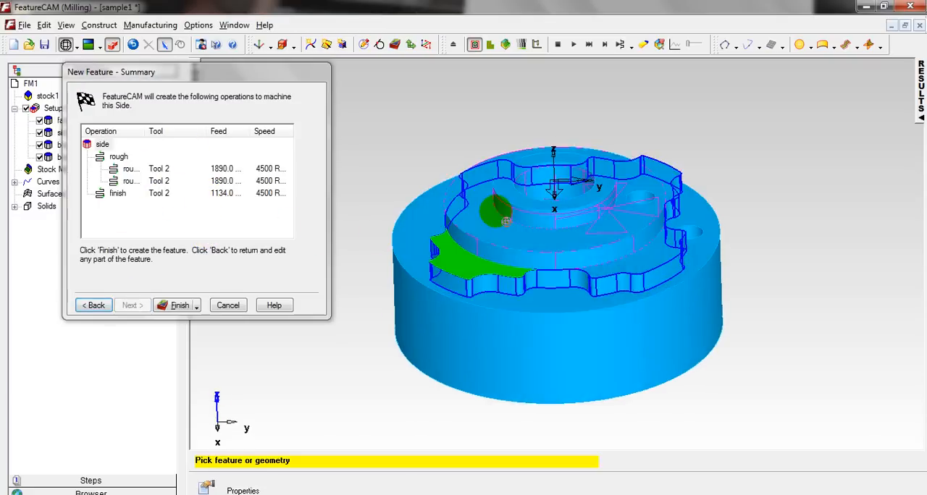
click(178, 305)
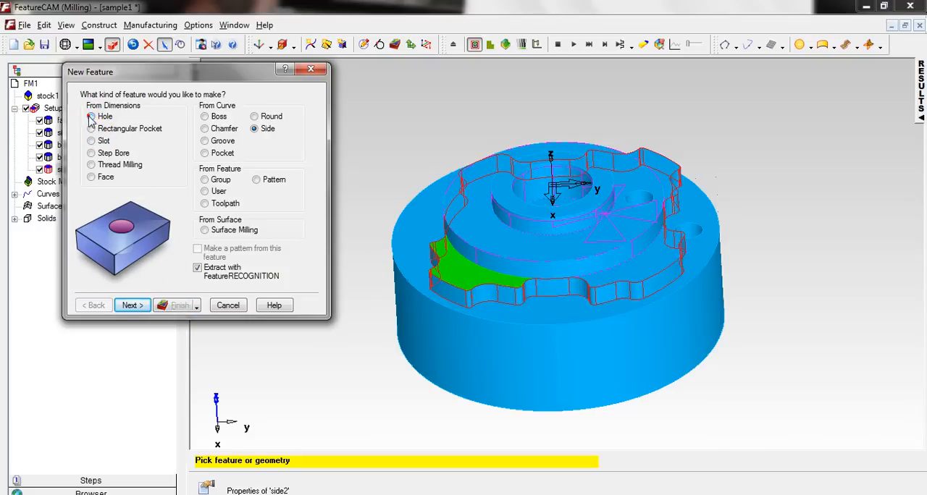
Begin a new Hole feature with feature recognition, using the method that extracts a single hole or a pattern of holes.
click(90, 116)
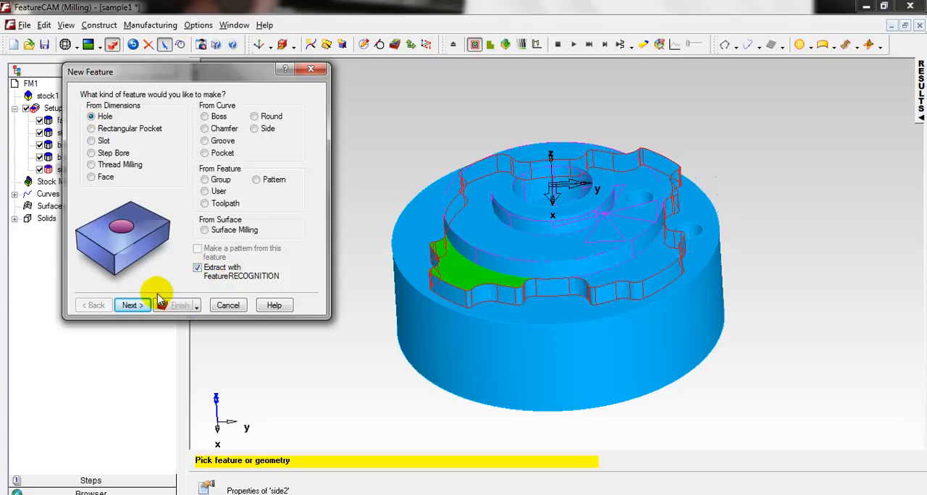
click(133, 305)
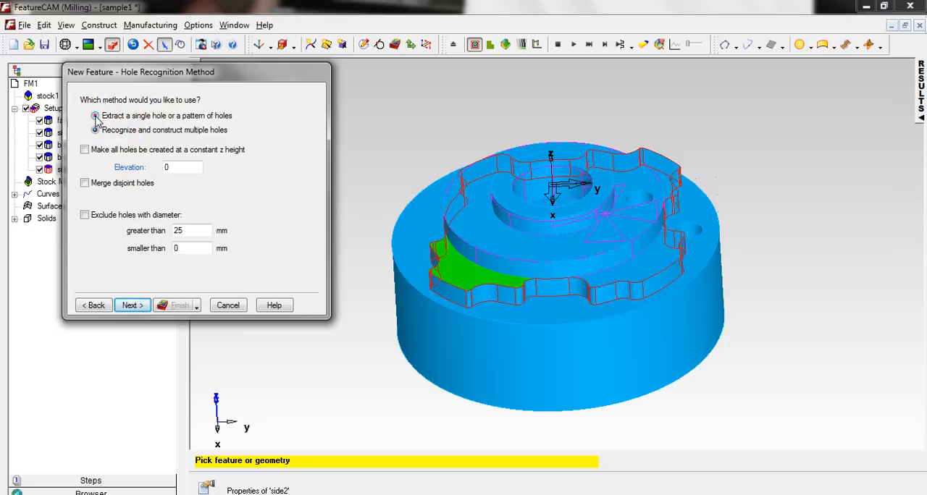
click(96, 117)
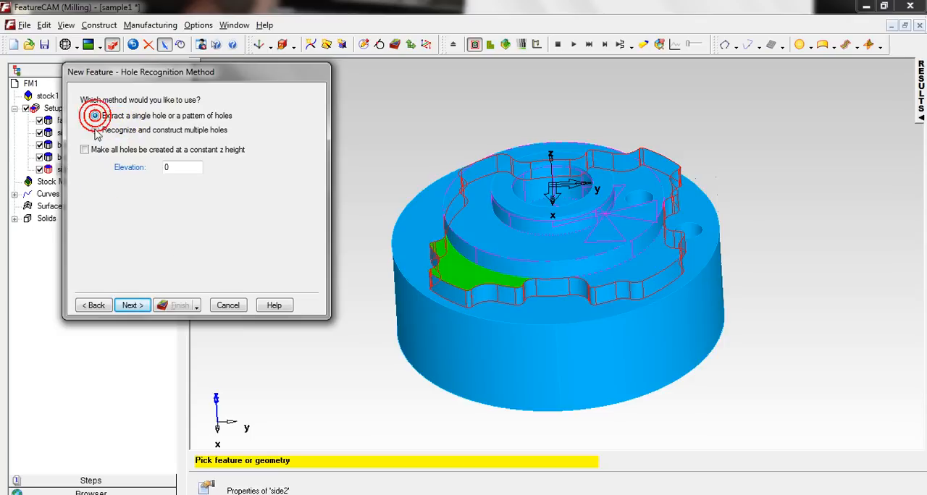
click(131, 306)
Add the cylindrical wall of the small hole nearer the central bore as the Hole feature's surface.
middle_drag(538, 196, 606, 281)
scroll(606, 281, up, 3)
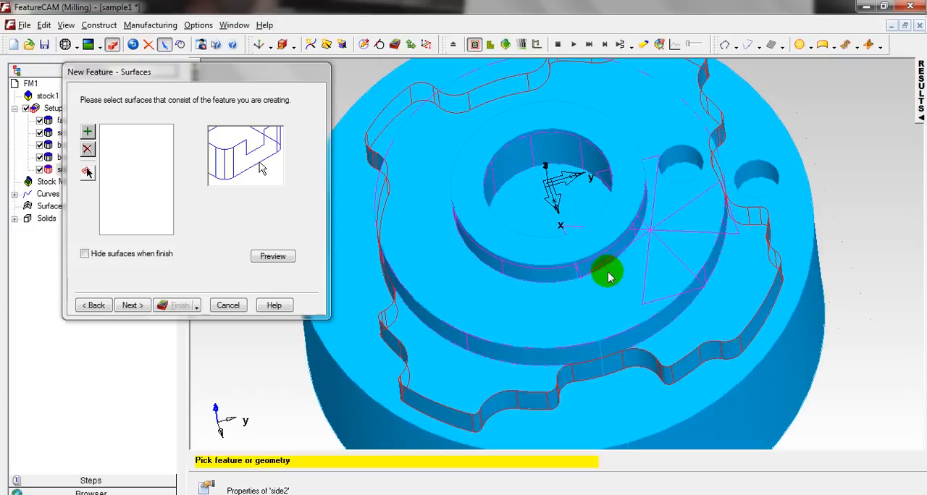
click(687, 163)
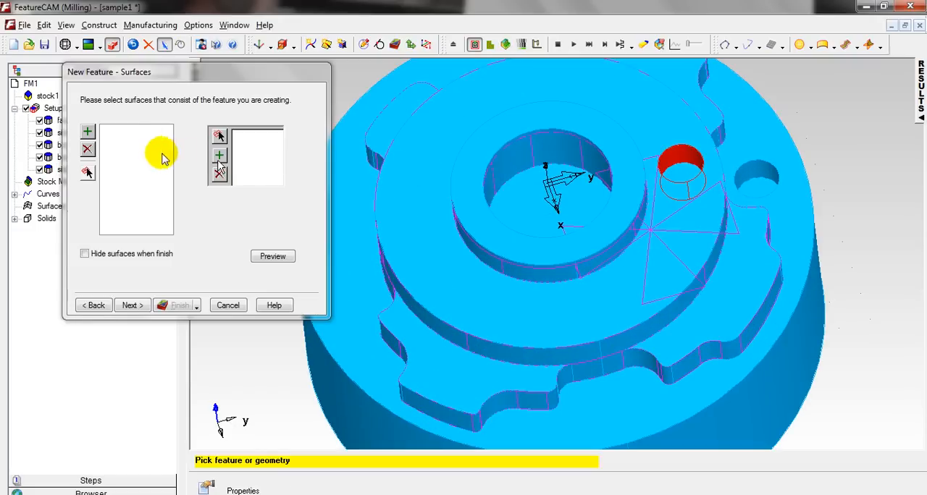
click(87, 132)
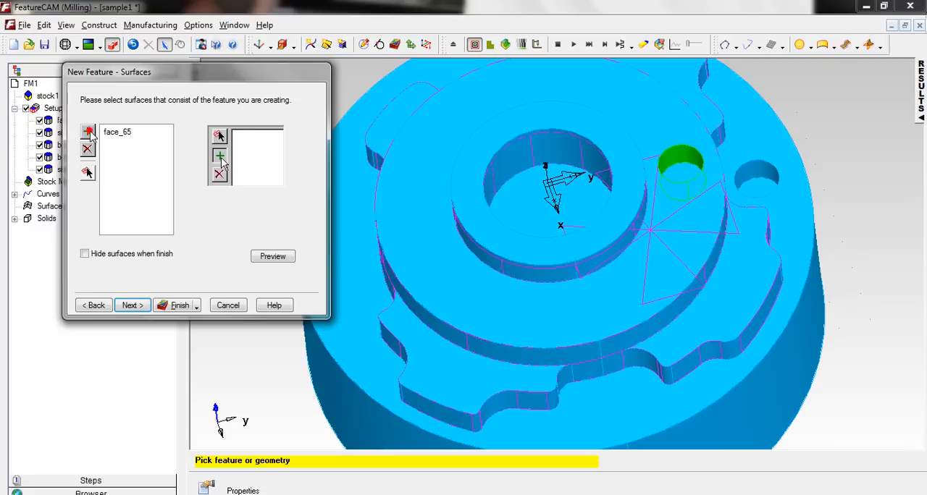
click(132, 306)
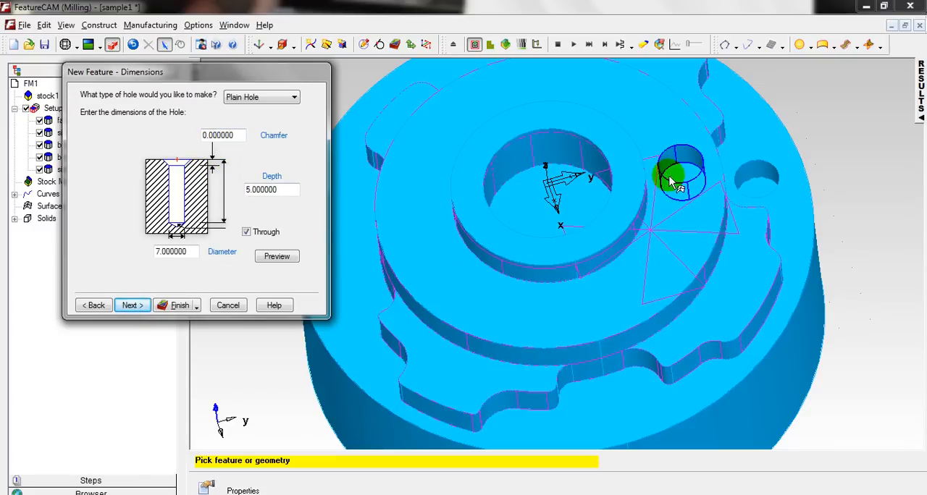
Accept the plain through hole's recognized dimensions and XYZ location, and proceed to its drilling strategies.
click(130, 306)
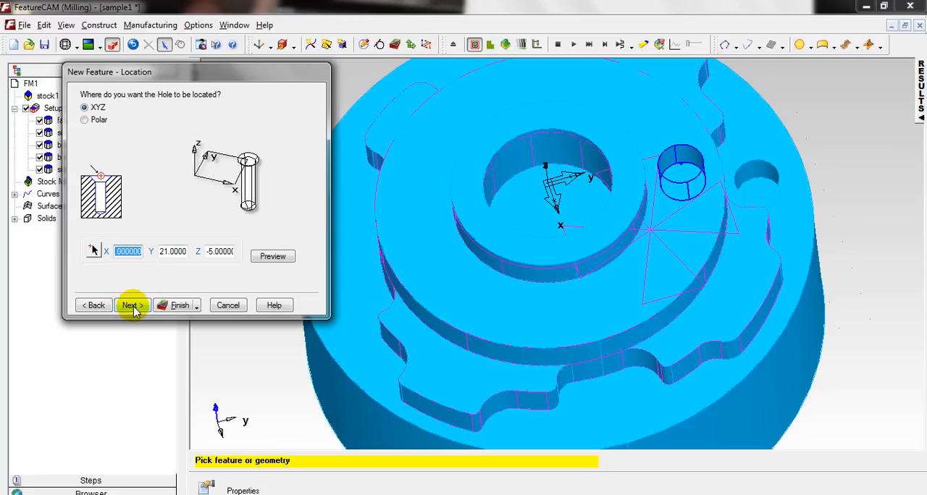
middle_drag(445, 271, 422, 276)
middle_drag(519, 338, 699, 292)
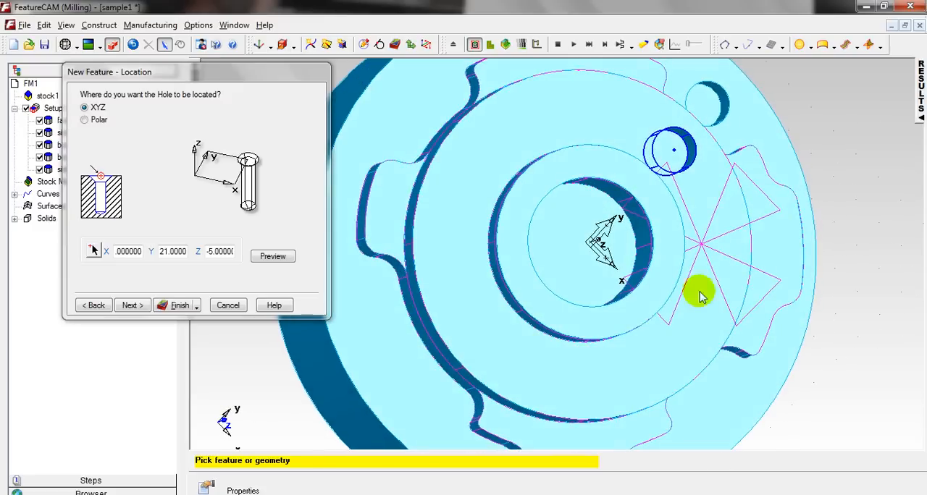
right_click(838, 146)
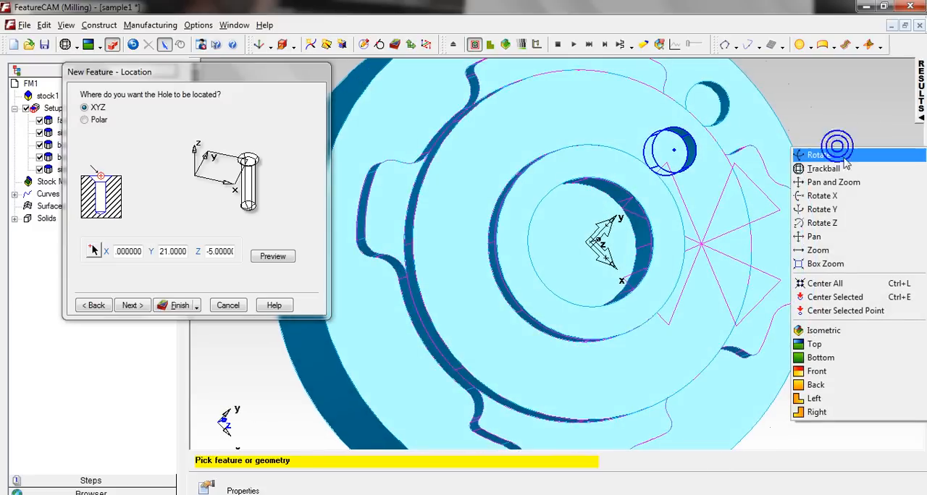
click(822, 351)
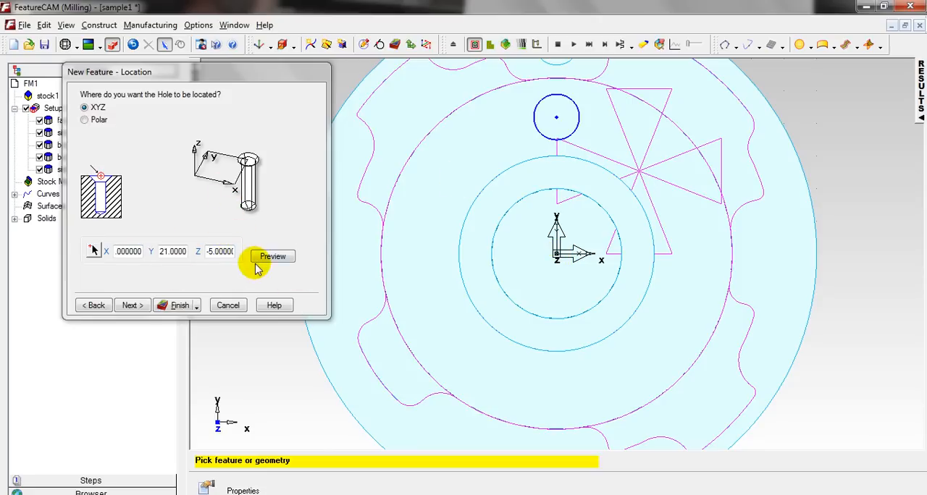
right_click(865, 131)
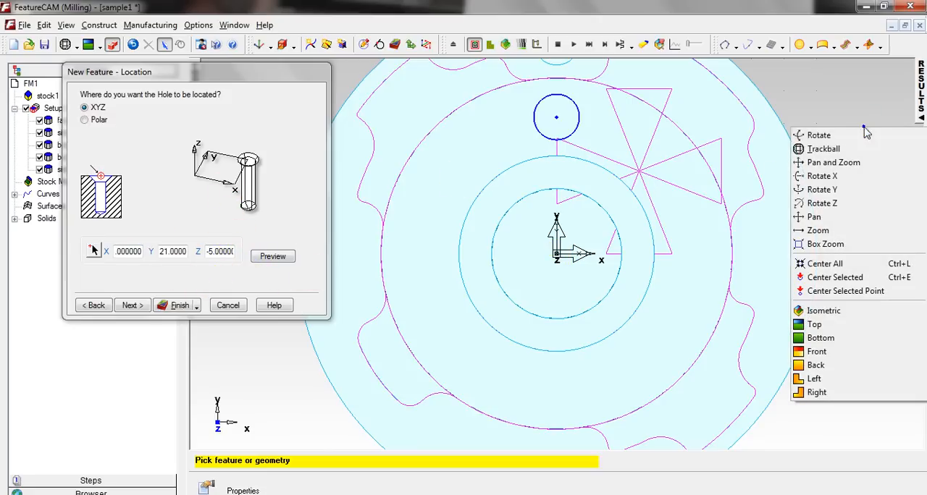
click(860, 148)
mouse_move(570, 277)
mouse_down()
mouse_move(553, 184)
mouse_move(549, 191)
mouse_move(509, 169)
mouse_move(867, 294)
mouse_move(517, 244)
mouse_move(483, 141)
mouse_move(473, 169)
mouse_up()
click(134, 305)
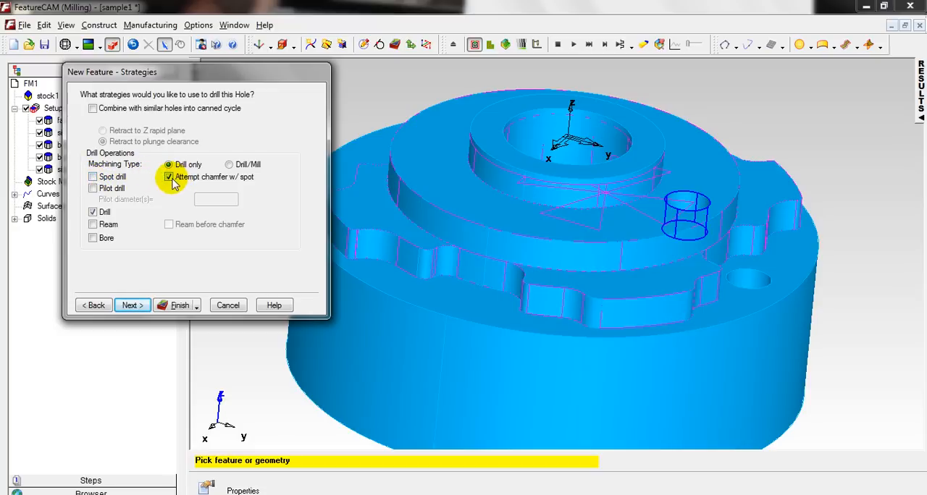
Keep the drill-only strategy, replace the default twist drill with flat end mill Tool 16, and create the Hole feature.
click(138, 305)
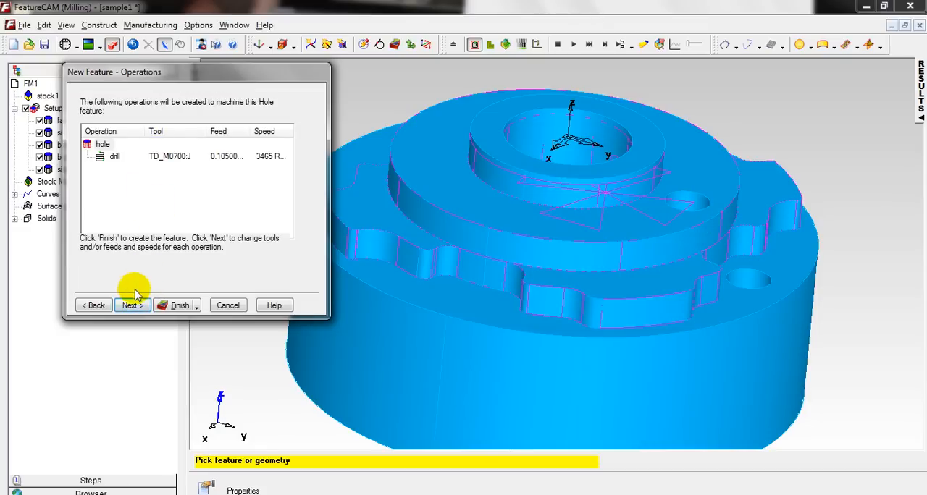
click(130, 304)
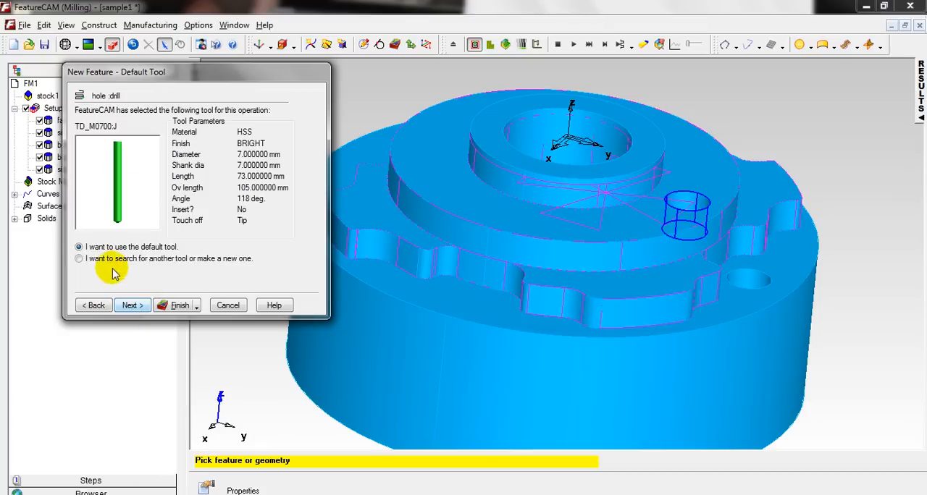
click(133, 307)
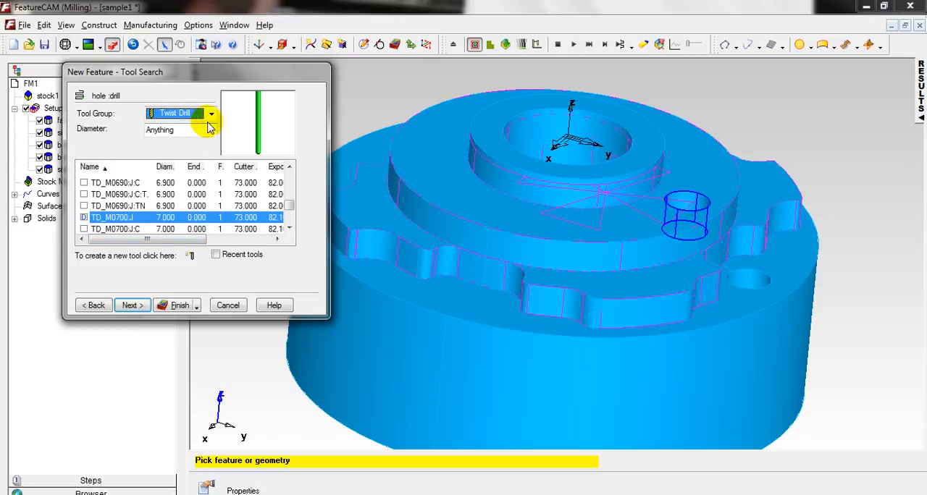
click(210, 114)
click(184, 170)
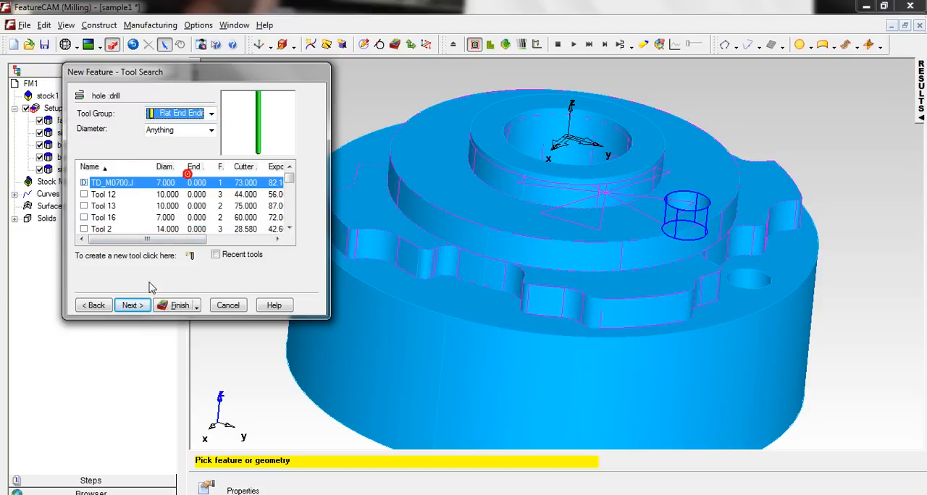
click(84, 217)
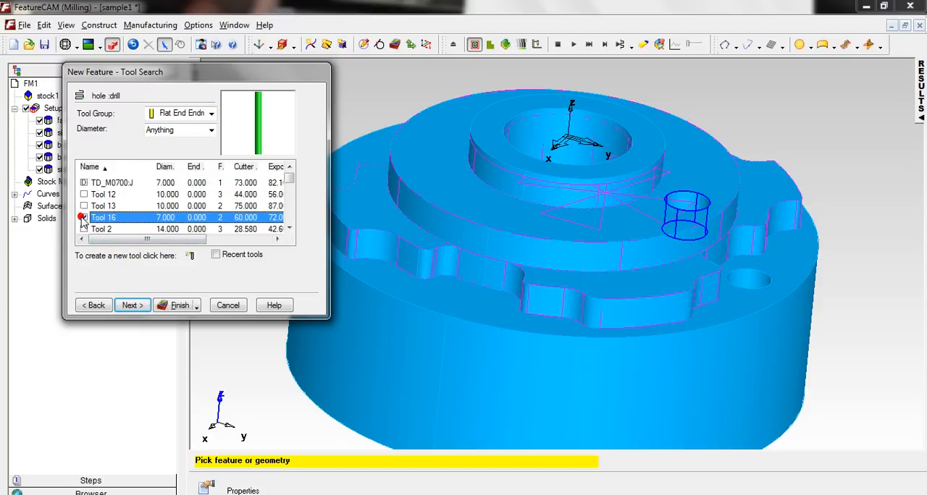
click(132, 306)
click(132, 305)
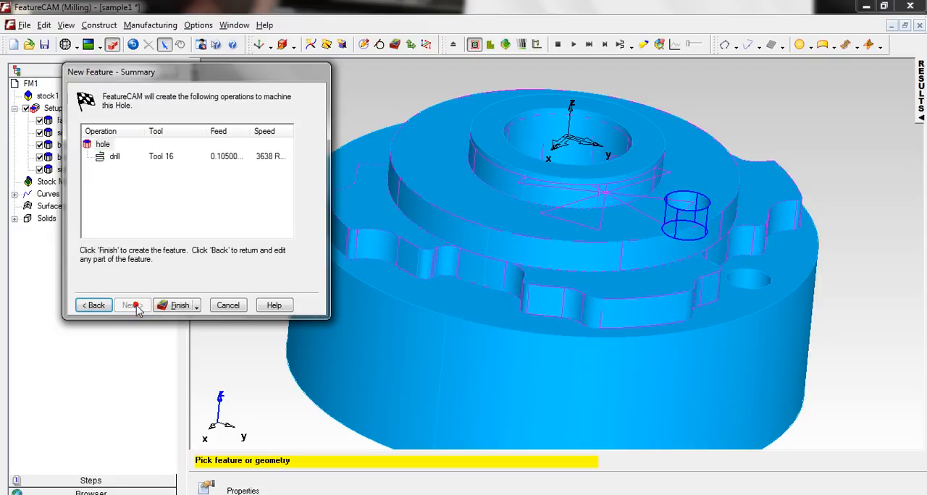
click(179, 306)
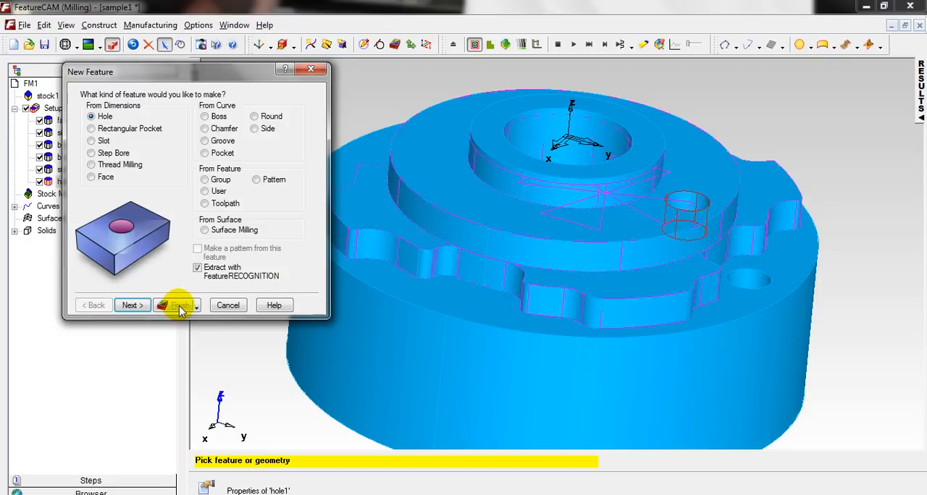
Begin another recognized single Hole feature and add the cylindrical wall of the small hole farther from the central bore.
middle_drag(538, 320, 666, 319)
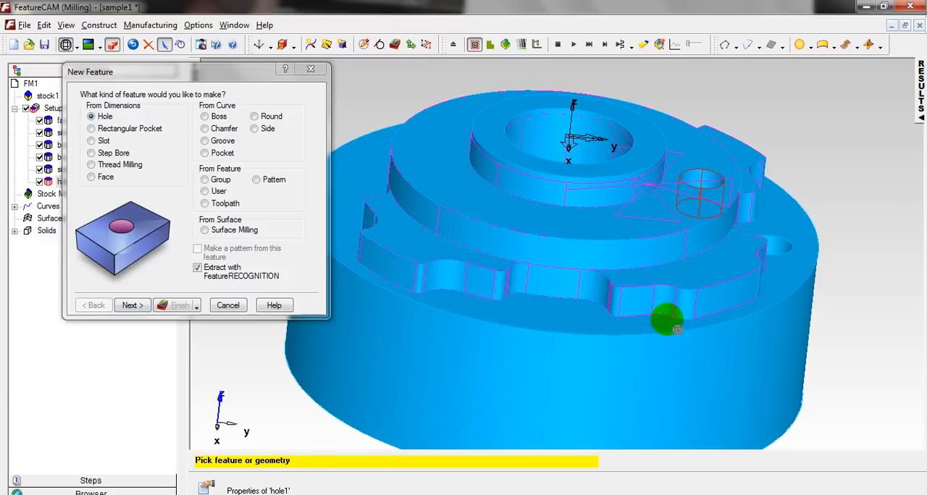
click(130, 306)
mouse_move(420, 239)
middle_down()
mouse_move(457, 184)
mouse_move(576, 310)
mouse_move(590, 232)
mouse_move(502, 207)
mouse_move(753, 209)
middle_up()
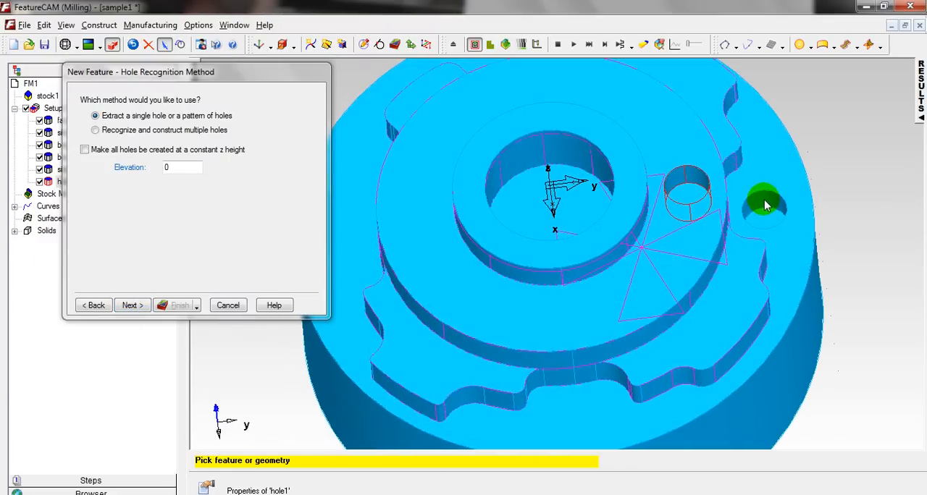
click(766, 207)
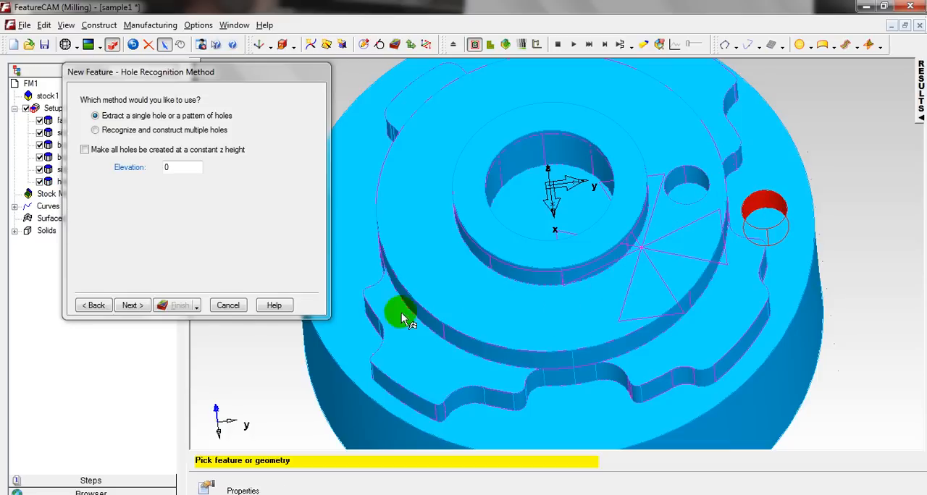
click(131, 306)
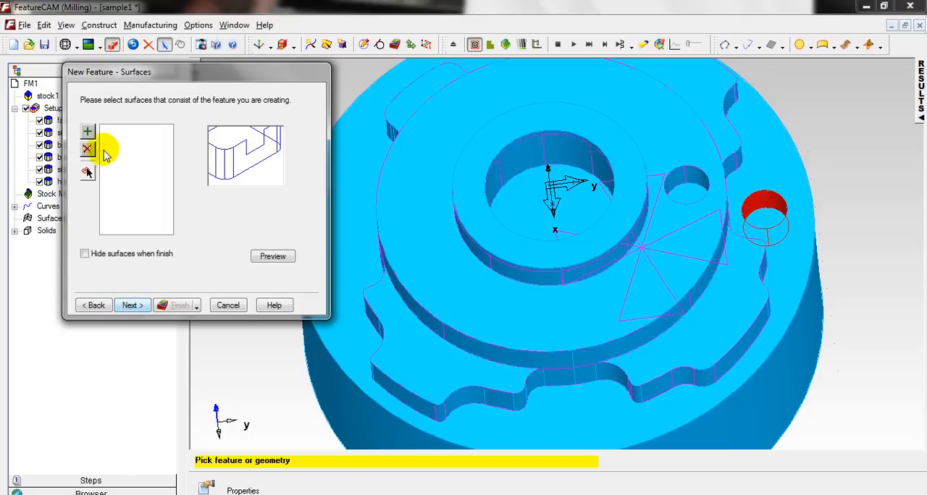
click(86, 134)
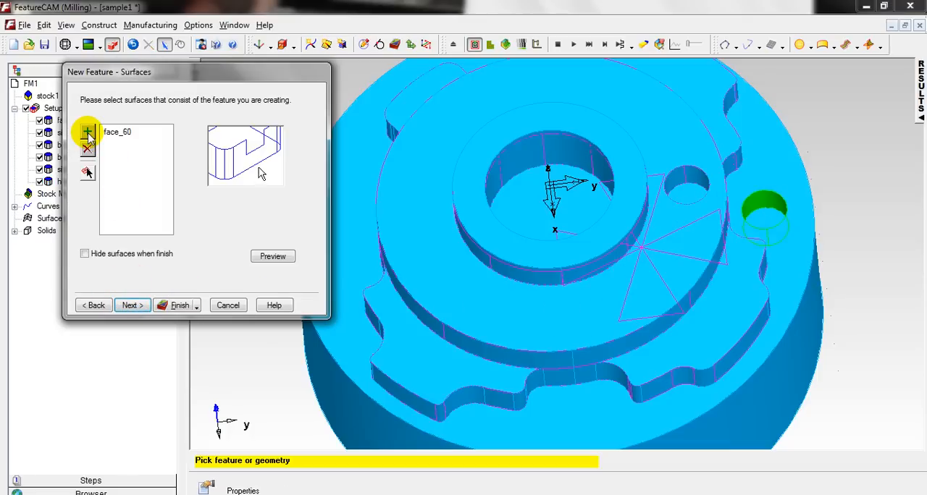
Accept the outer plain through hole's recognized dimensions and XYZ location, and proceed to its drilling strategies.
click(131, 306)
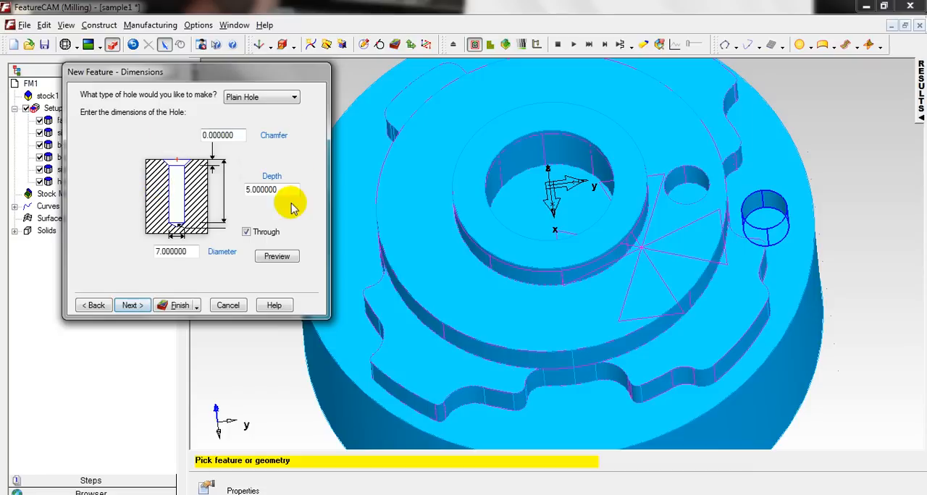
click(131, 306)
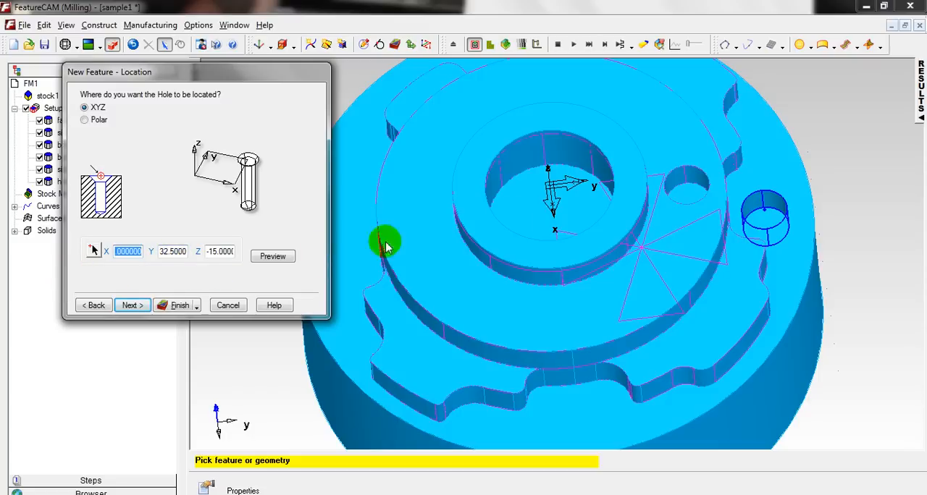
click(132, 304)
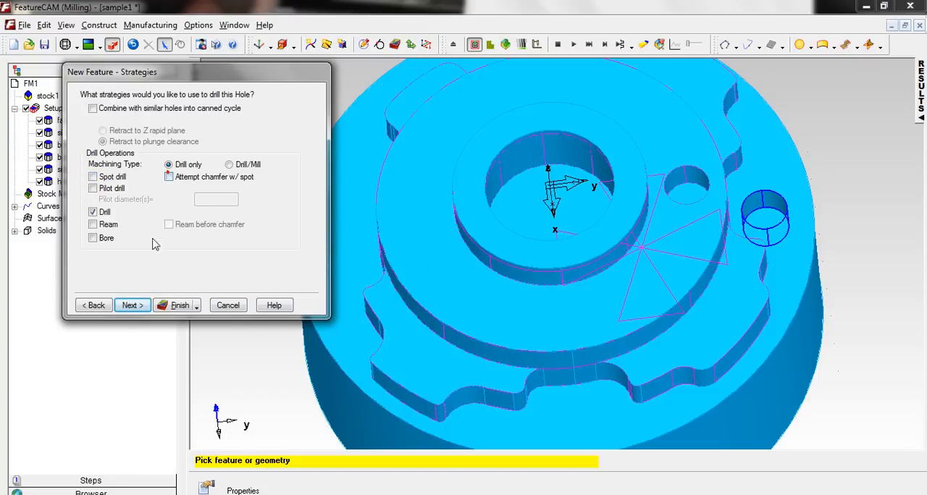
Assign flat end mill Tool 16 to the outer hole's drill operation and create its Hole feature.
click(131, 305)
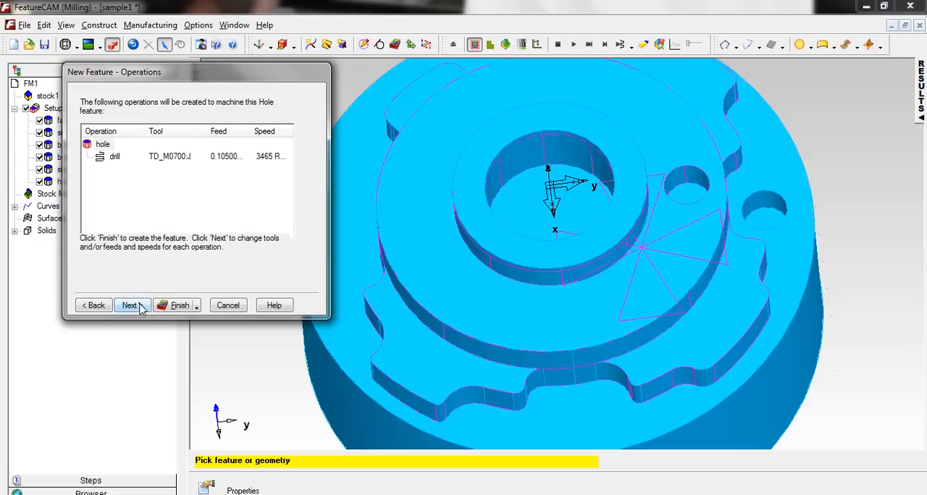
click(140, 305)
click(133, 305)
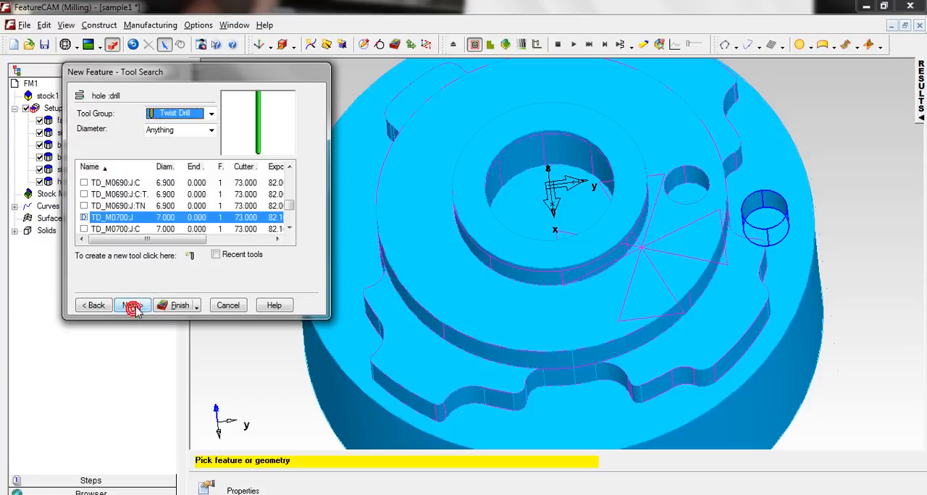
click(210, 114)
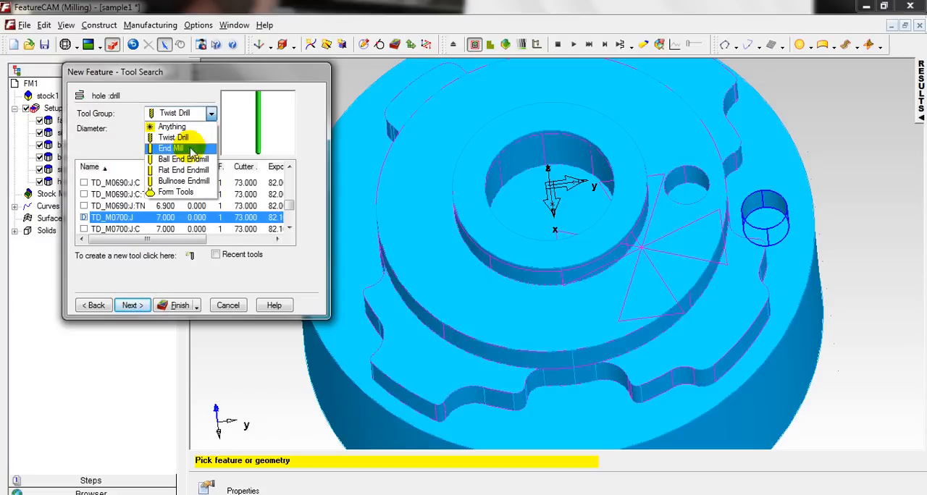
click(178, 166)
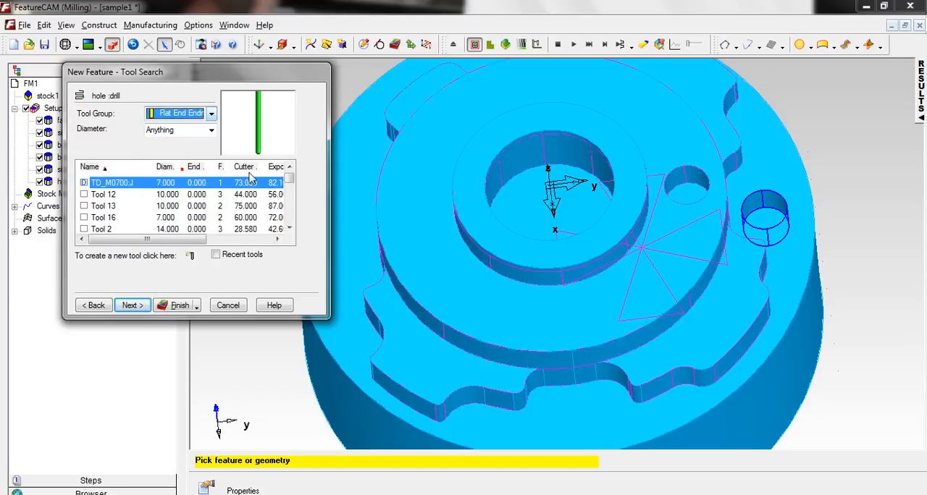
click(87, 218)
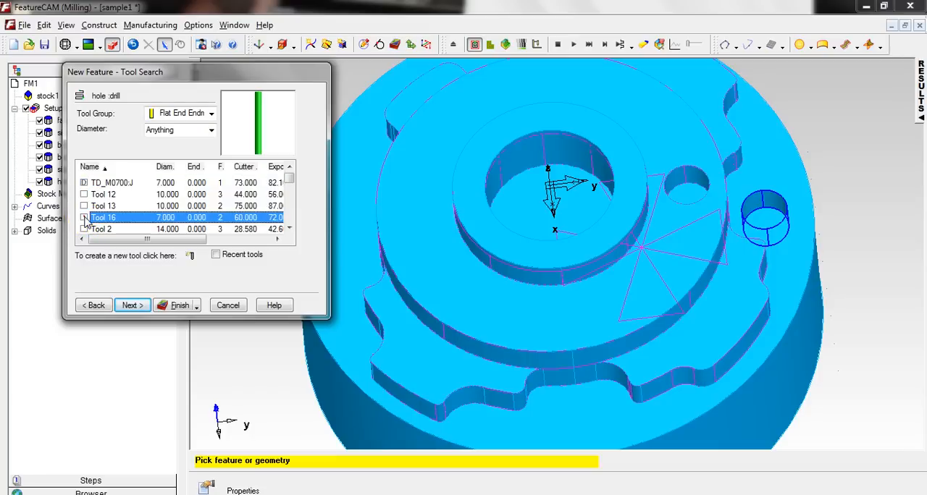
click(132, 305)
click(132, 305)
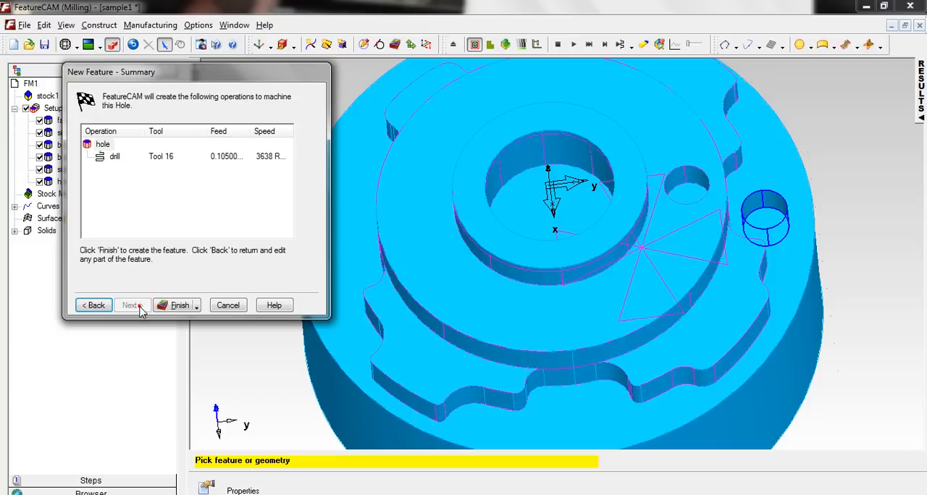
click(176, 306)
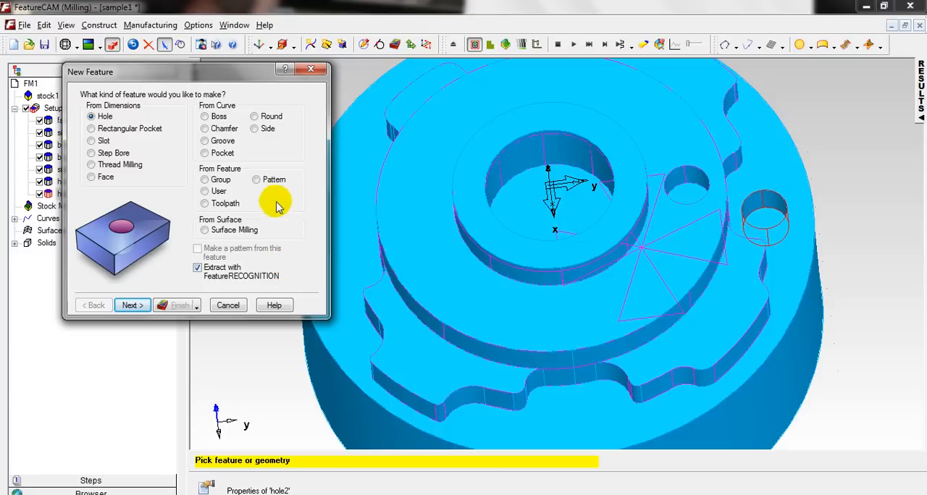
Begin a Pattern feature from existing features and add hole1 as the pattern's base feature.
click(259, 179)
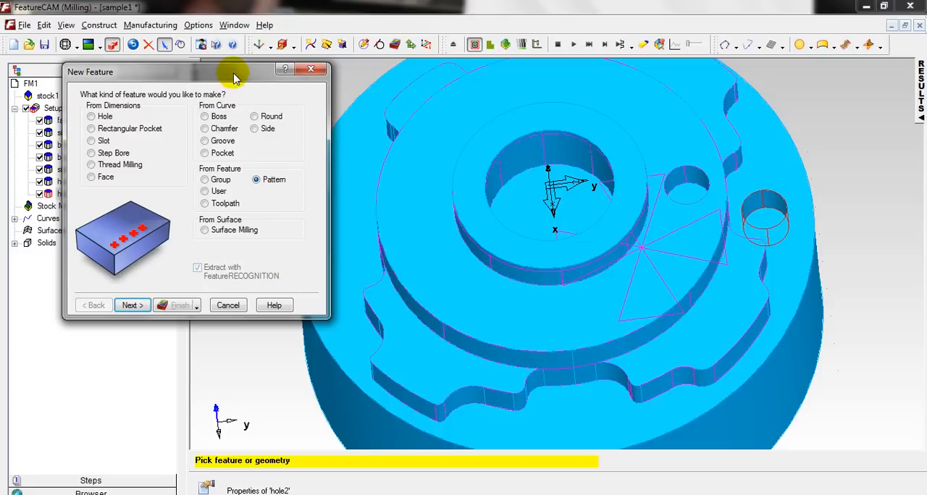
drag(234, 72, 437, 82)
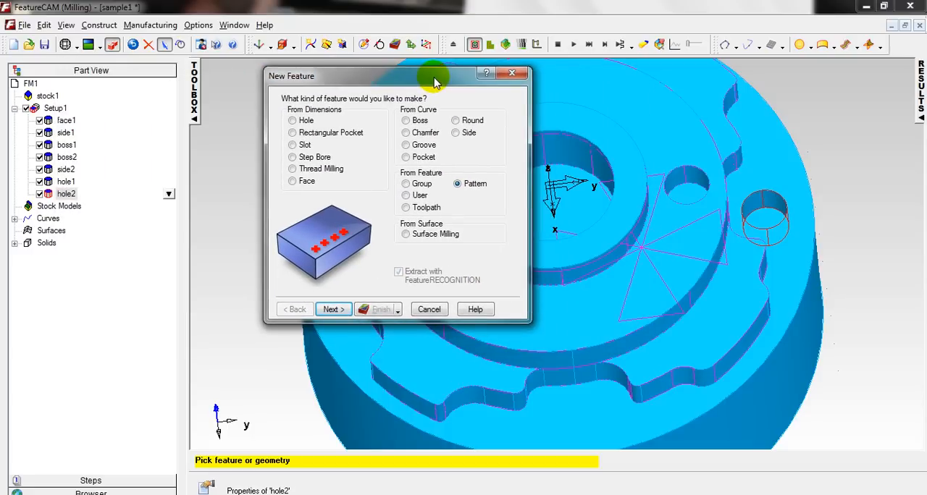
click(66, 181)
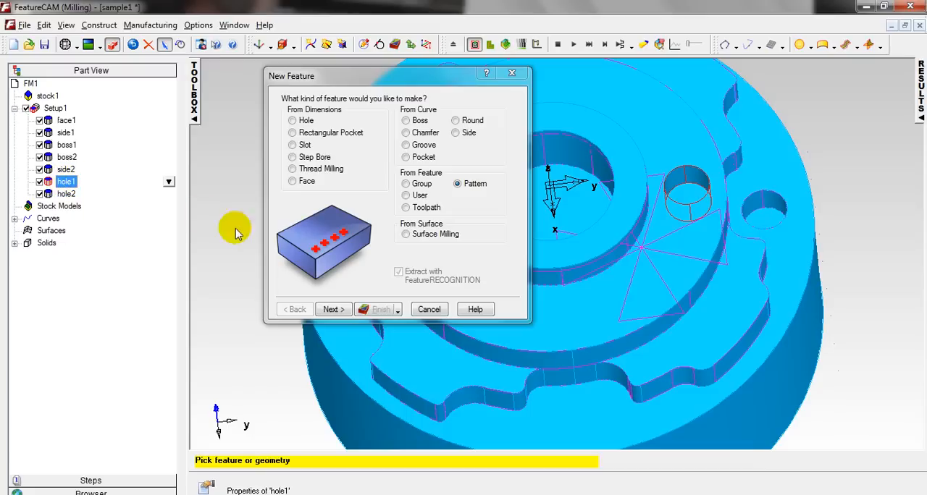
click(333, 310)
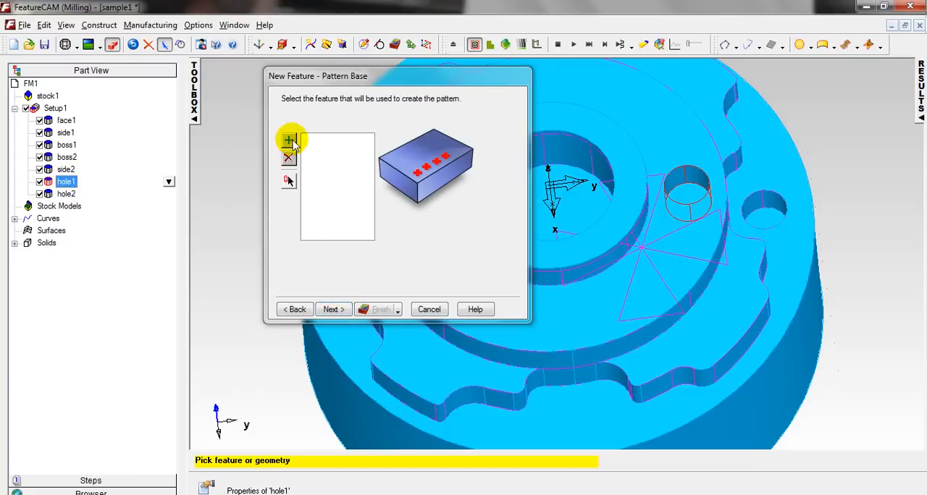
click(288, 140)
click(321, 310)
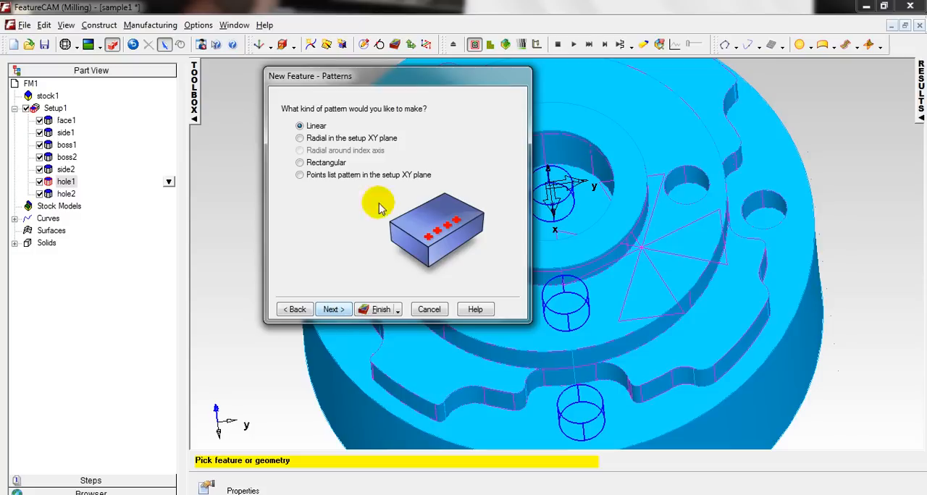
Make the hole1 pattern radial in the setup XY plane and proceed to its dimensions.
drag(412, 78, 190, 82)
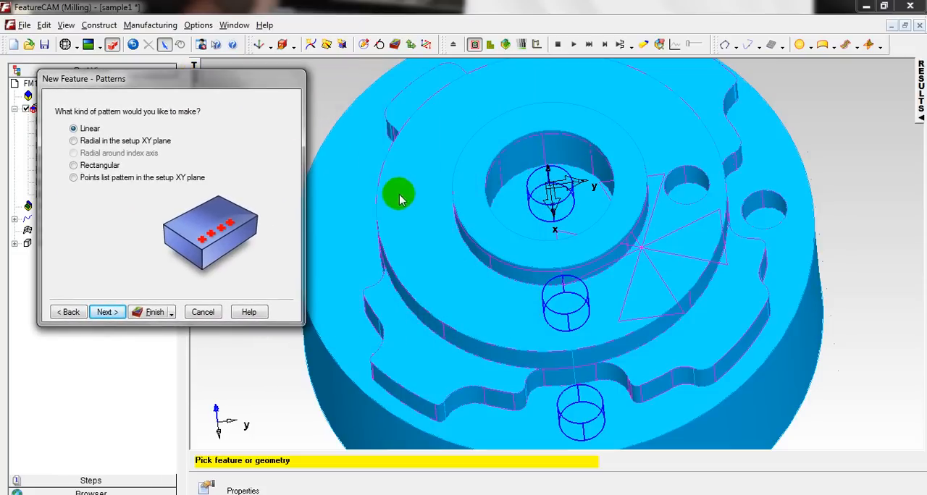
mouse_move(398, 192)
middle_down()
mouse_move(480, 270)
mouse_move(557, 275)
mouse_move(507, 319)
mouse_move(548, 287)
mouse_move(492, 221)
mouse_move(461, 262)
mouse_move(579, 307)
middle_up()
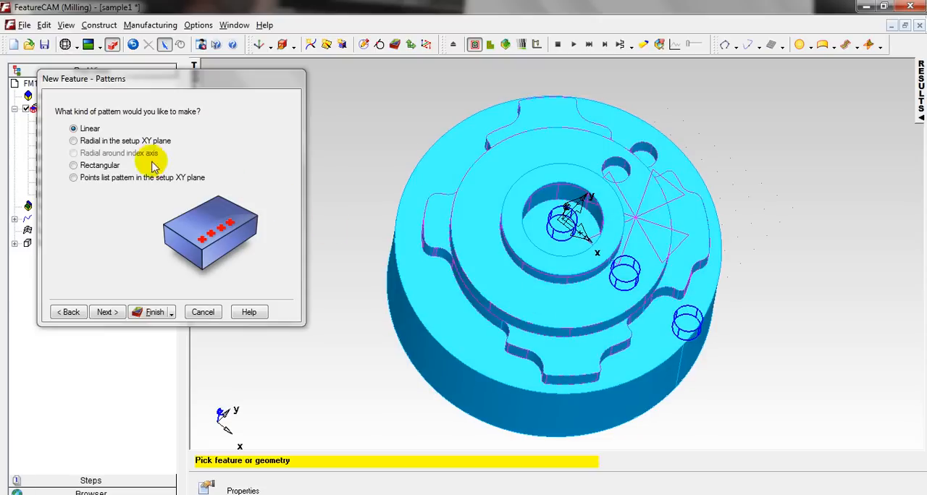
click(73, 142)
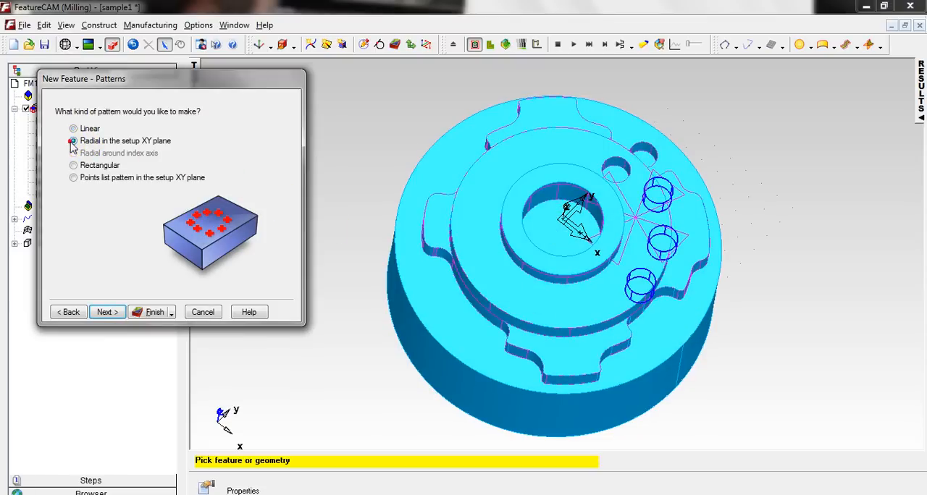
click(106, 313)
Set the radial pattern's spacing angle to 120 and preview the hole positions.
middle_drag(517, 337, 569, 307)
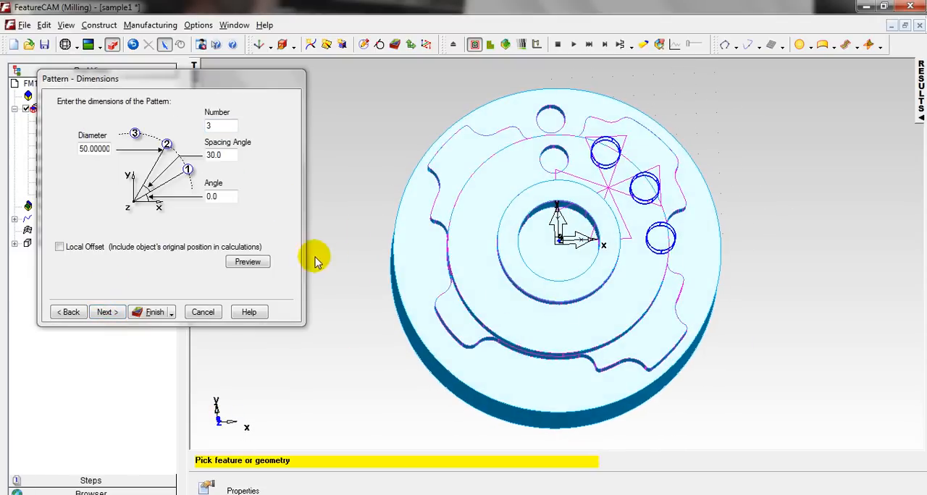
double_click(230, 154)
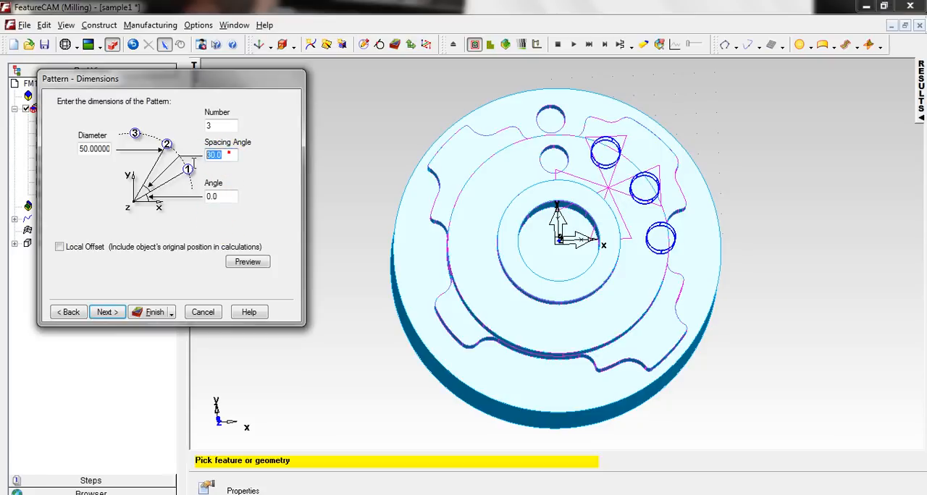
text(120)
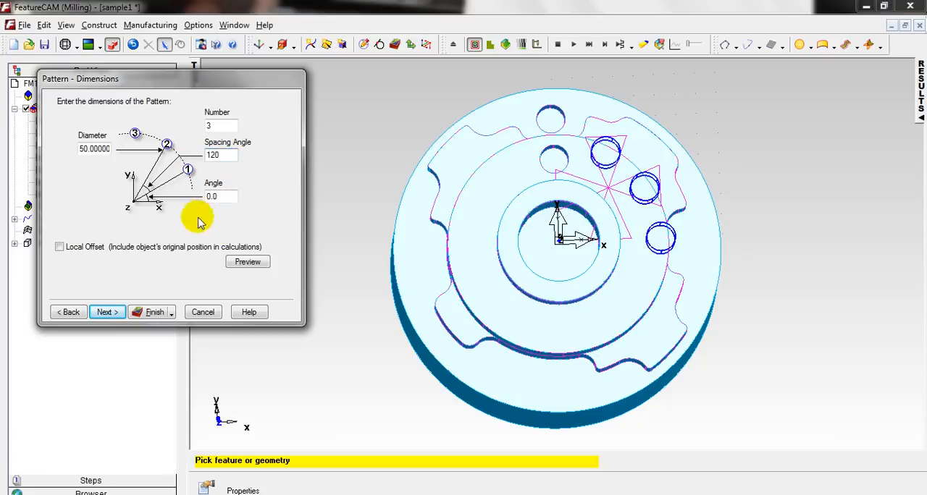
click(243, 264)
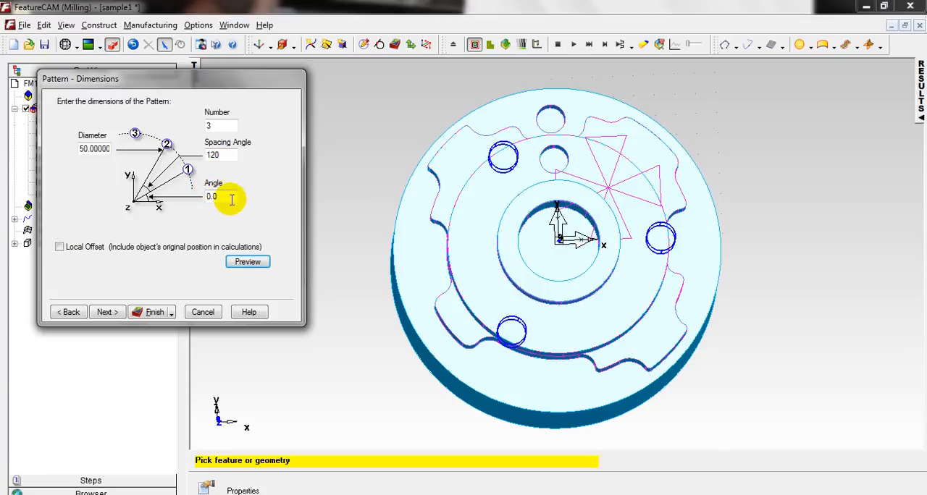
Set the radial hole1 pattern's angle to 90 and preview the rotated hole positions.
drag(229, 196, 187, 204)
text(90)
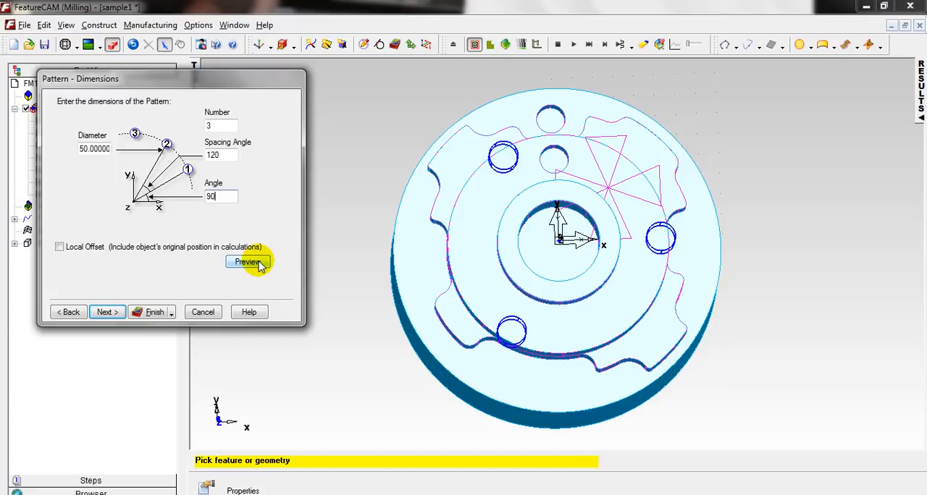
click(249, 262)
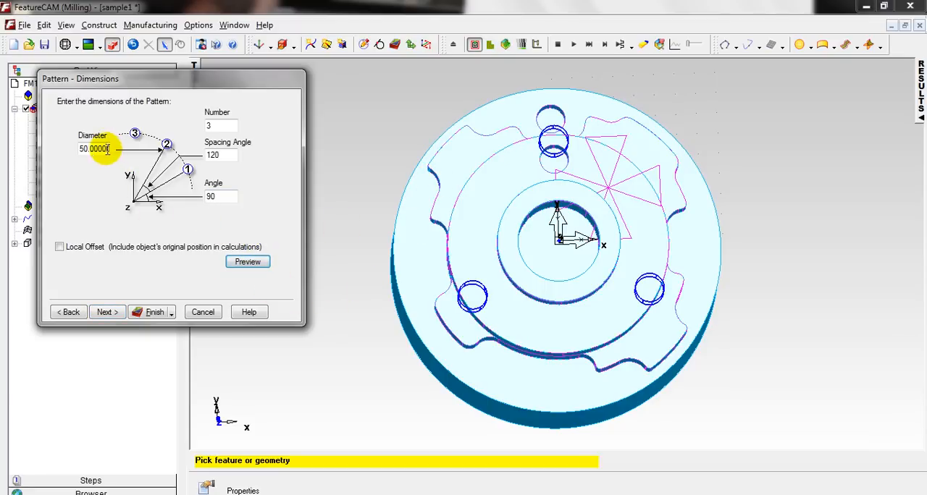
Set the radial pattern's diameter to 42, preview it against the part's inner hole, and proceed to the pattern location.
click(83, 150)
key(BackSpace)
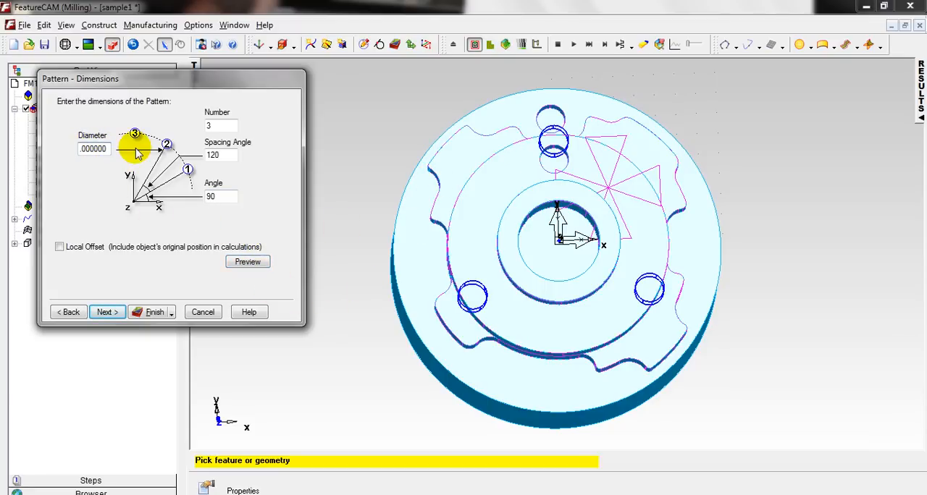
text(42)
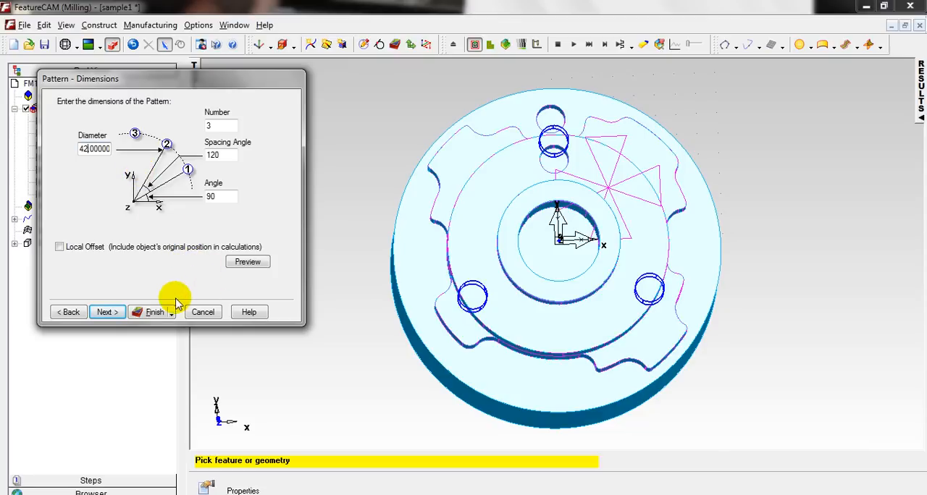
click(247, 263)
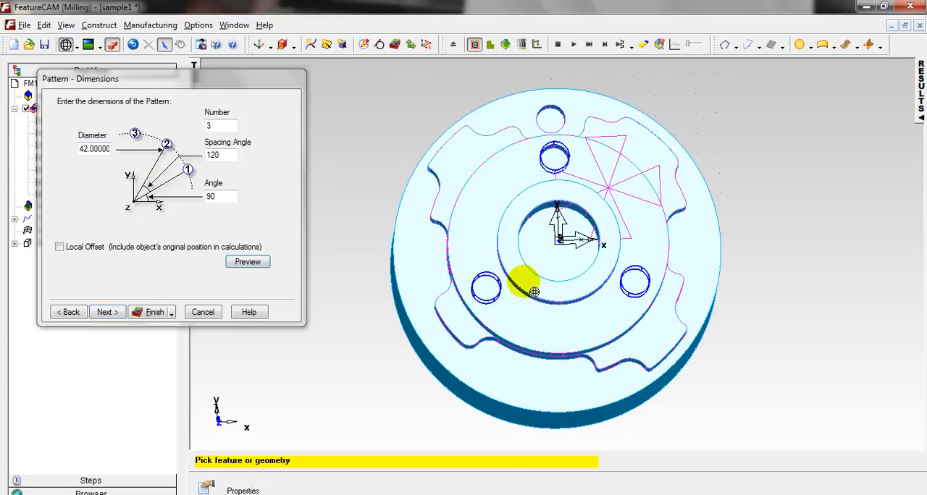
middle_drag(524, 281, 493, 192)
middle_drag(561, 279, 559, 227)
click(116, 313)
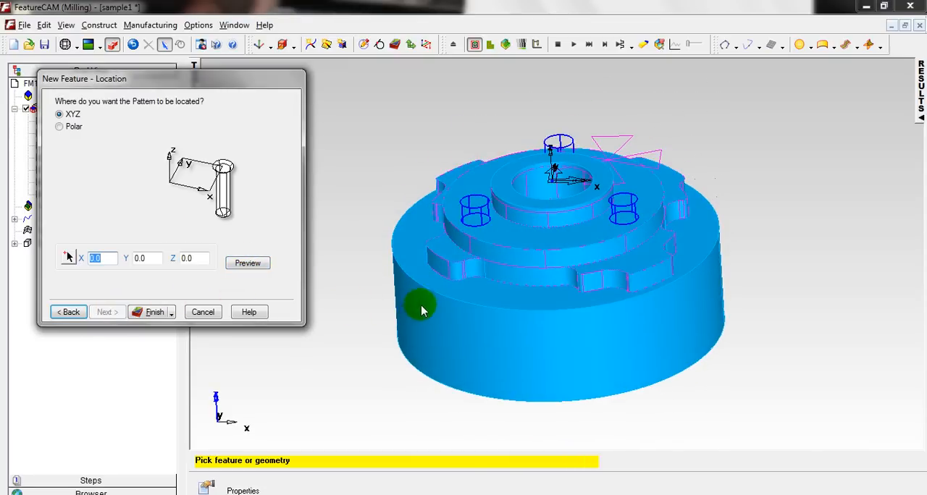
Locate the radial pattern at Z -5, preview it, and create the Pattern feature, continuing with another new feature.
middle_drag(518, 271, 558, 299)
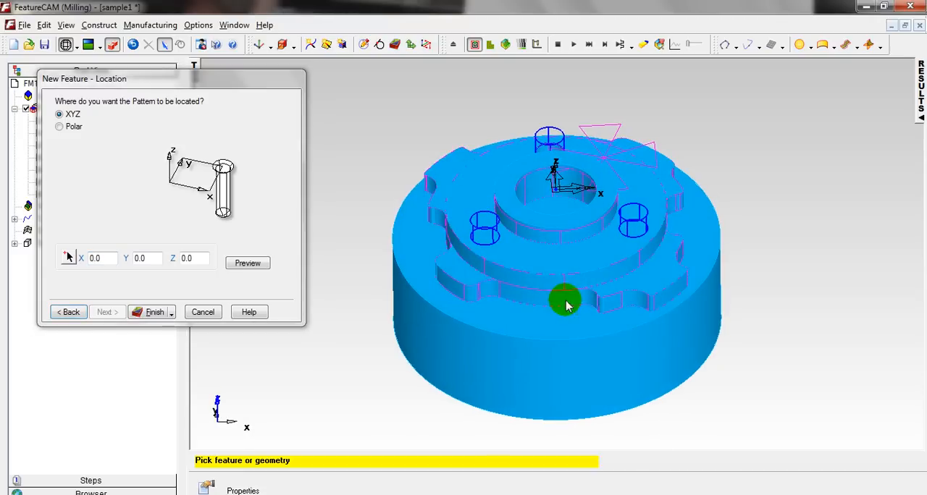
click(190, 258)
text(-5)
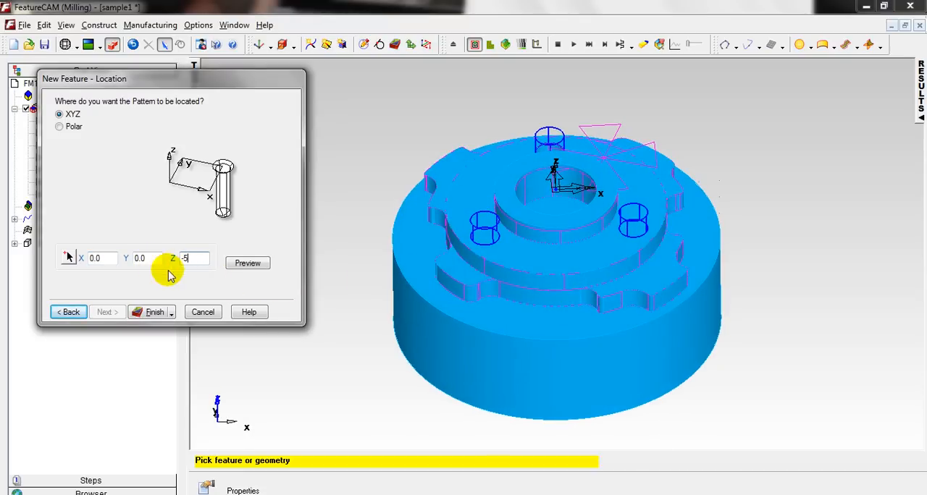
click(255, 267)
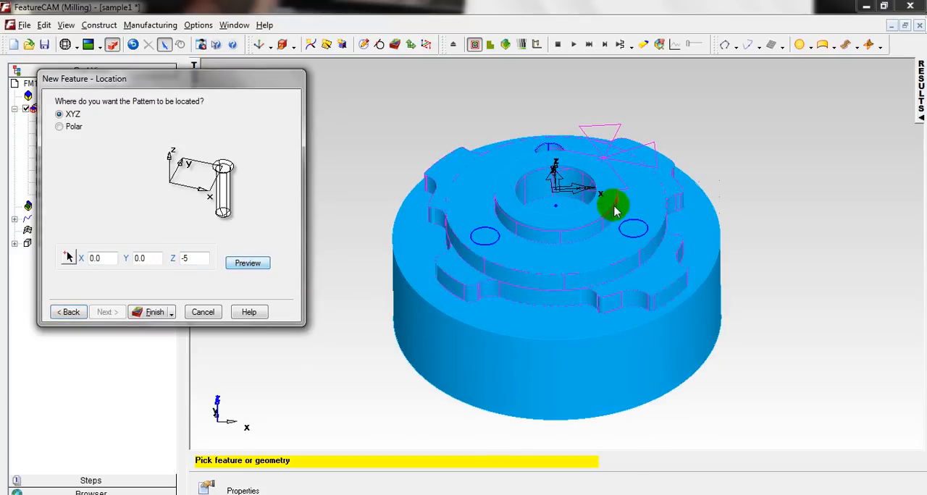
middle_drag(514, 194, 540, 261)
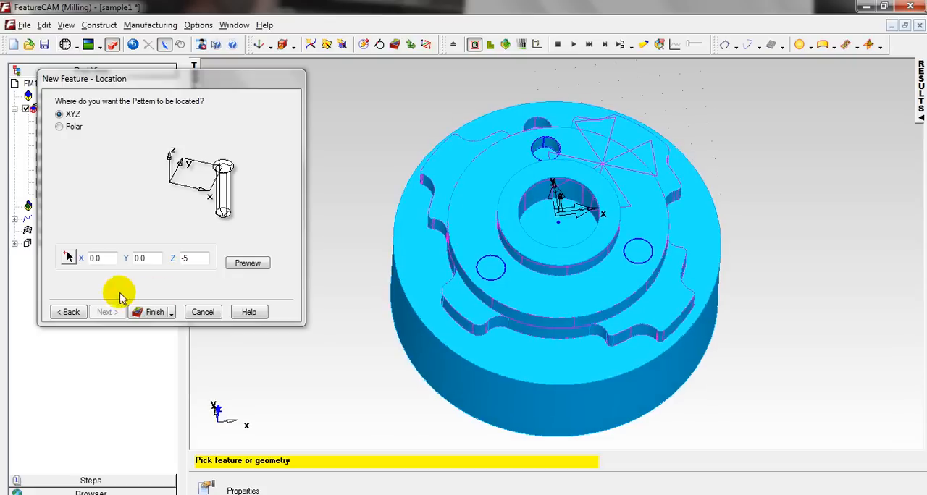
click(152, 315)
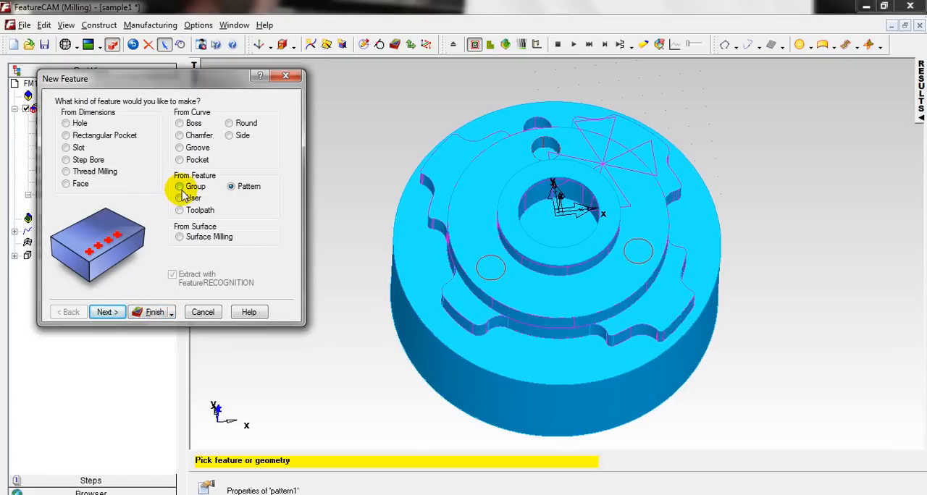
Begin a Group feature from existing features and add pattern1 and hole2 as its members.
click(179, 189)
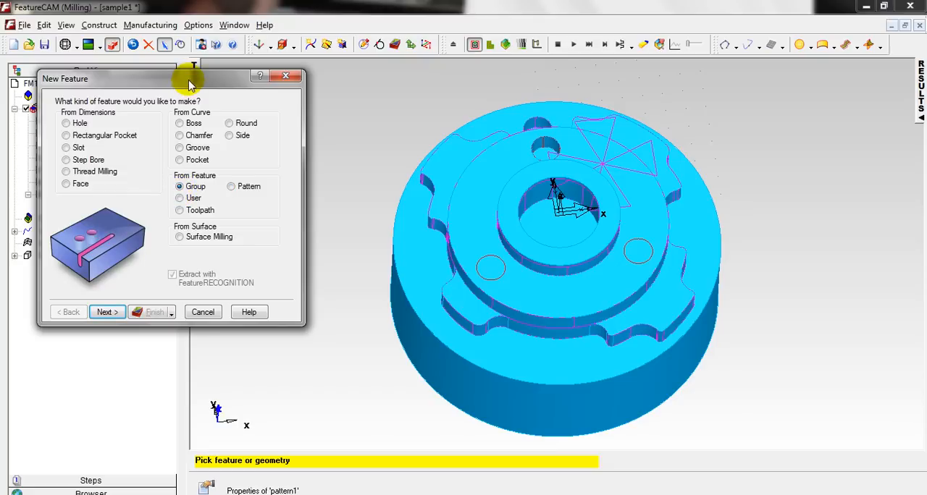
drag(189, 84, 389, 103)
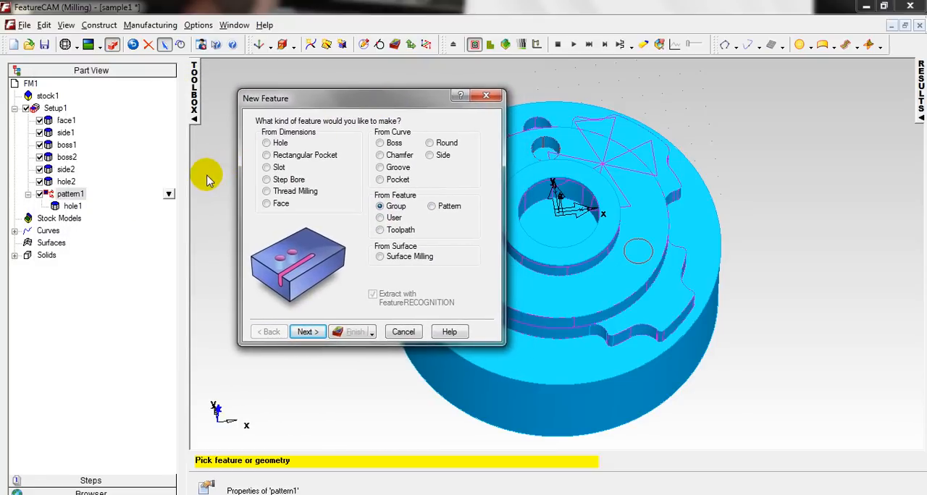
click(307, 331)
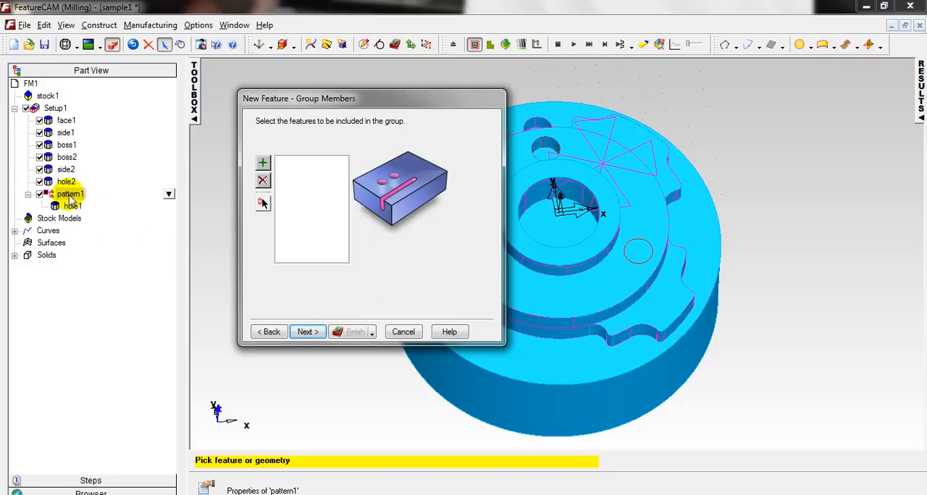
click(70, 196)
click(263, 162)
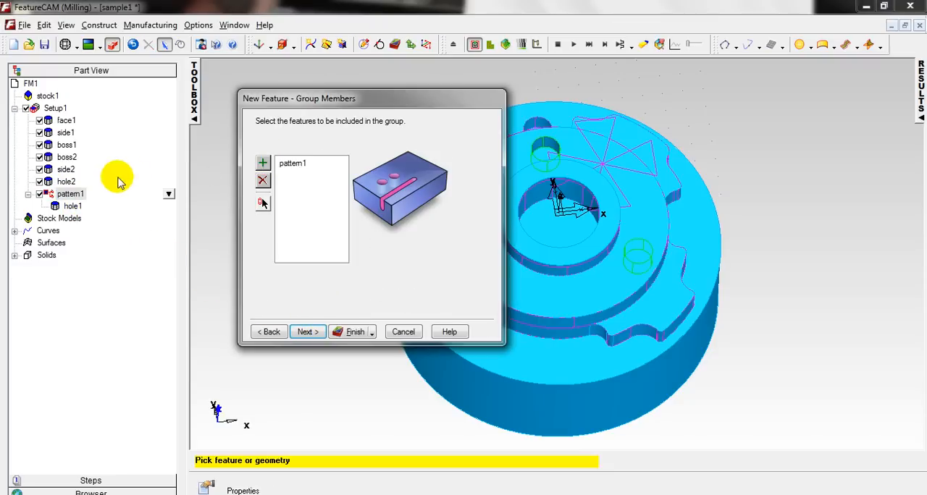
click(119, 182)
click(263, 163)
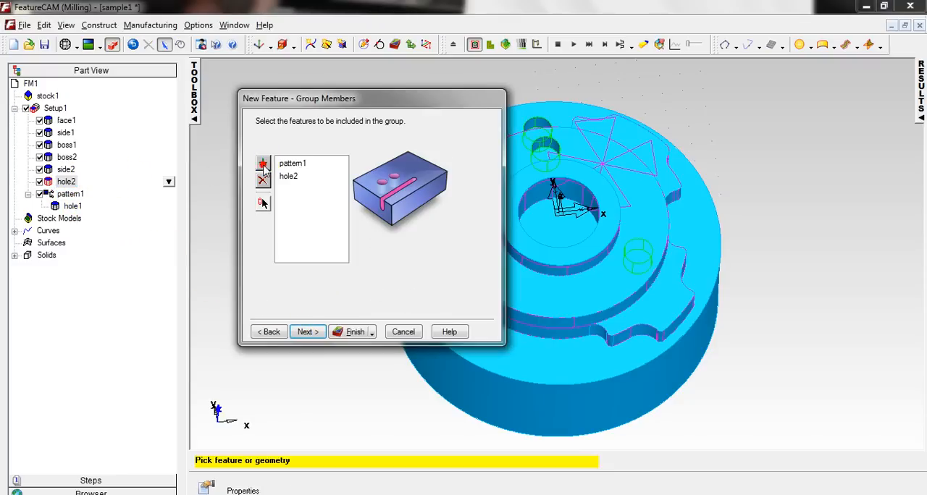
Finish the Group feature of pattern1 and hole2 without controlling the order in which its members are manufactured.
click(313, 330)
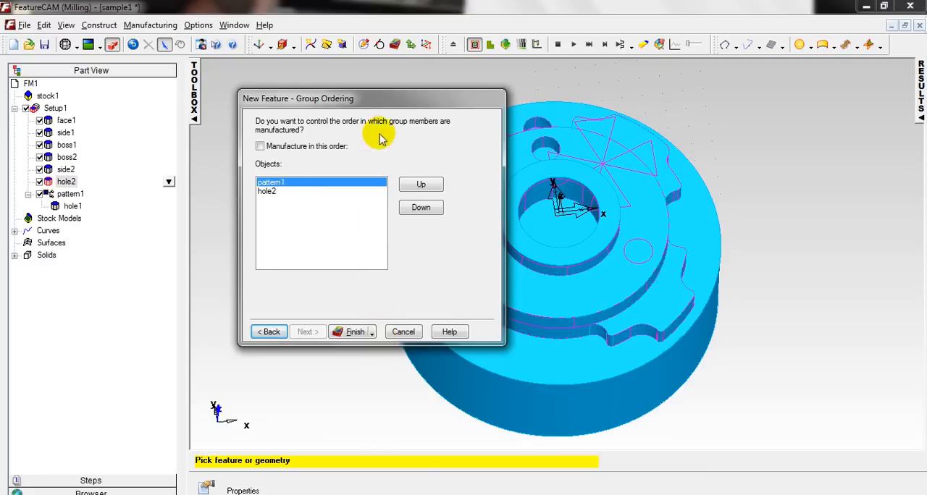
drag(359, 103, 215, 87)
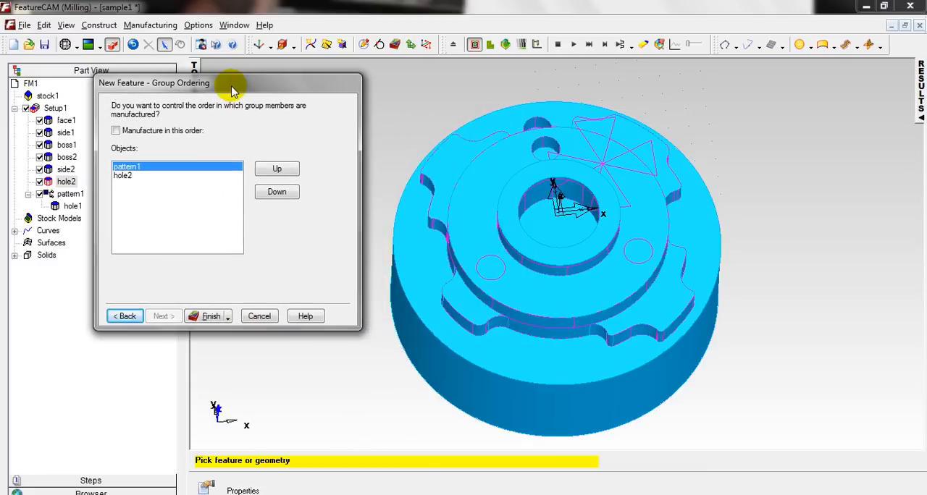
click(228, 318)
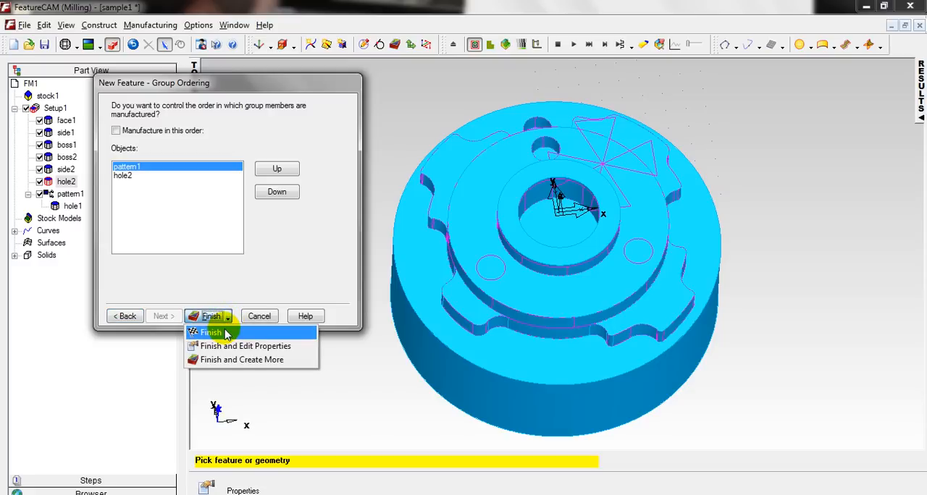
click(224, 333)
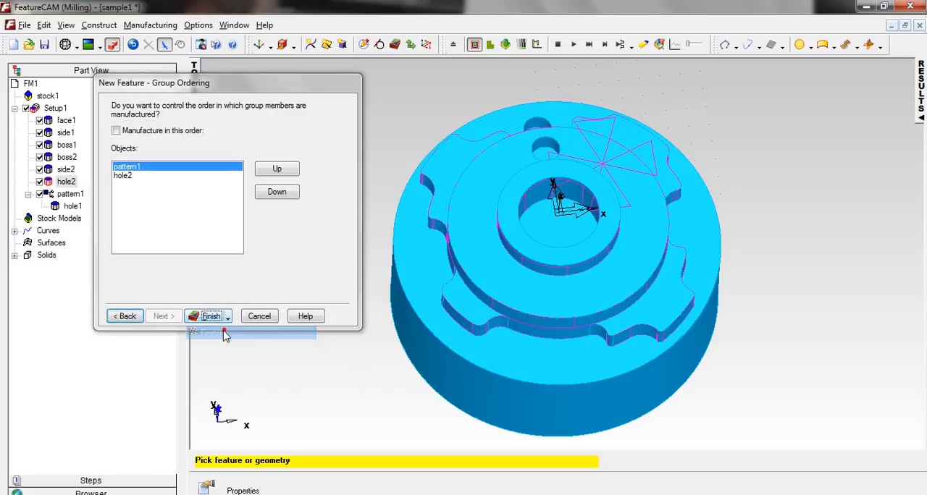
Show the operation list and switch it from automatic to manual ordering.
click(920, 92)
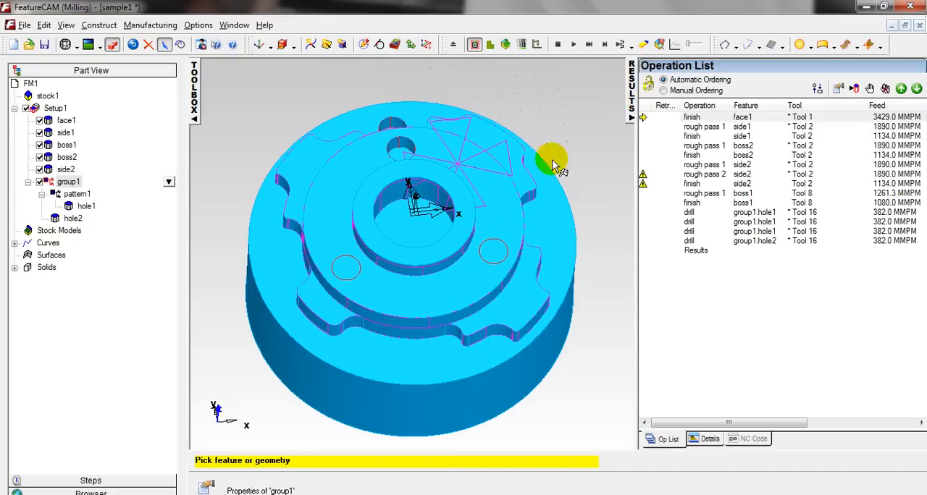
click(665, 92)
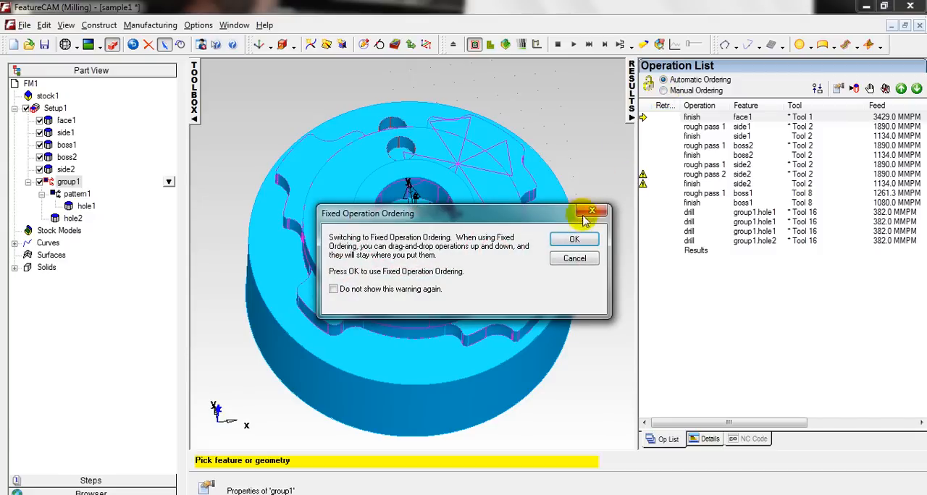
click(577, 245)
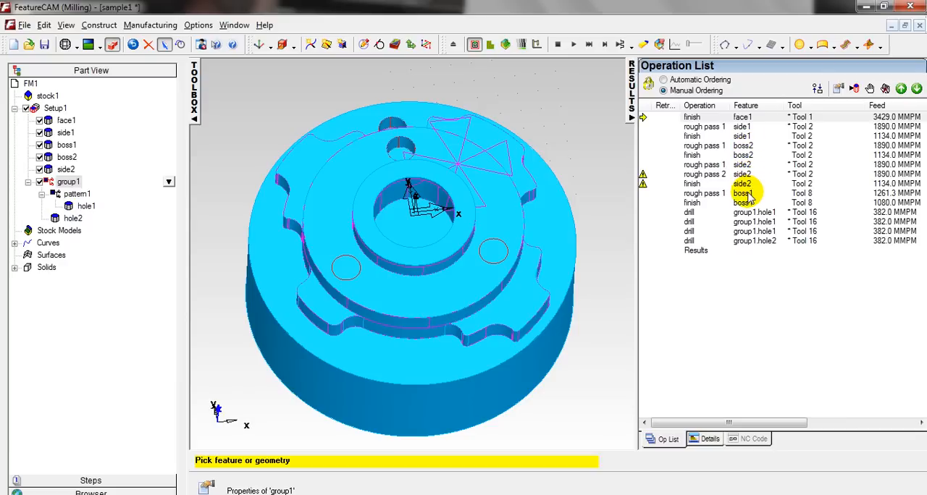
Reorder the boss1 rough pass 1 and finish operations to directly follow the side1 finish operation.
click(300, 200)
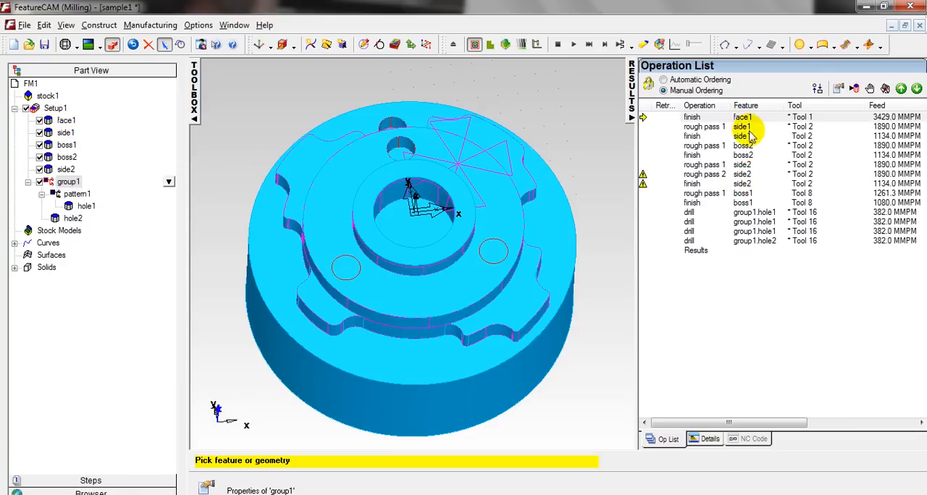
click(745, 194)
drag(745, 196, 746, 148)
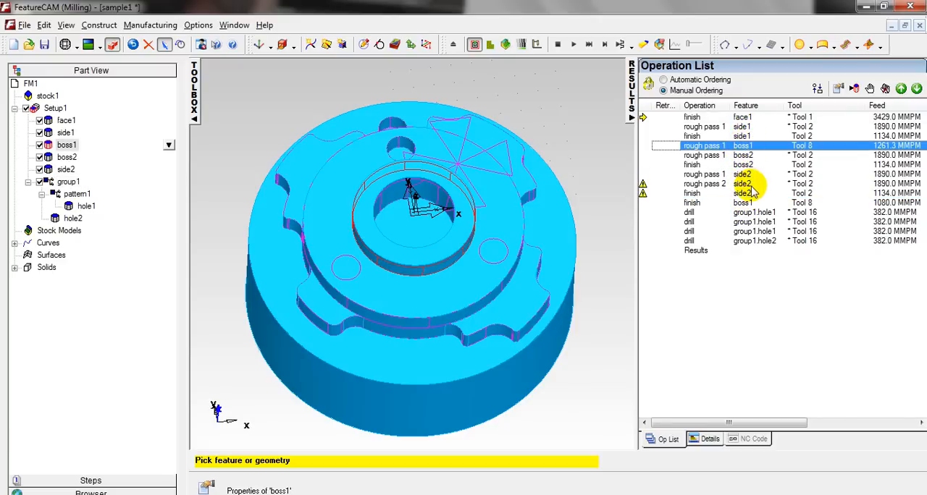
drag(744, 206, 746, 159)
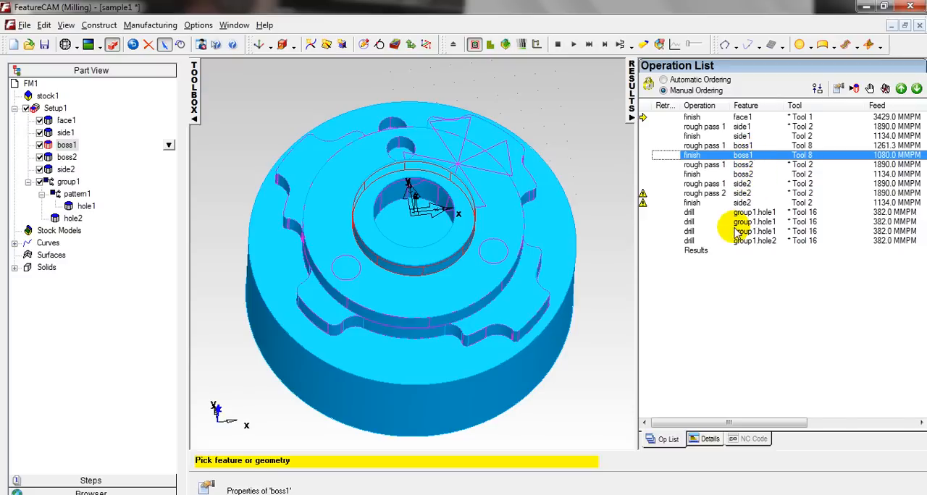
Generate the centerline toolpaths of all operations and run the 3D solid simulation of the part.
scroll(540, 149, down, 1)
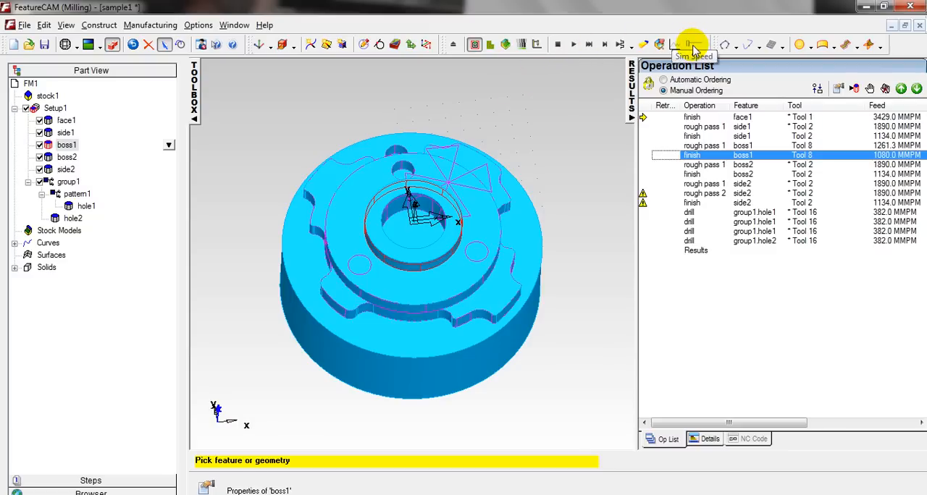
click(591, 44)
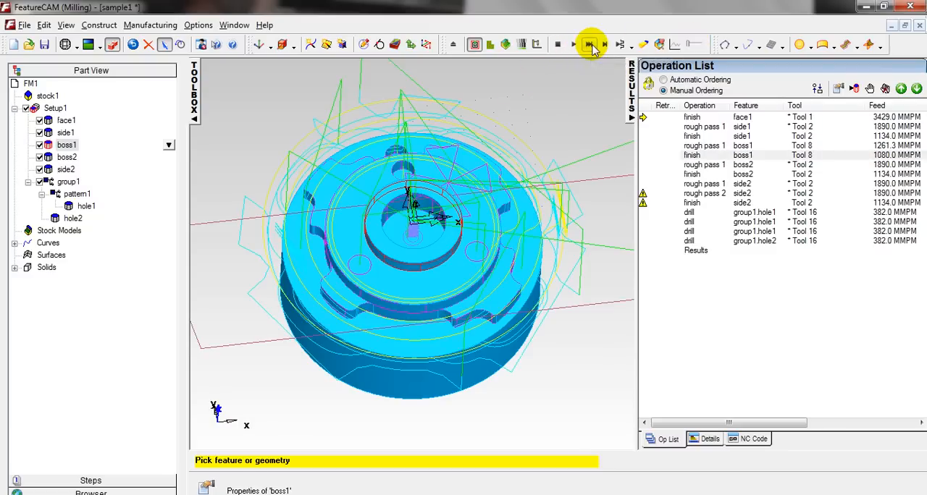
click(505, 45)
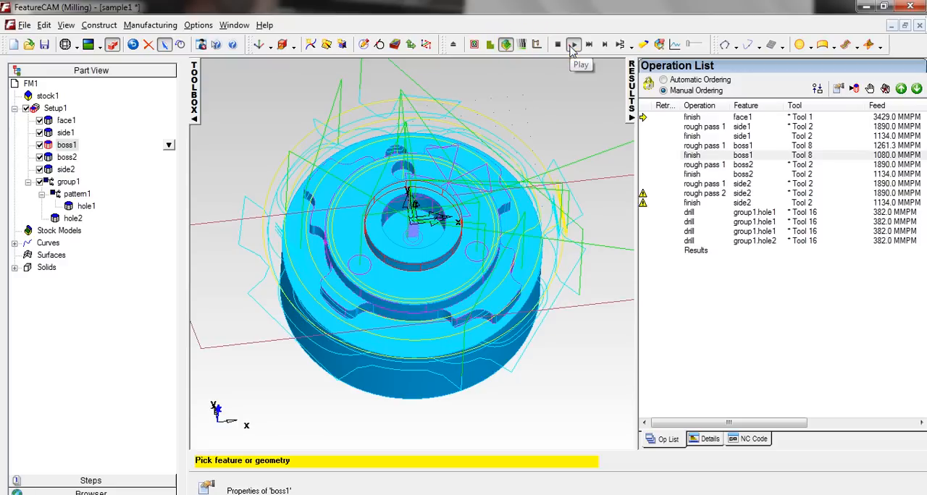
click(572, 45)
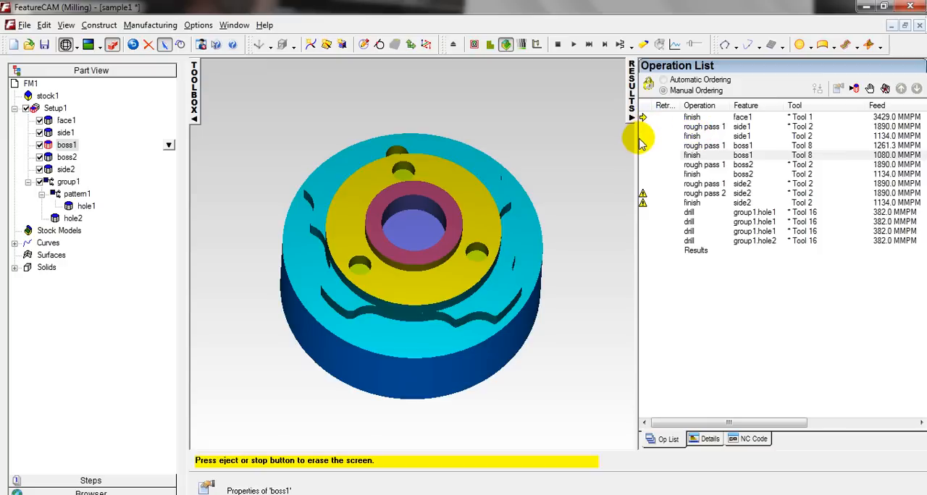
Widen the operation list, narrow its Feed column, and step the 3D simulation through the operations starting with the face1 finish.
drag(635, 140, 570, 141)
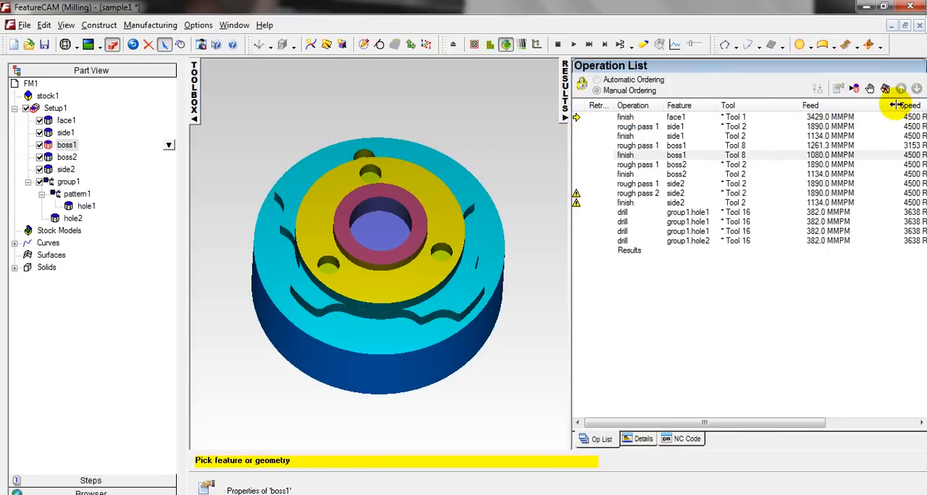
drag(896, 105, 842, 105)
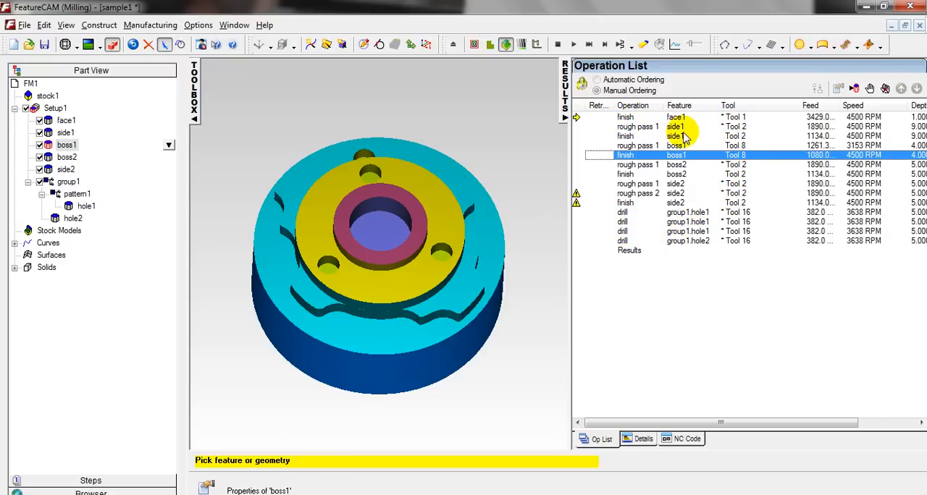
click(625, 118)
click(627, 127)
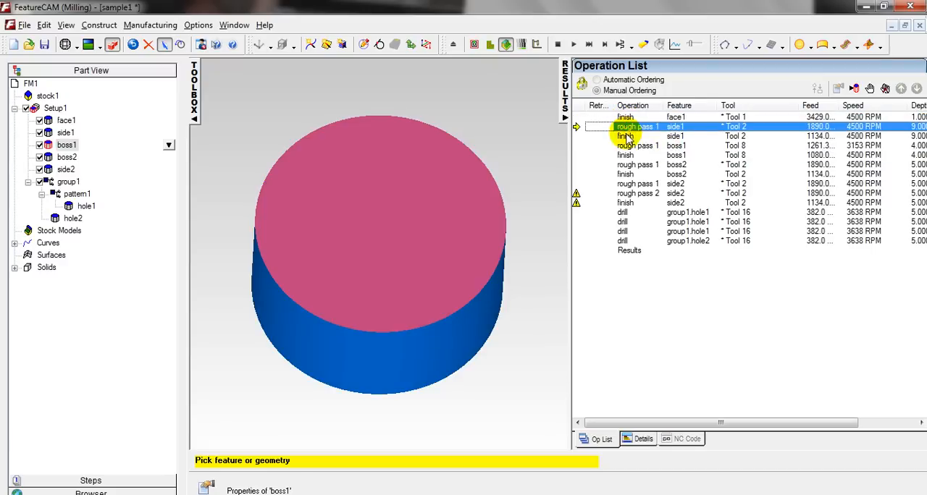
click(626, 136)
click(627, 145)
click(627, 155)
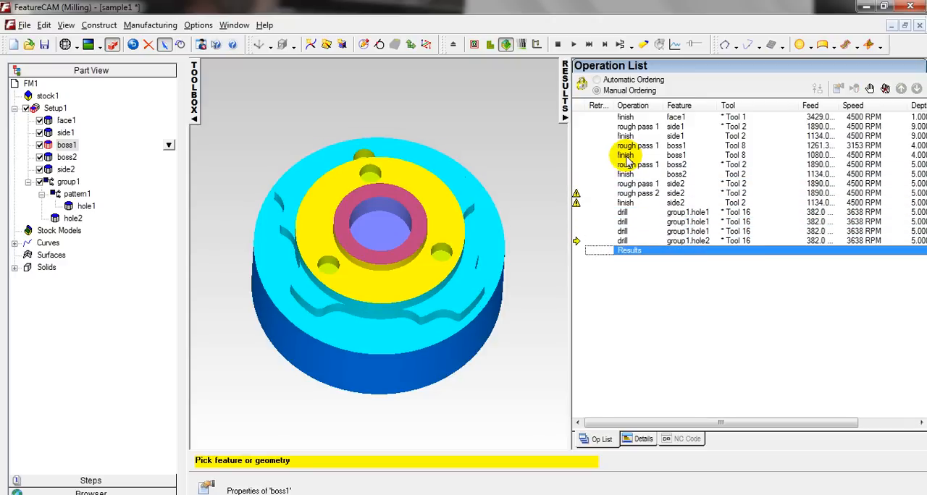
Rerun the 3D simulation of the whole part and open the manufacturing details sheet.
click(574, 45)
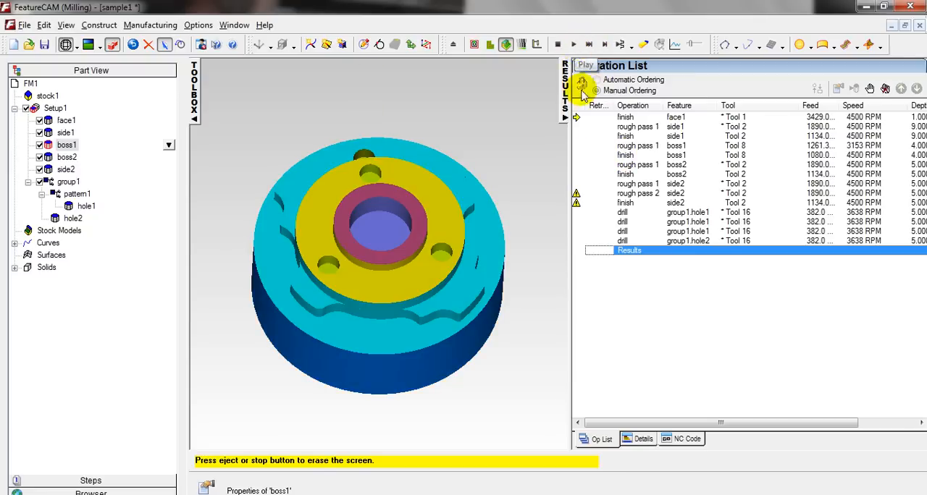
click(643, 439)
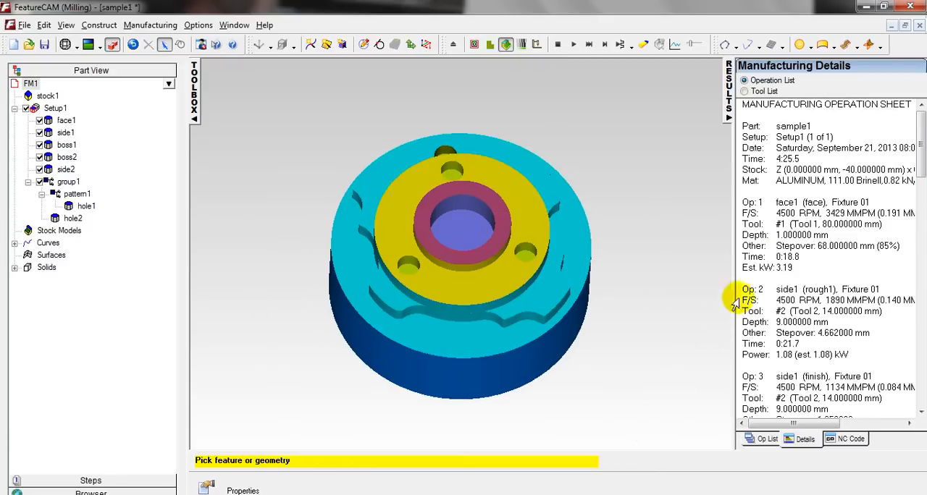
Widen the manufacturing details and read through the first operations of the operation sheet, checking feeds, speeds, tools, depths and times.
drag(700, 190, 606, 195)
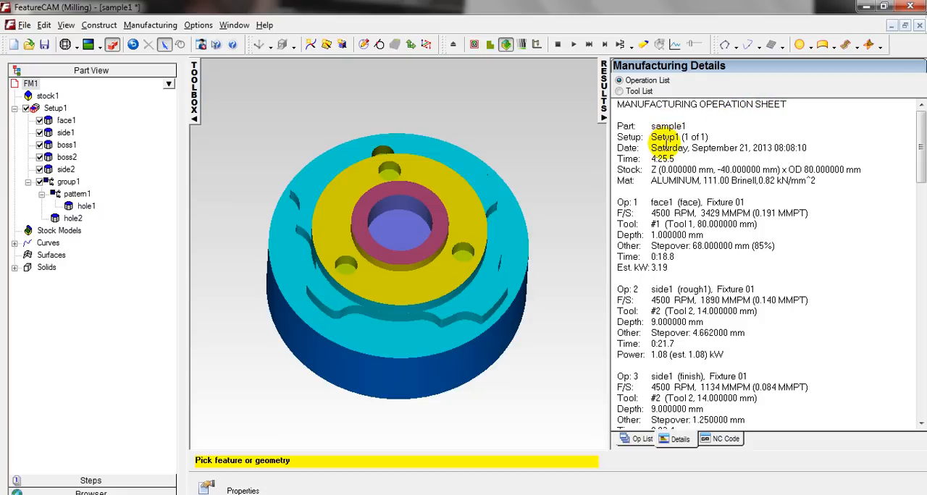
scroll(659, 145, down, 2)
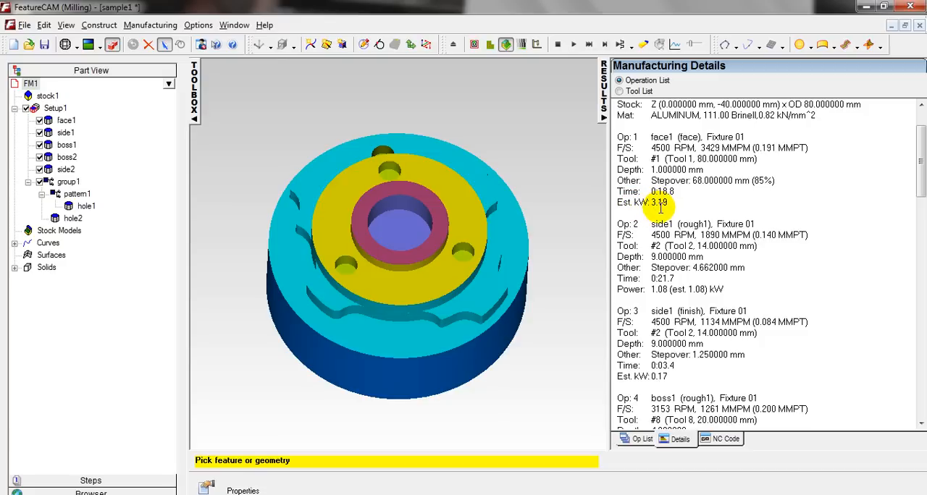
scroll(660, 206, down, 1)
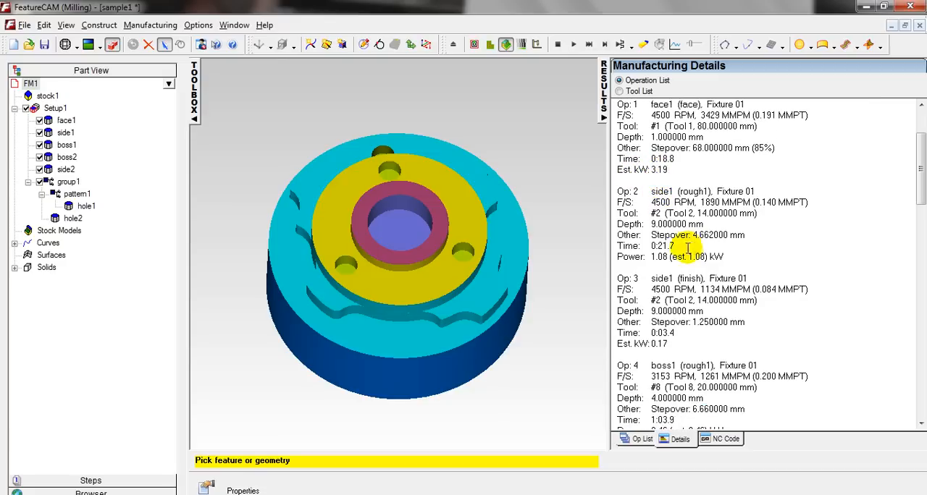
scroll(659, 221, up, 2)
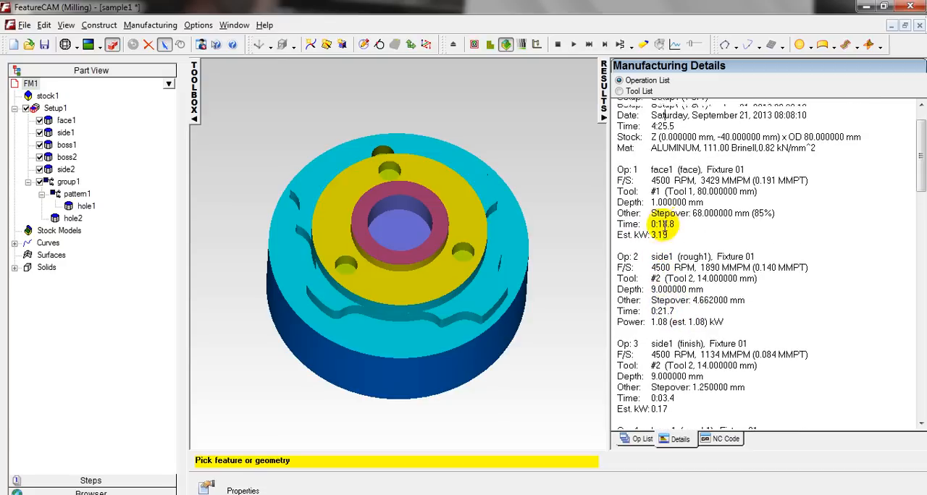
Show the tool list in the manufacturing details and review the tool summary and individual tool data.
click(620, 91)
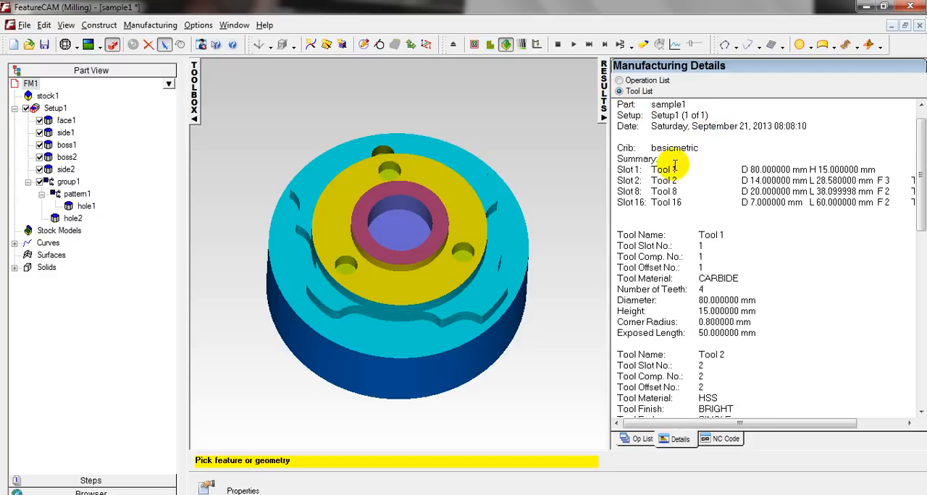
scroll(647, 177, down, 2)
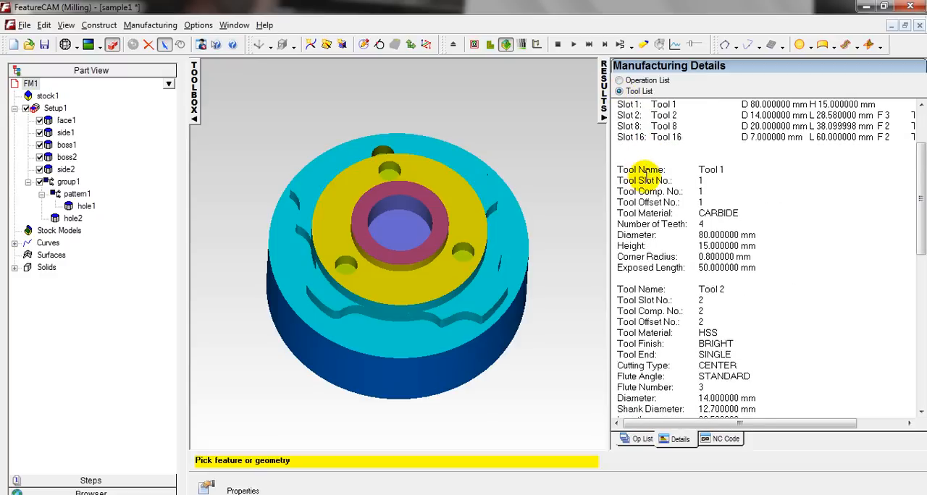
scroll(681, 228, down, 1)
scroll(651, 232, down, 4)
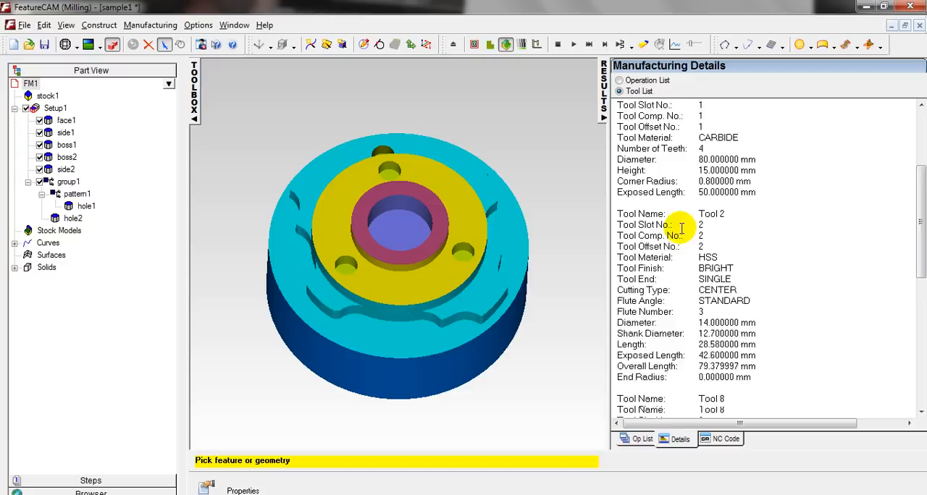
scroll(681, 229, up, 3)
scroll(681, 229, up, 4)
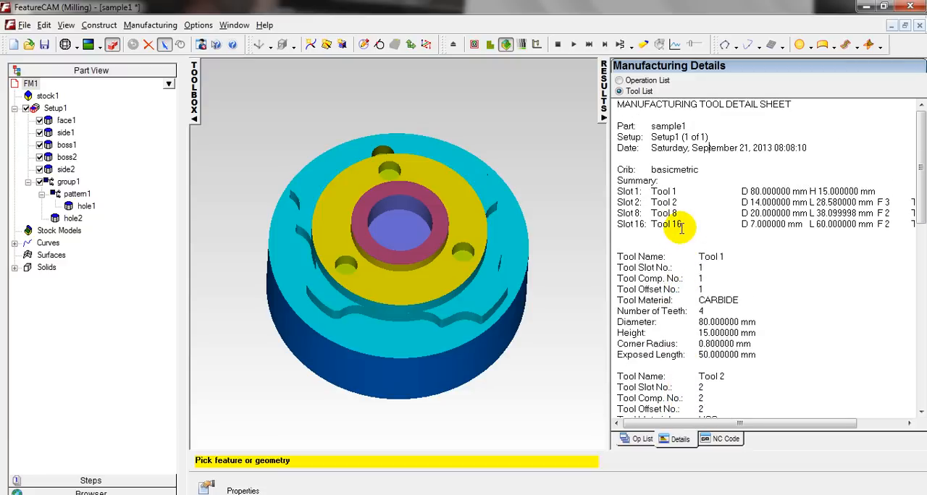
Display the generated NC code, read through its blocks, and check the editing and font options available for the text.
click(722, 440)
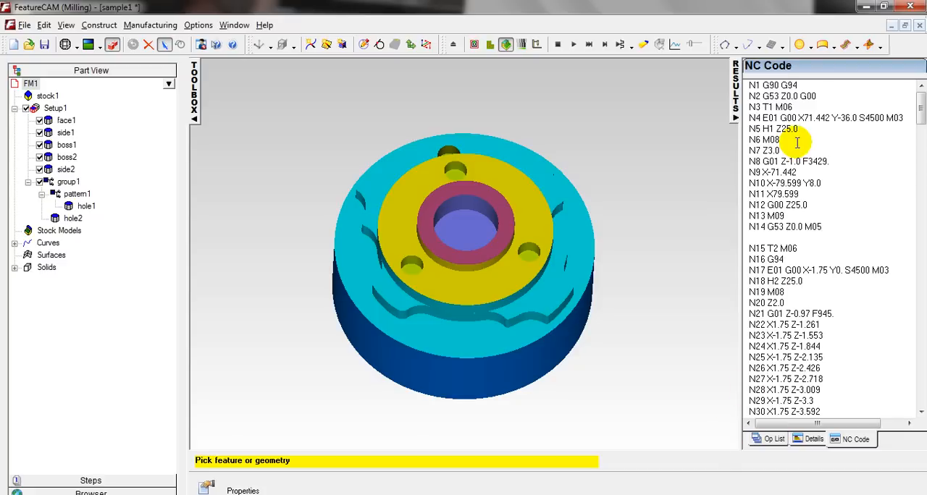
scroll(804, 145, down, 20)
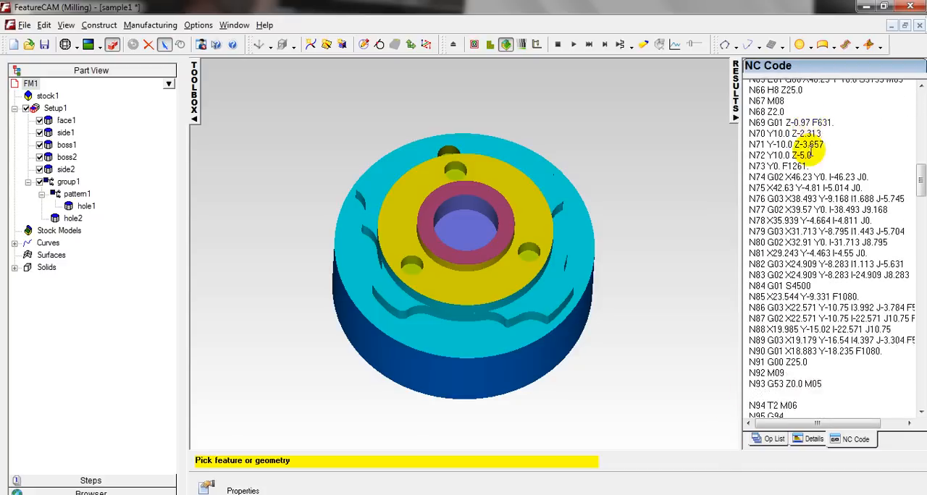
scroll(809, 150, down, 20)
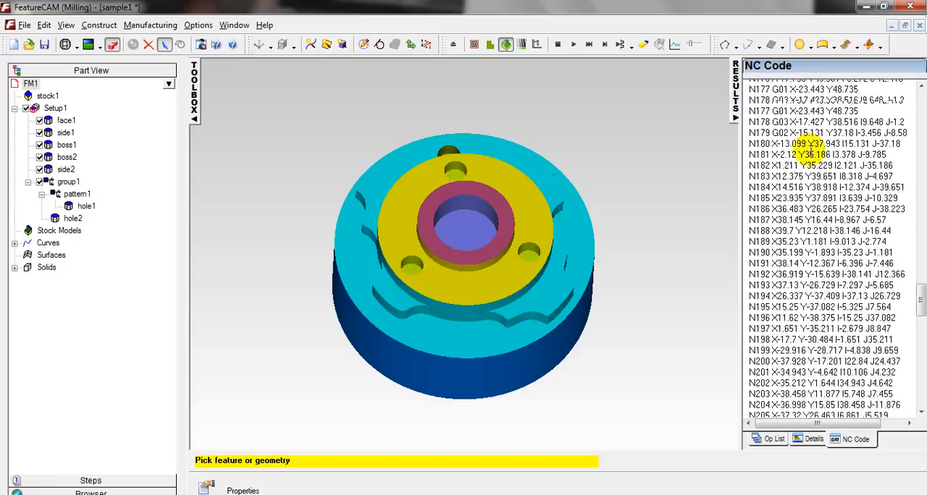
scroll(810, 149, up, 20)
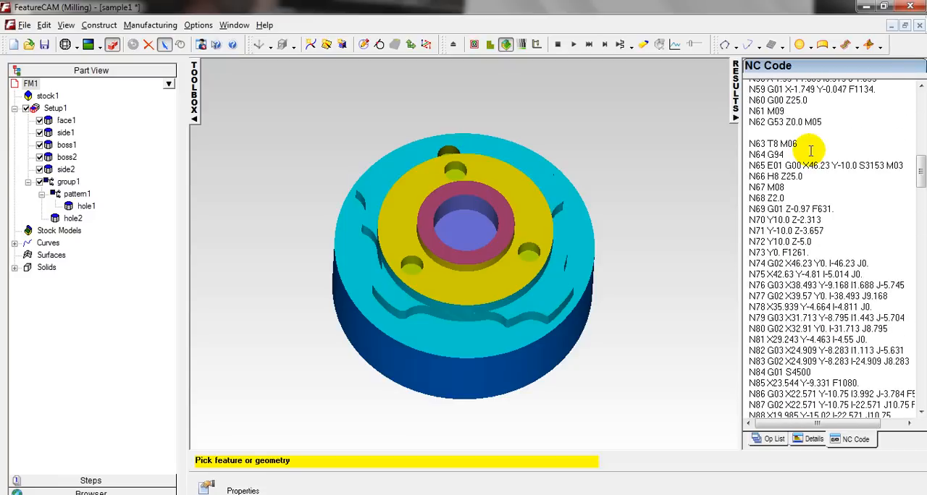
right_click(811, 150)
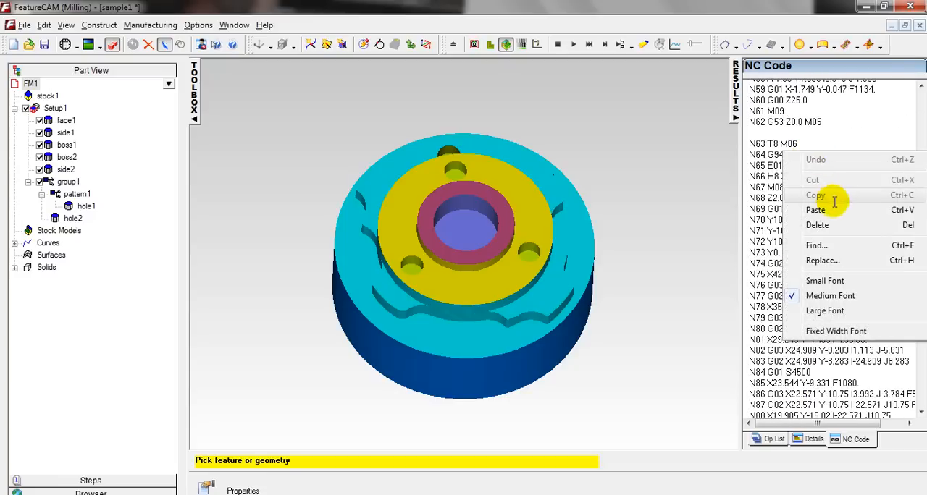
click(759, 216)
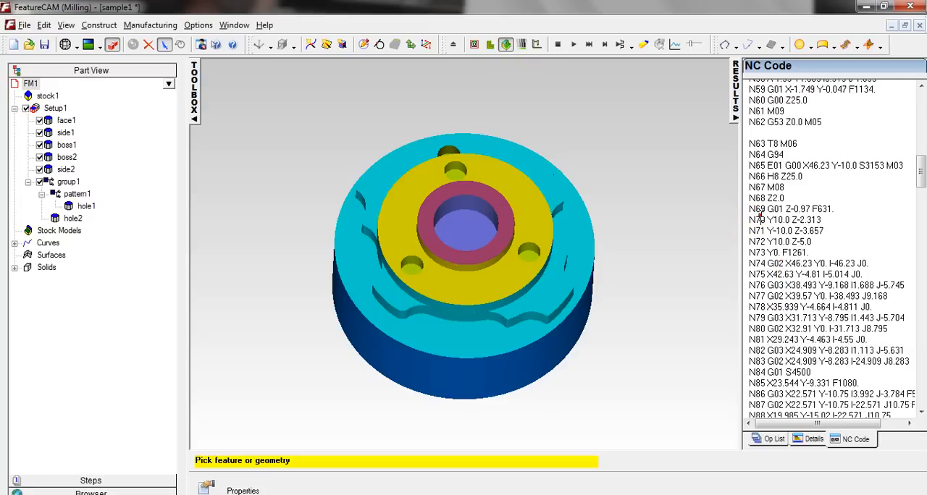
Return to the operation list and examine the detailed warnings for the side2 rough pass 2 and finish operations.
click(773, 440)
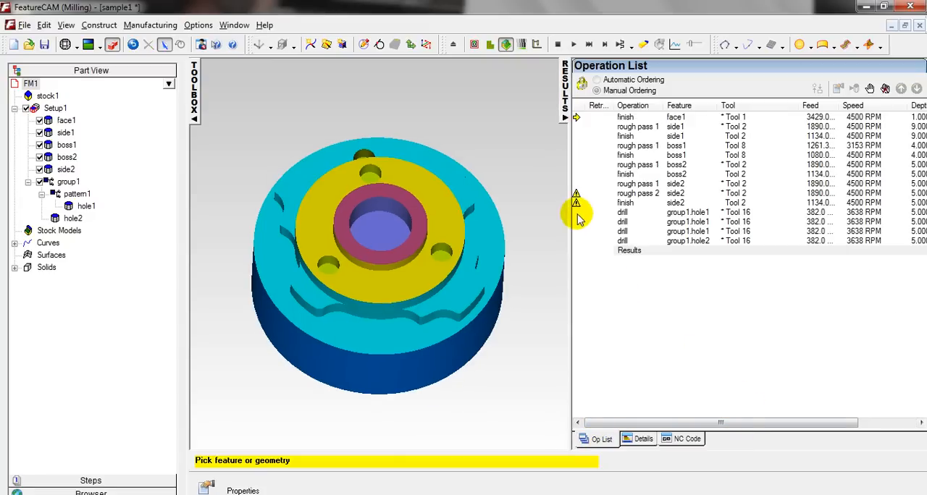
mouse_move(575, 197)
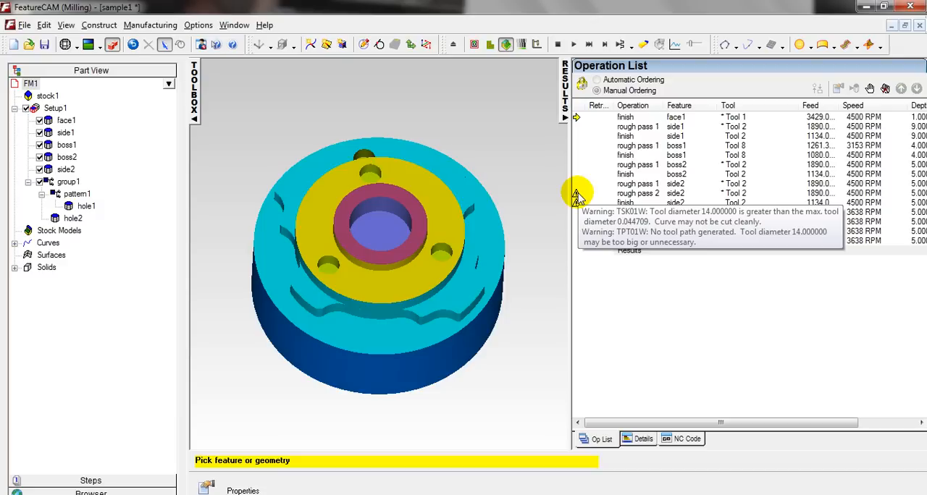
double_click(576, 197)
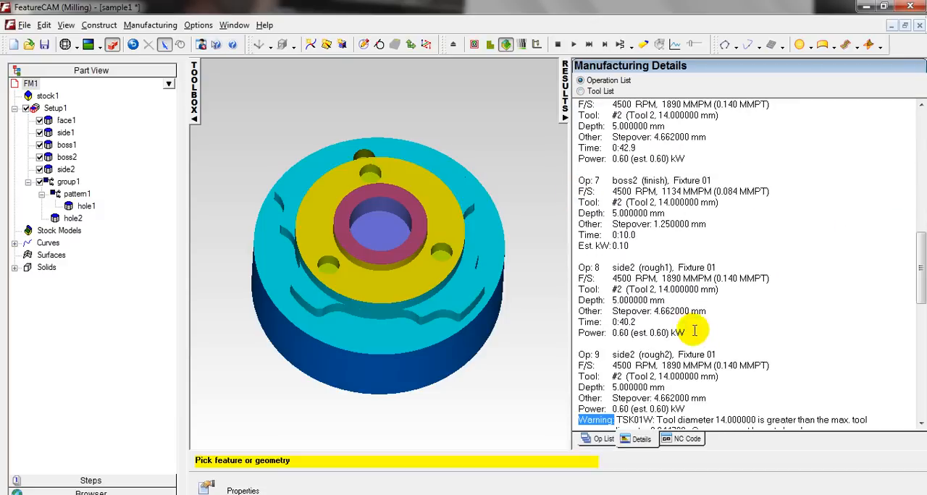
scroll(702, 335, down, 3)
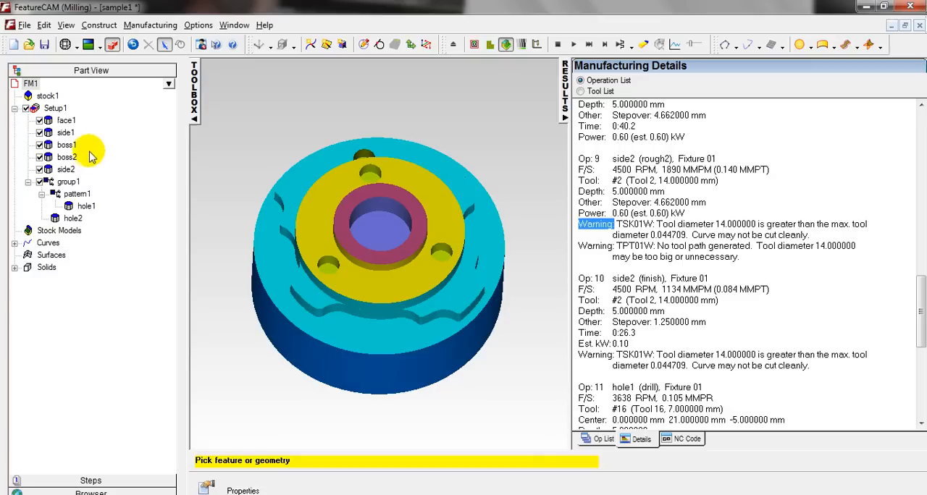
Inspect the options for saving the part as sample1.fm and the NC program as sample1.TXT, leaving both dialogs without saving.
click(44, 46)
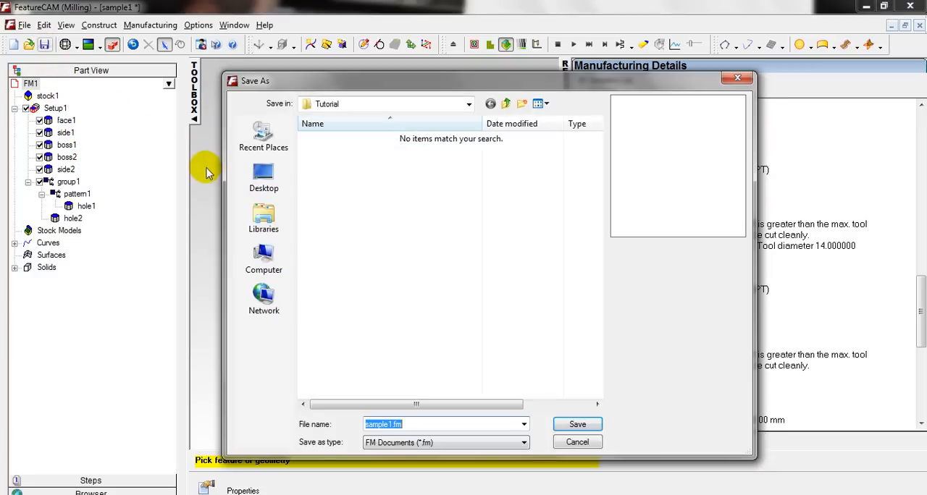
click(577, 443)
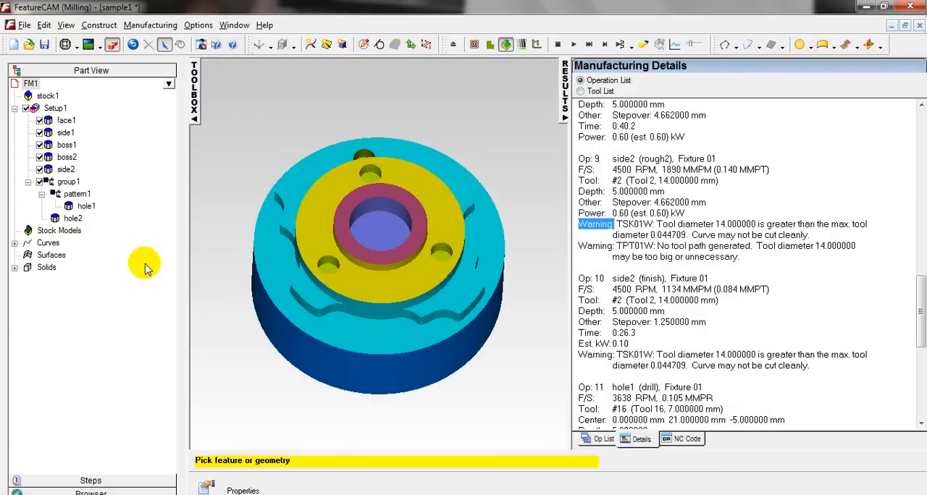
click(88, 481)
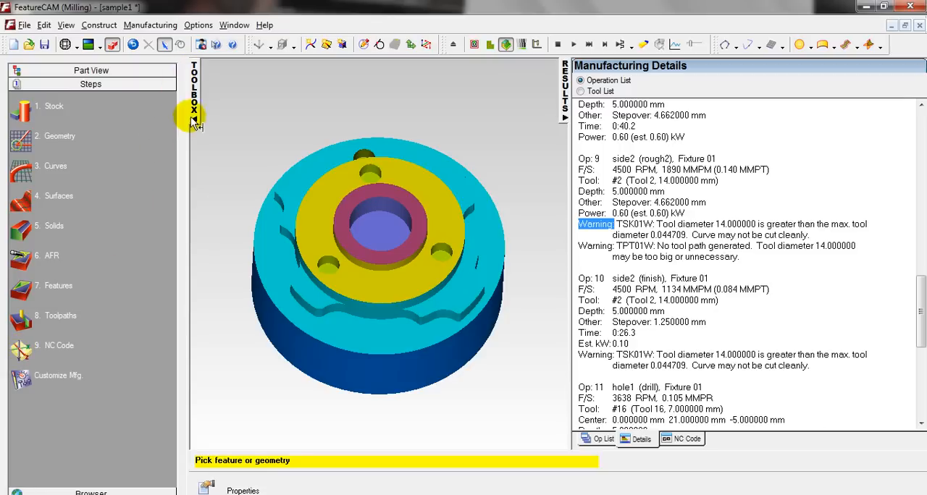
click(22, 352)
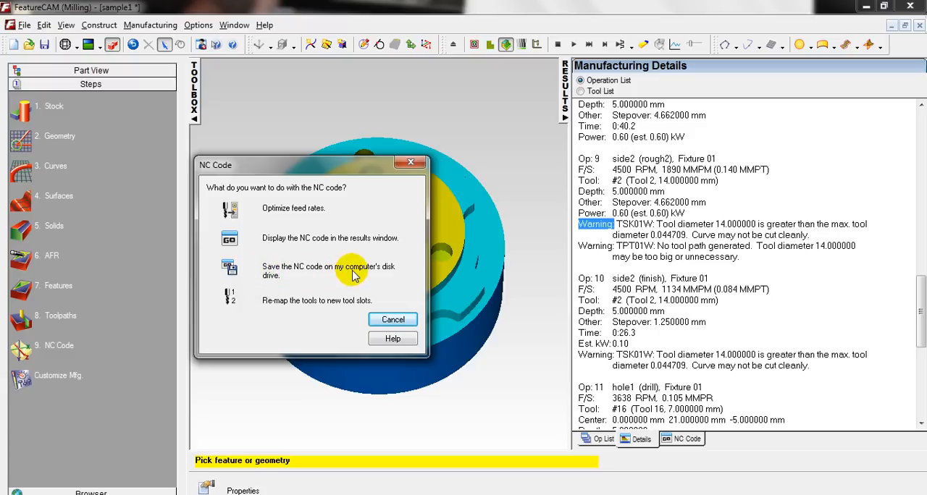
click(237, 272)
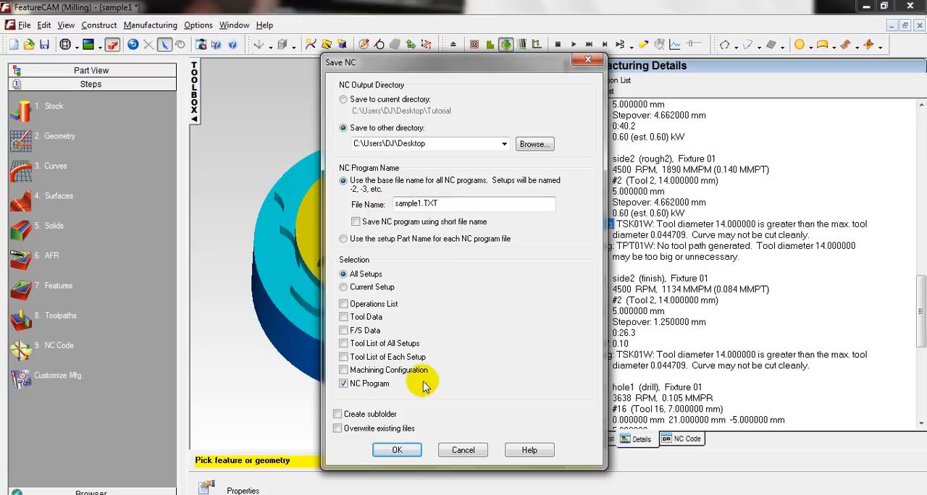
click(453, 449)
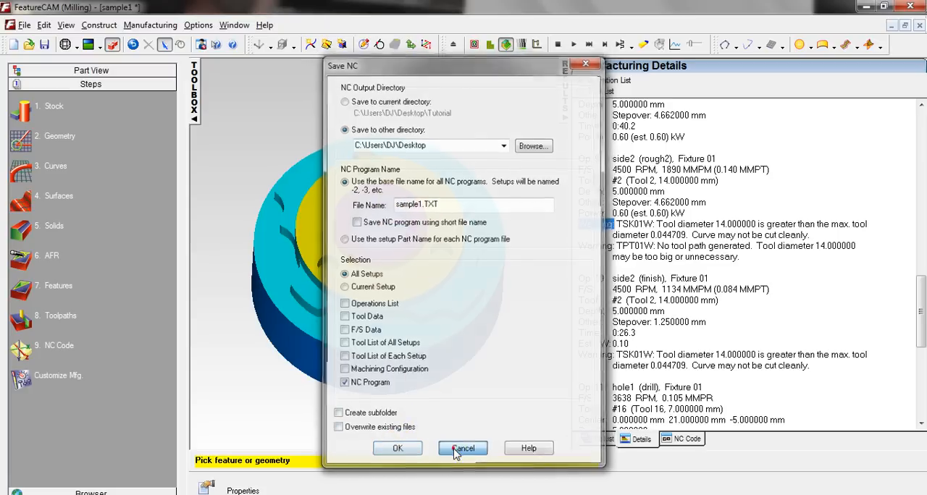